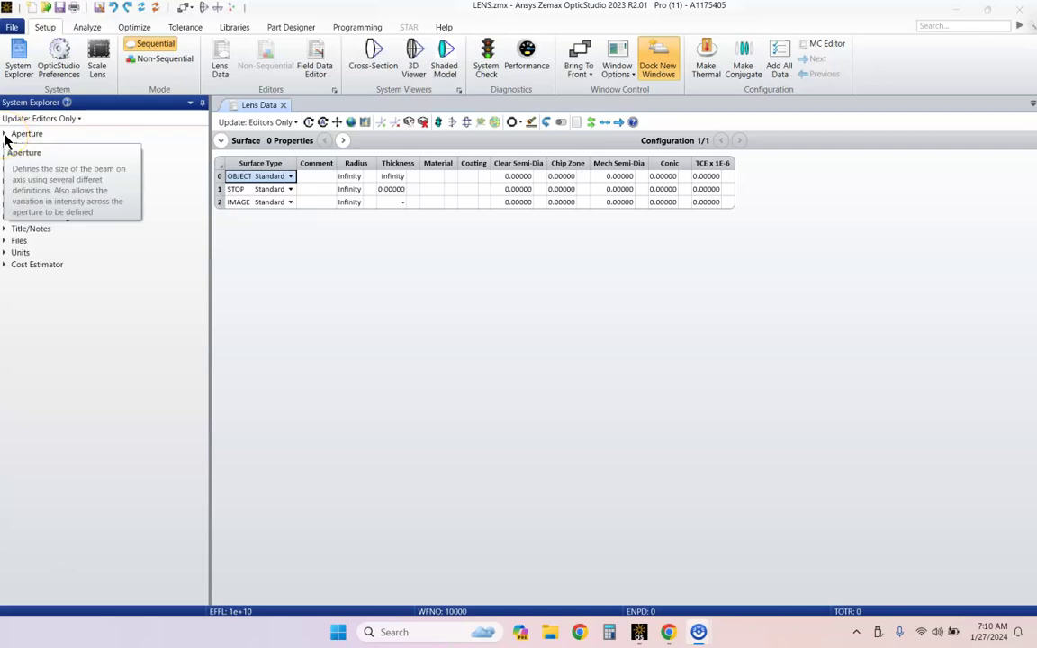
Expand the Aperture settings and dock System Explorer beside the lens table, showing Entrance Pupil Diameter
{"action": "left_click", "coordinate": [4, 136]}
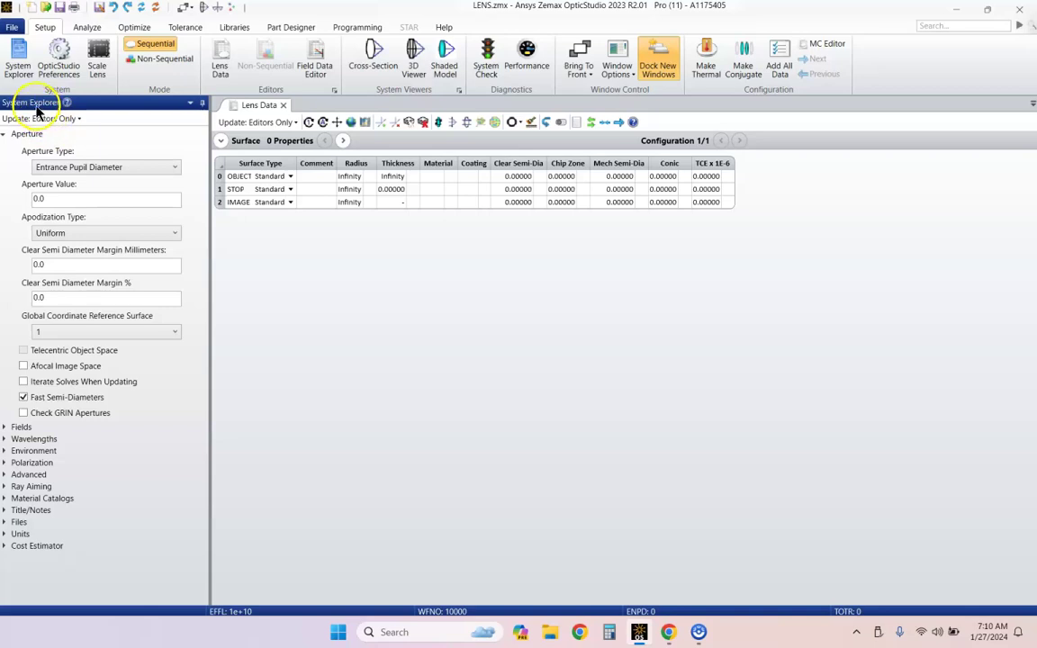
{"action": "left_click", "coordinate": [202, 103]}
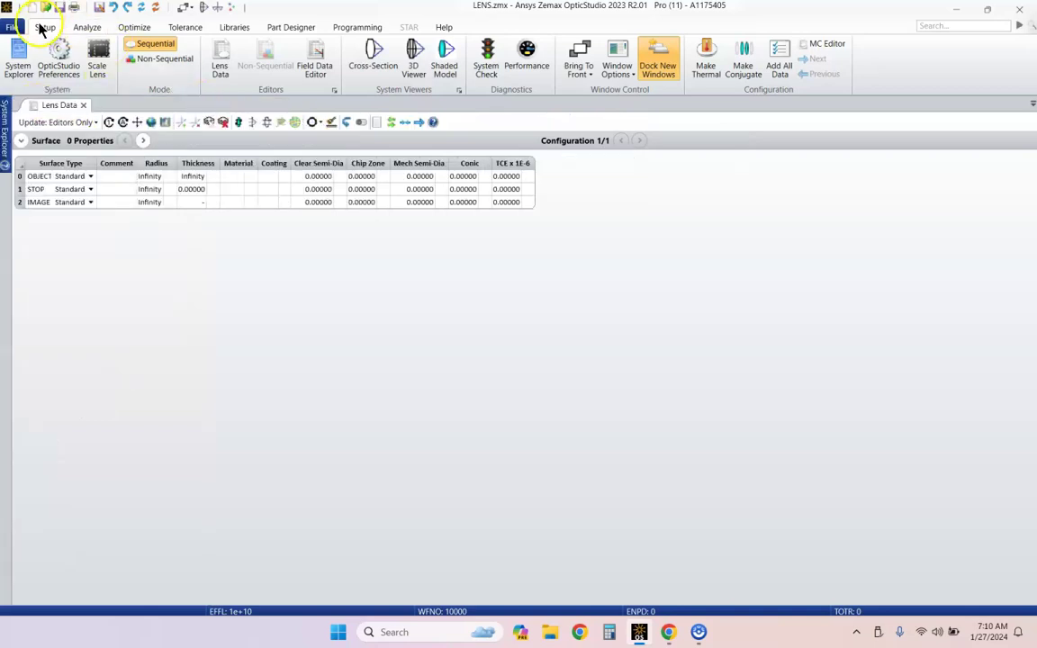
{"action": "left_click", "coordinate": [85, 27]}
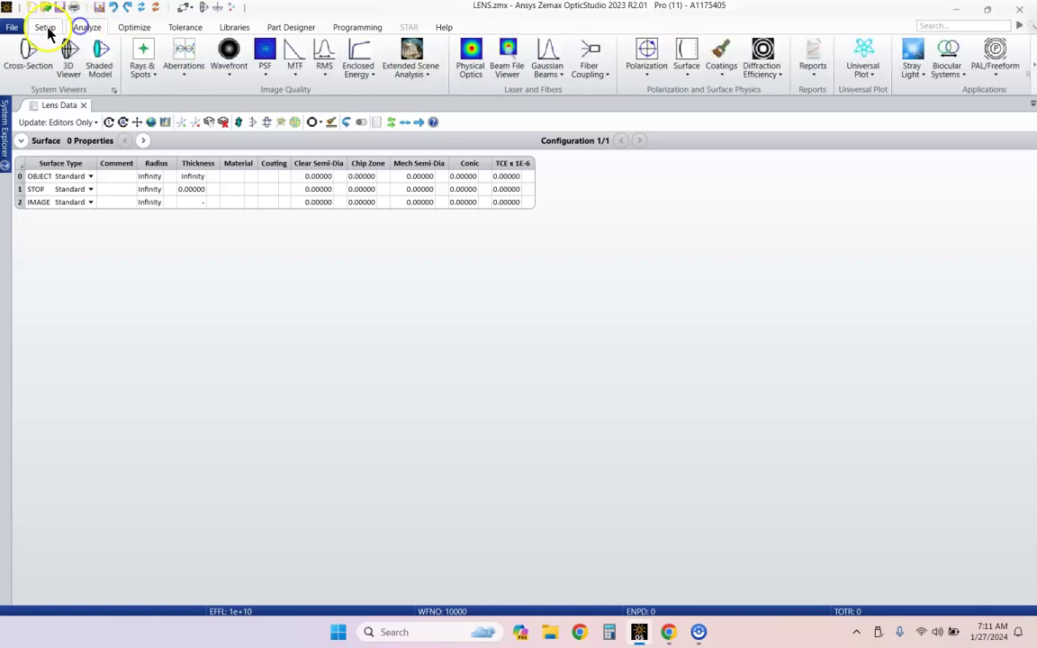
{"action": "left_click", "coordinate": [43, 27]}
{"action": "left_click", "coordinate": [22, 62]}
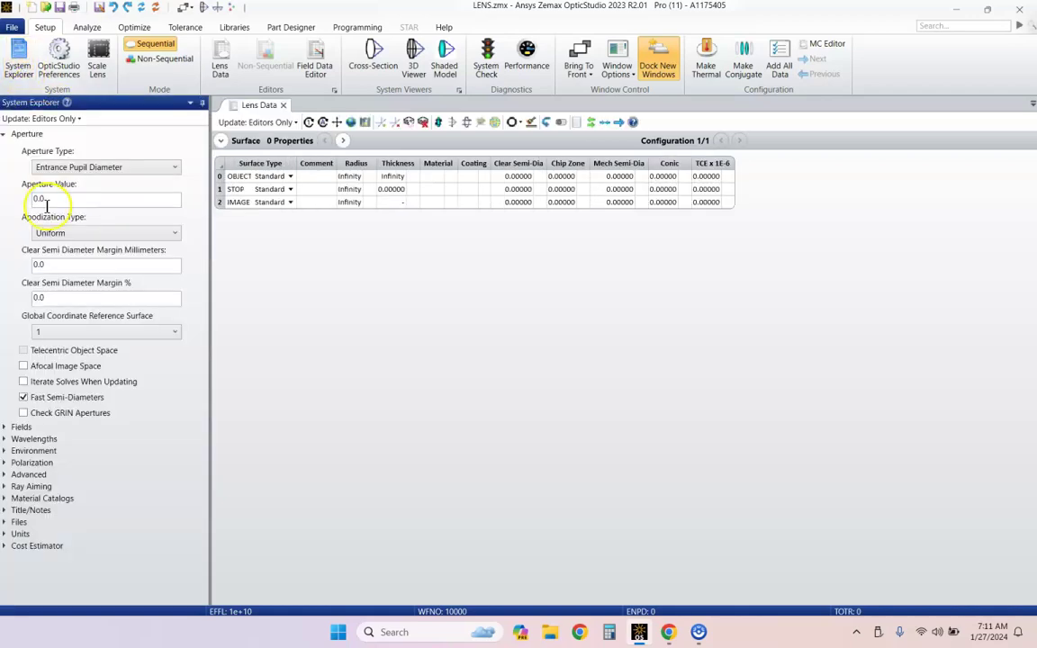
Set the Aperture Value (entrance pupil diameter) to 25
{"action": "double_click", "coordinate": [88, 198]}
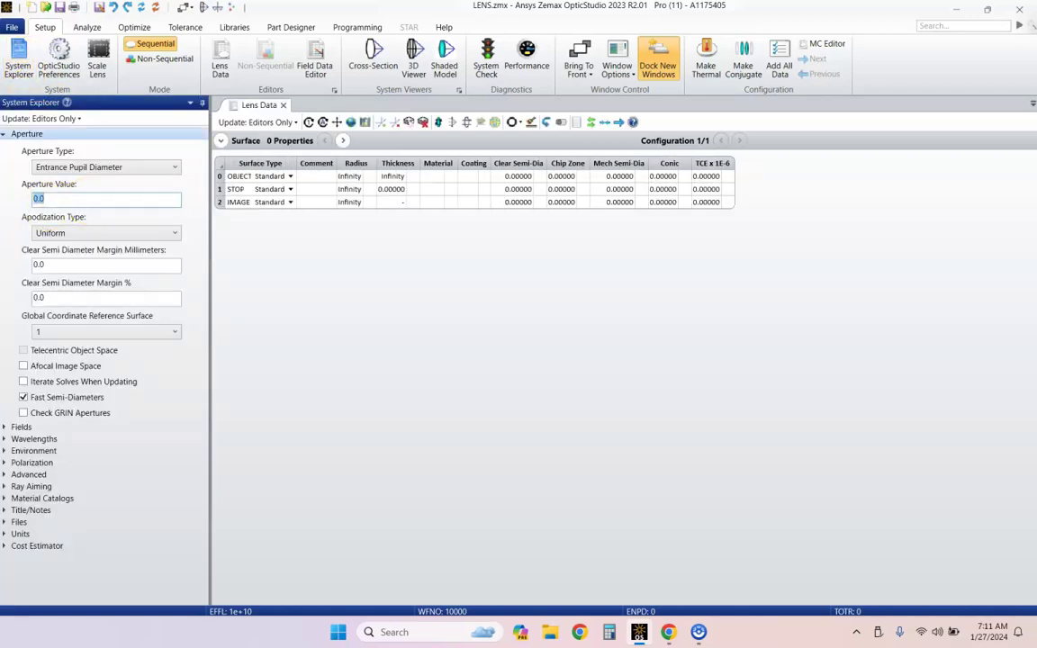
{"action": "type", "text": "25"}
{"action": "key", "text": "Return"}
{"action": "left_click", "coordinate": [6, 134]}
Add a second field with a Y value of 1
{"action": "left_click", "coordinate": [4, 146]}
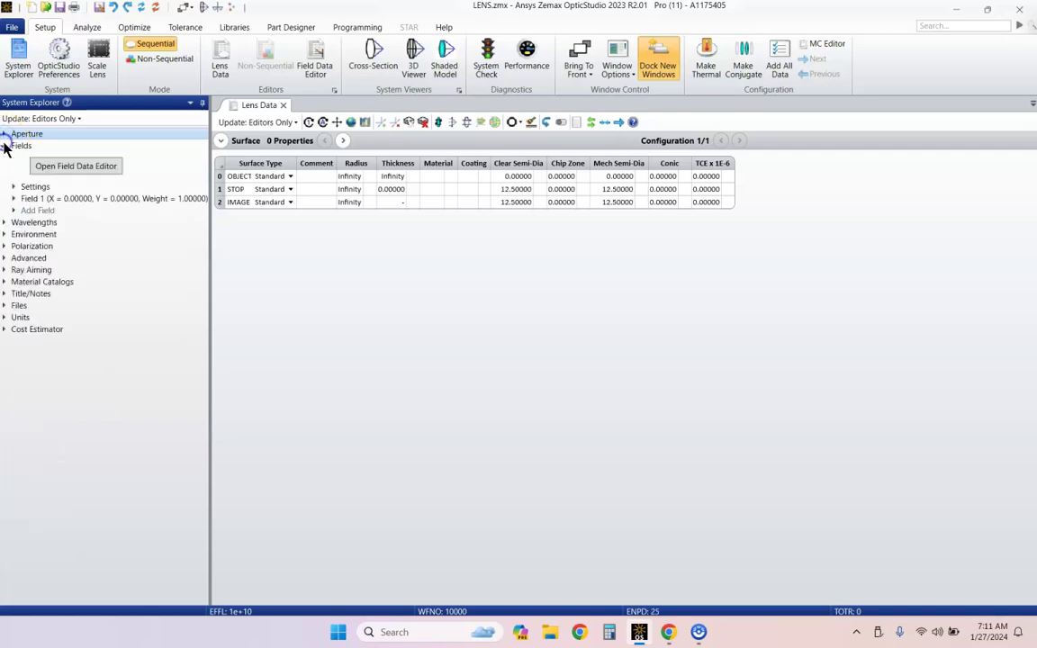
{"action": "left_click", "coordinate": [18, 211]}
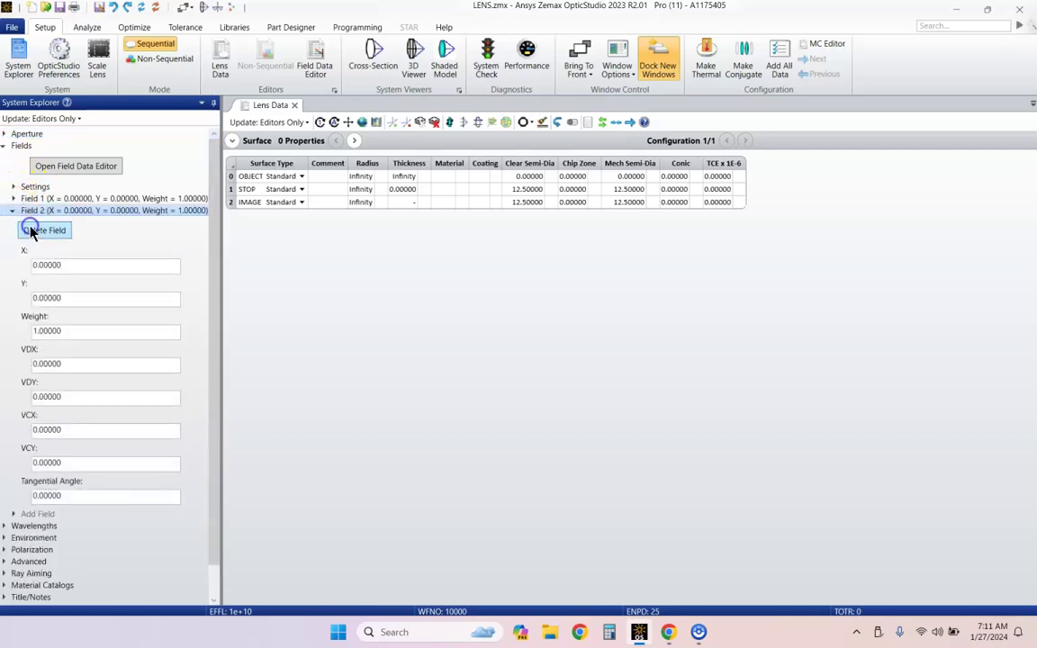
{"action": "left_click", "coordinate": [18, 298]}
{"action": "type", "text": "1"}
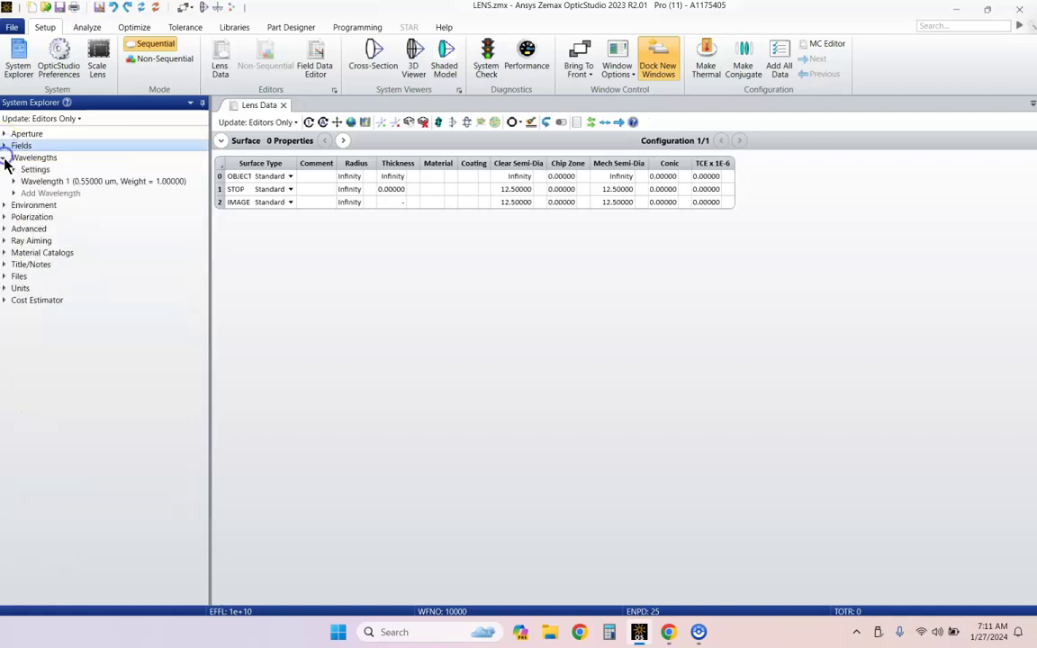
Apply the F, d, C (Visible) wavelength preset
{"action": "left_click", "coordinate": [13, 181]}
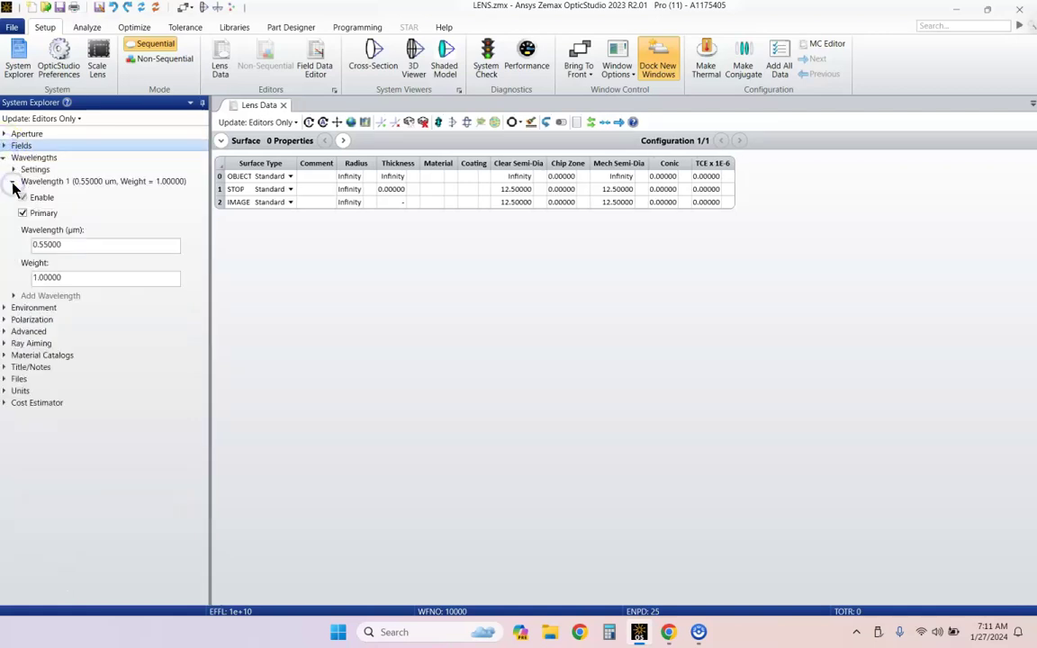
{"action": "left_click", "coordinate": [14, 170]}
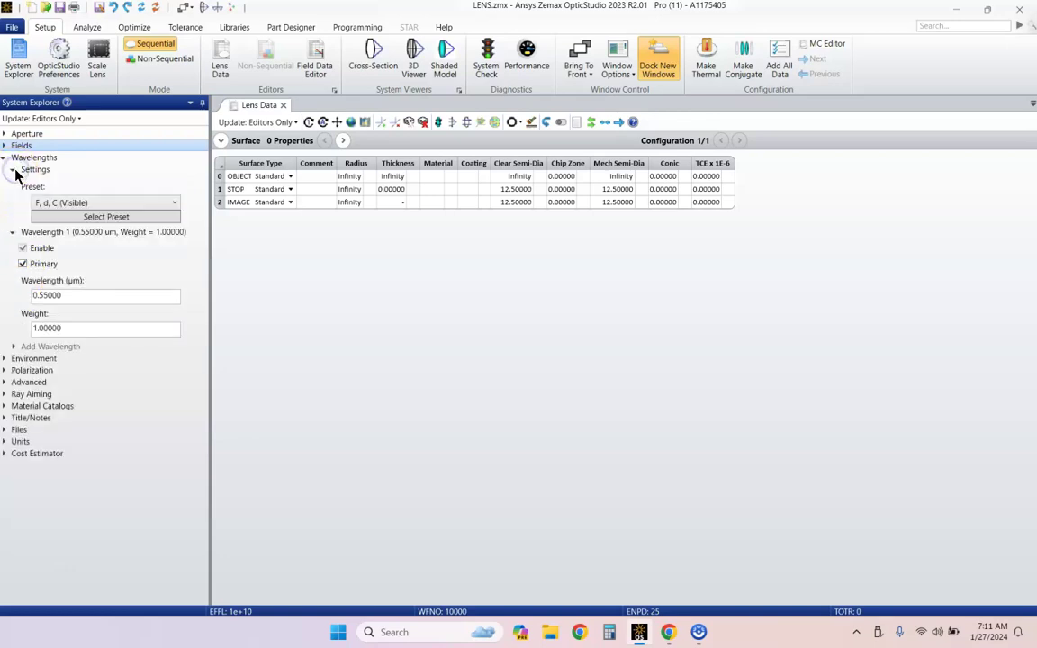
{"action": "left_click", "coordinate": [77, 217]}
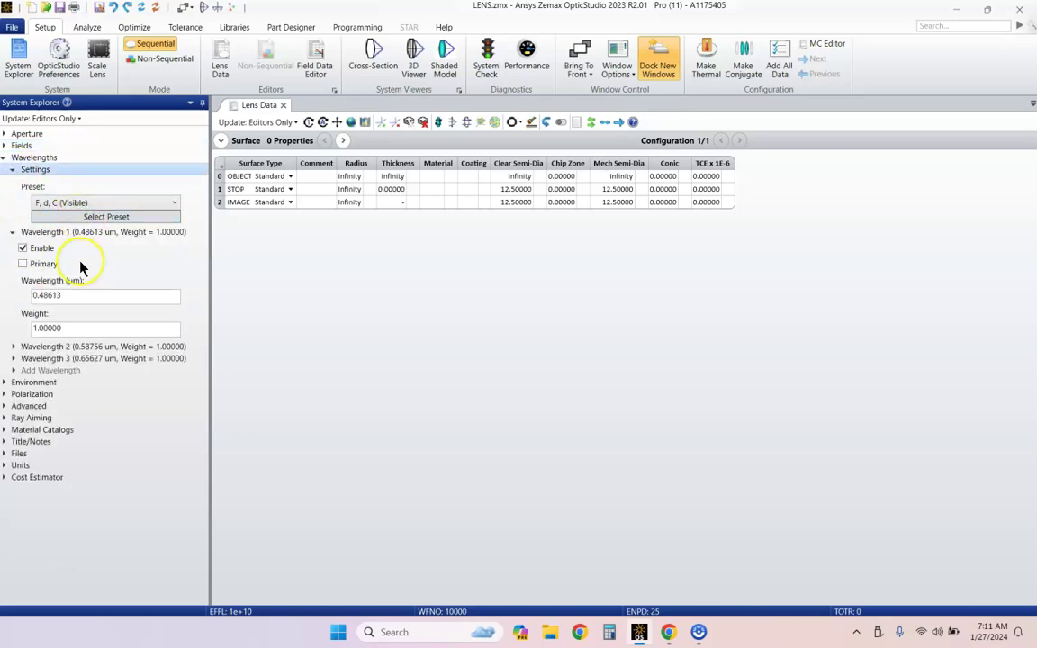
{"action": "left_click", "coordinate": [13, 233]}
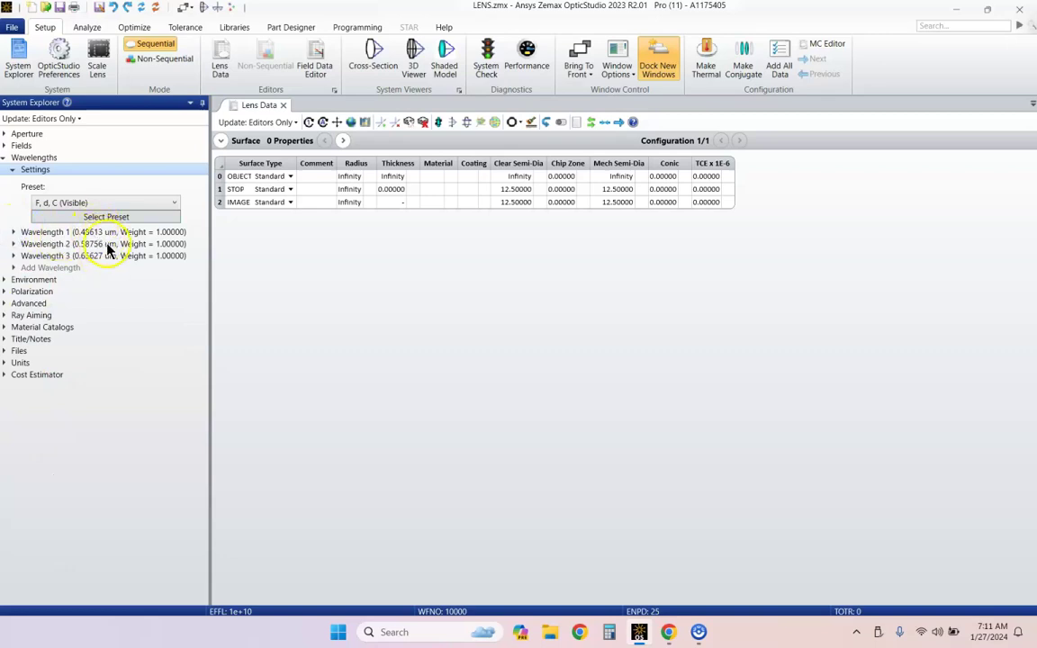
{"action": "left_click", "coordinate": [11, 169]}
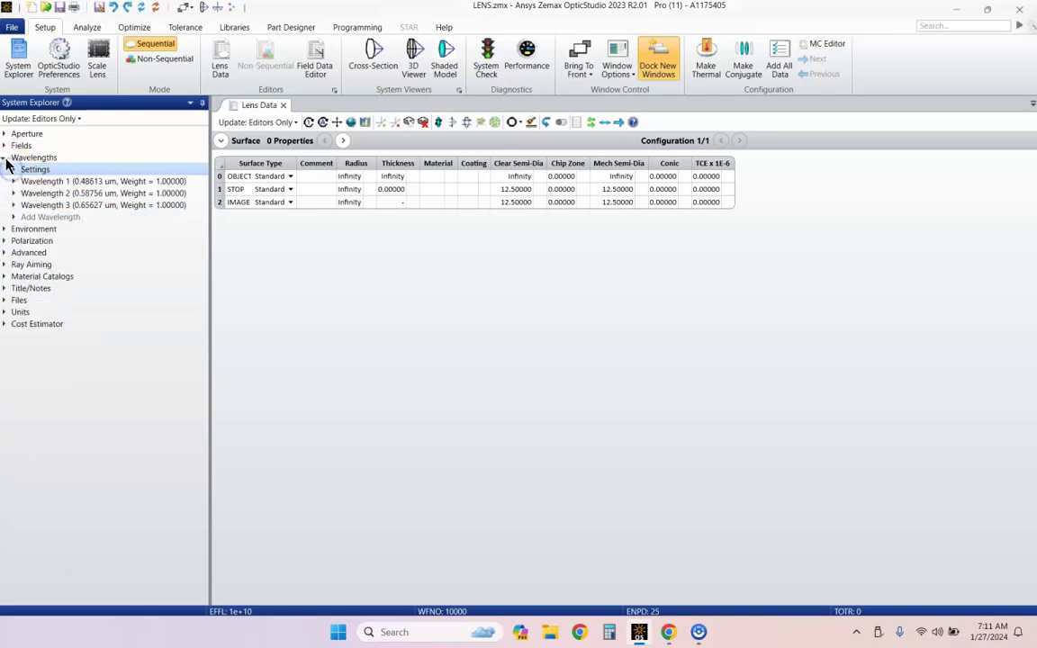
{"action": "left_click", "coordinate": [5, 159]}
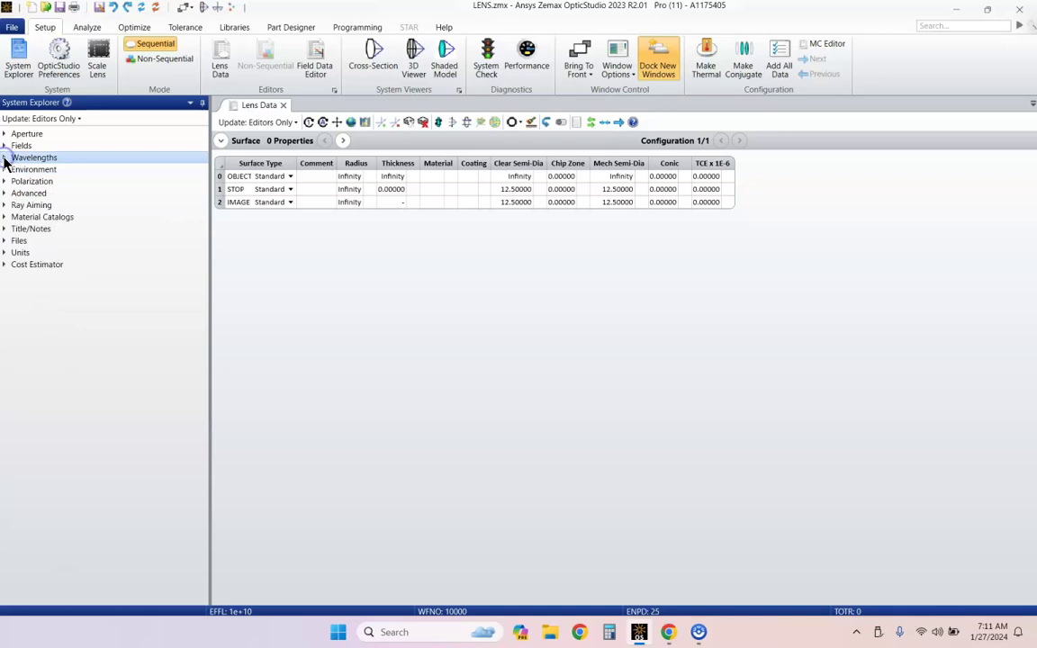
Hide the settings panel and enter N-BK7 as surface 1's material in the lens table
{"action": "left_click", "coordinate": [201, 102]}
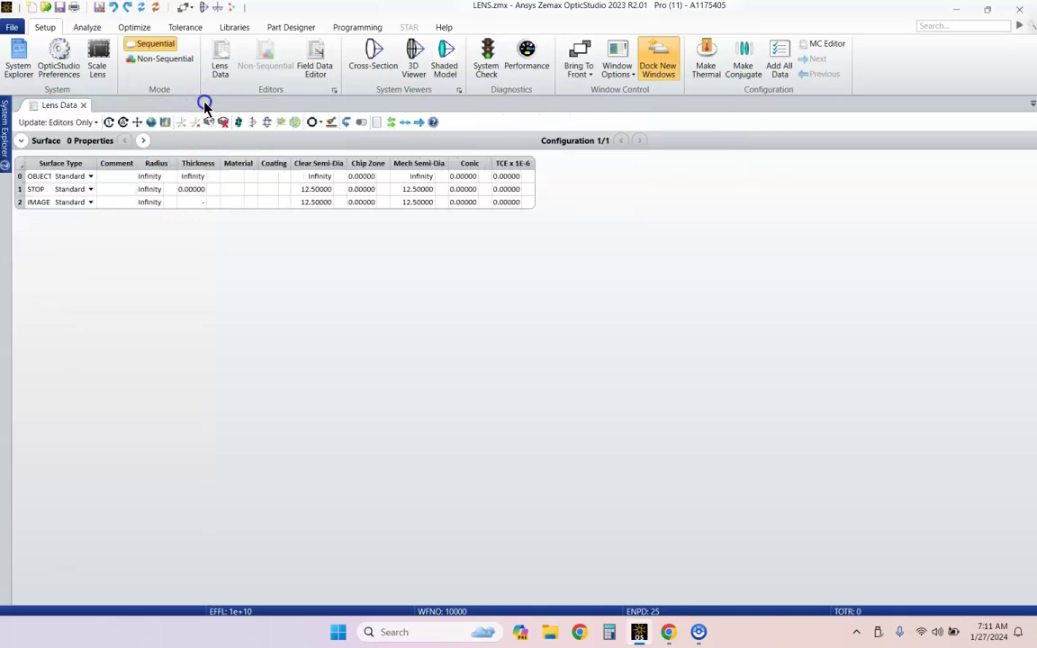
{"action": "left_click", "coordinate": [231, 192]}
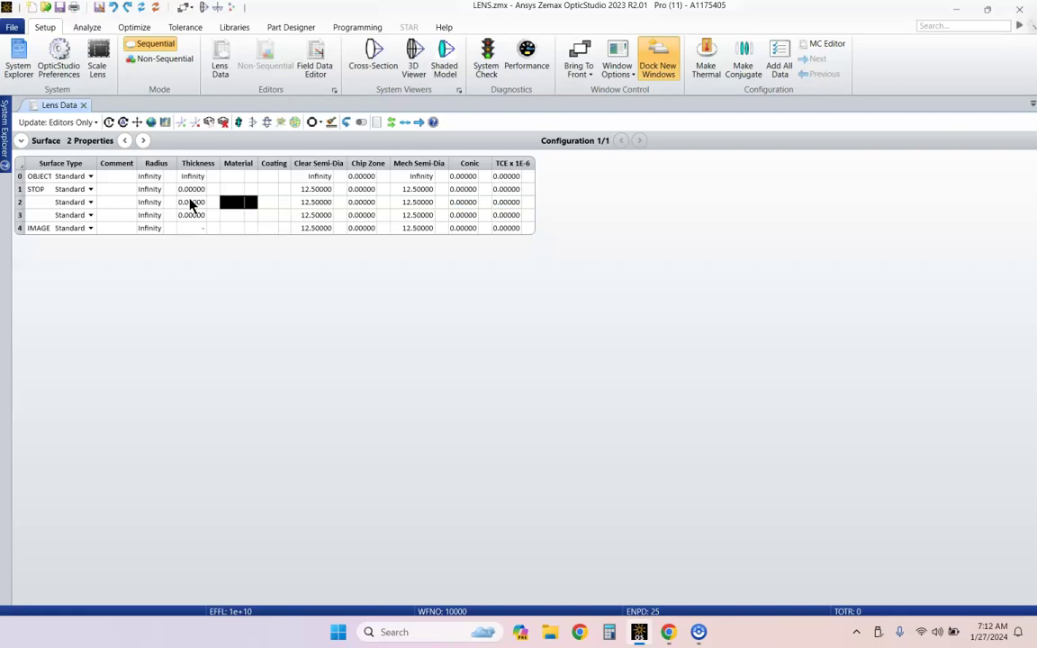
{"action": "key", "text": "Right"}
{"action": "key", "text": "Up"}
{"action": "key", "text": "Left"}
{"action": "type", "text": "n-bk7"}
{"action": "key", "text": "Return"}
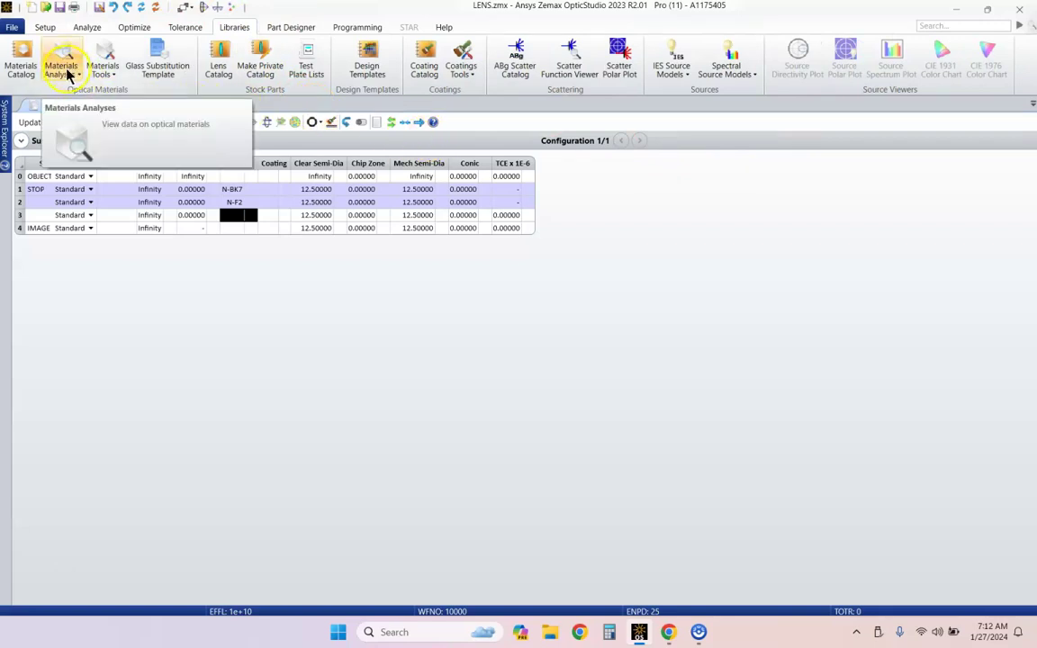
Select surface 1's material and inspect N-BK7 in the Materials Catalog window
{"action": "left_click", "coordinate": [238, 190]}
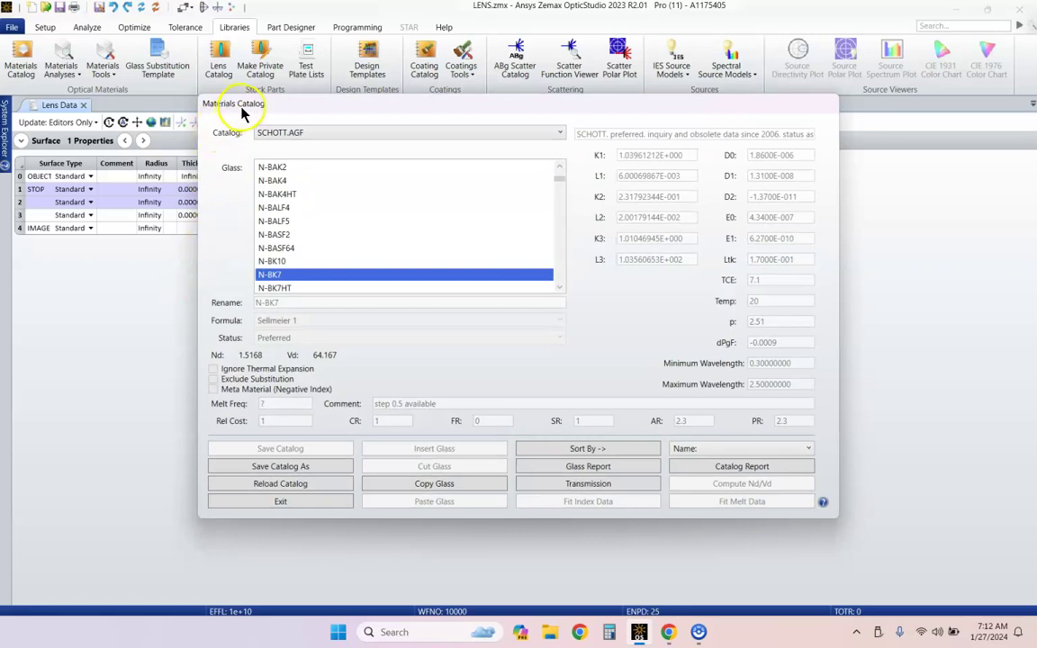
{"action": "left_click_drag", "start_coordinate": [244, 108], "coordinate": [249, 107]}
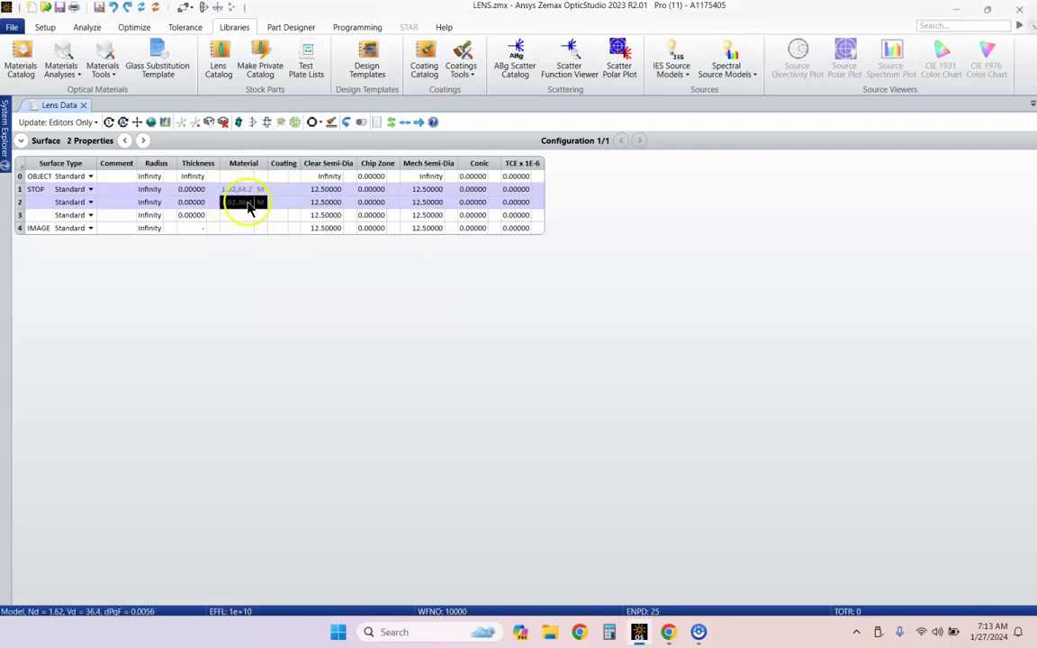
Select the Material cells of surfaces 1 and 2 to restore N-BK7 and N-F2
{"action": "left_click", "coordinate": [245, 193]}
{"action": "left_click", "coordinate": [245, 203]}
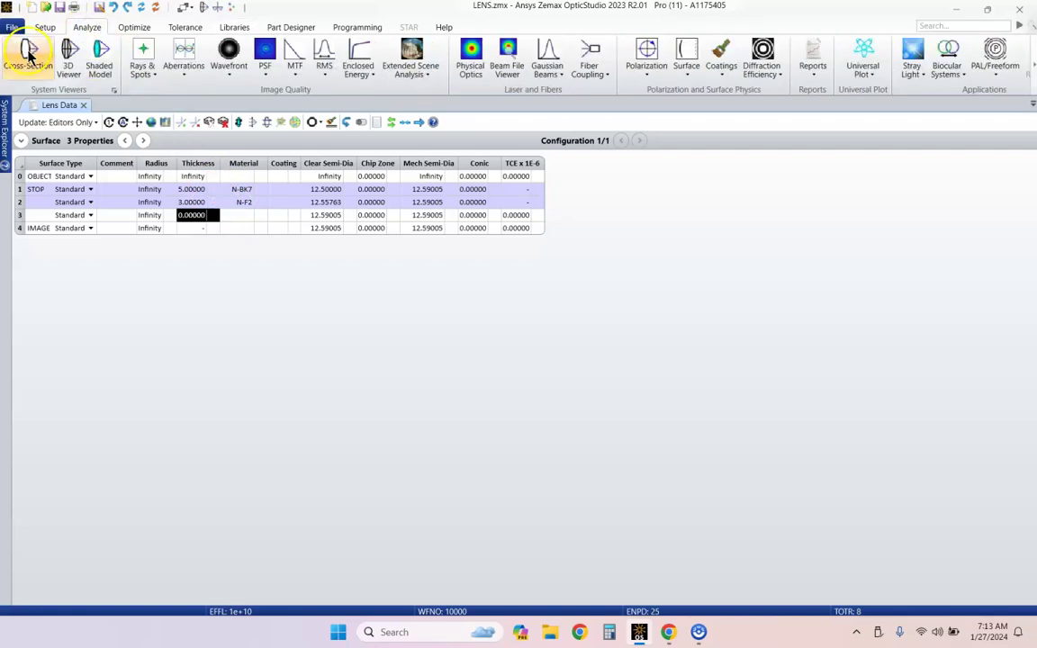
Open a Cross-Section layout, dock it right of the lens data table, and zoom the plot
{"action": "left_click", "coordinate": [27, 54]}
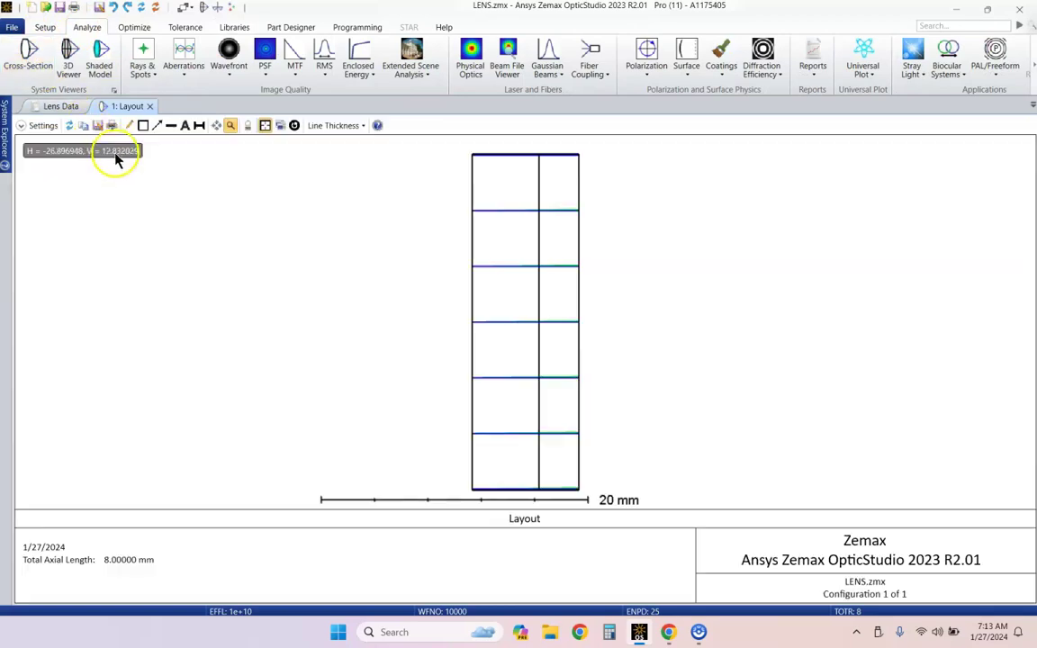
{"action": "left_click", "coordinate": [124, 110]}
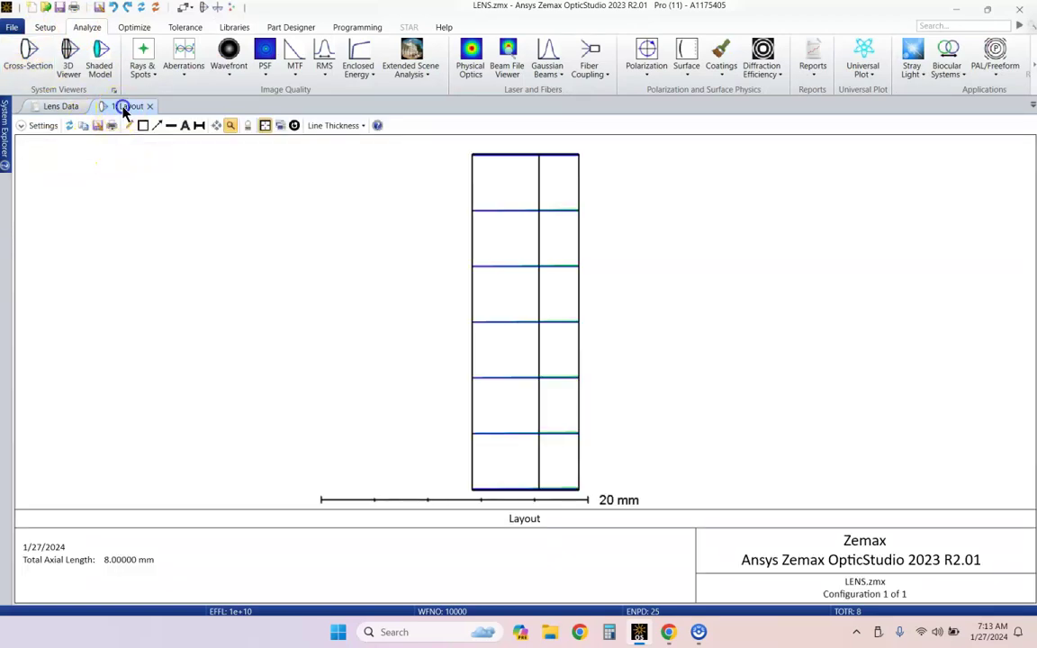
{"action": "left_click_drag", "start_coordinate": [124, 110], "coordinate": [549, 352]}
{"action": "scroll", "coordinate": [816, 322], "scroll_direction": "up", "scroll_amount": 3}
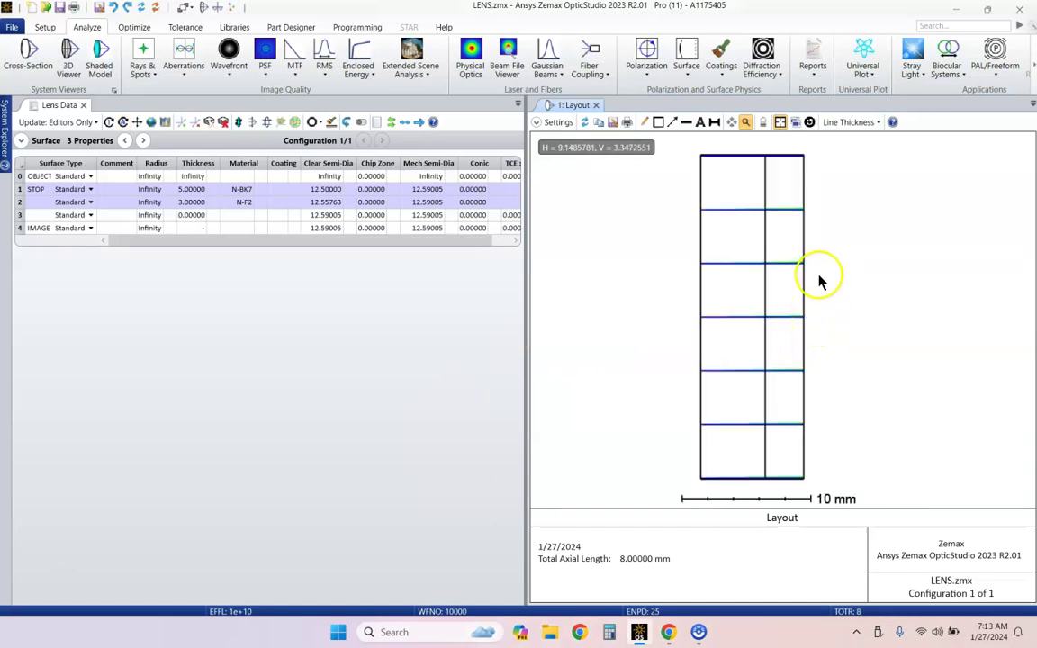
{"action": "scroll", "coordinate": [685, 161], "scroll_direction": "up", "scroll_amount": 6}
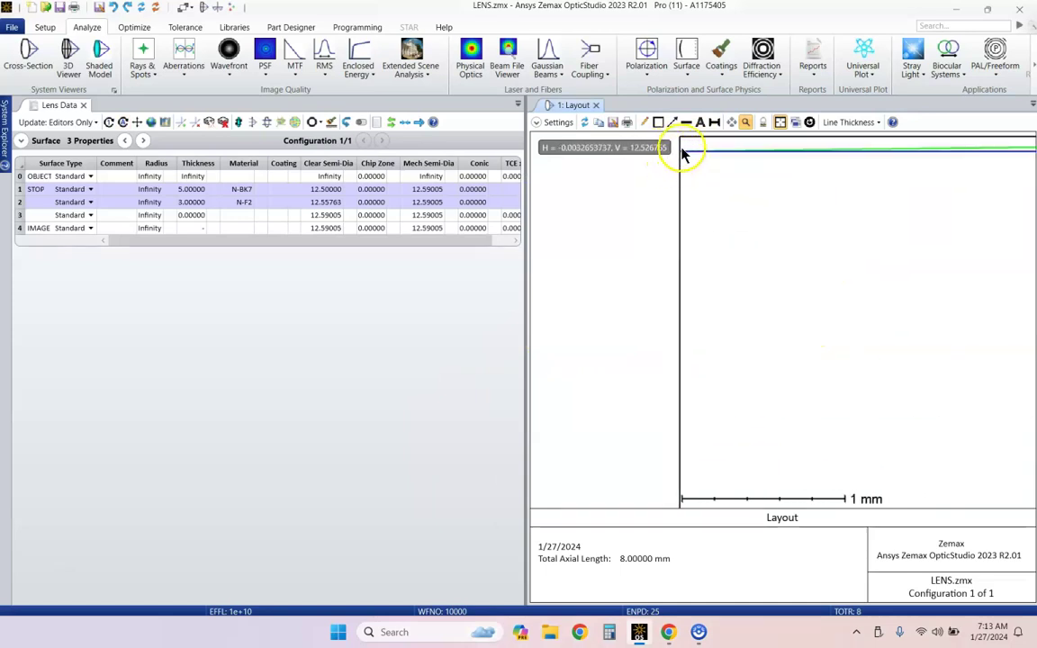
{"action": "scroll", "coordinate": [685, 153], "scroll_direction": "down", "scroll_amount": 6}
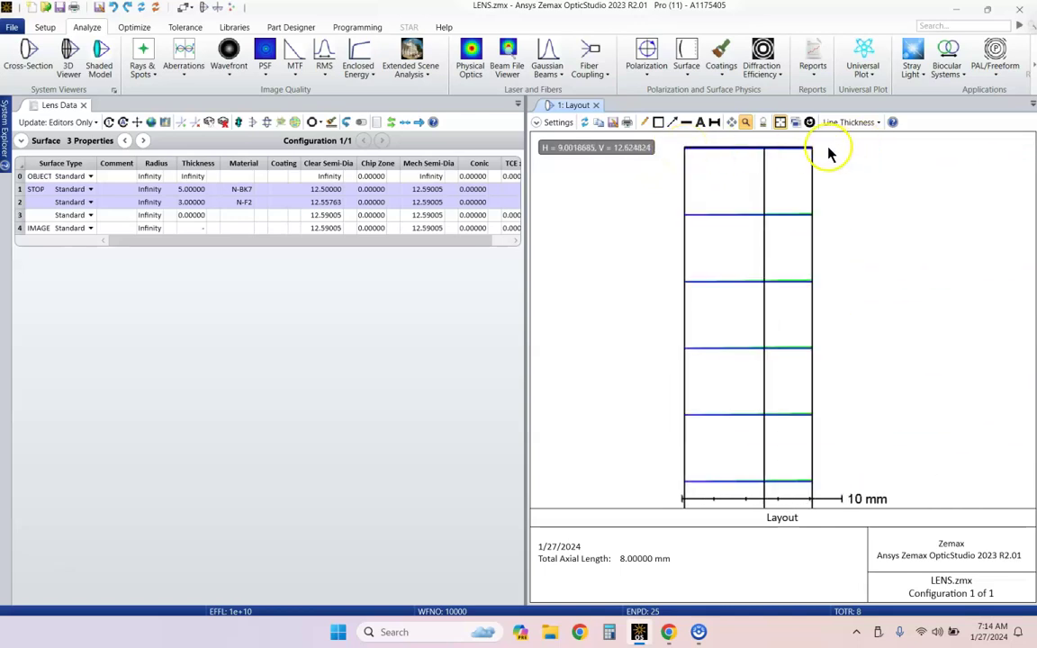
{"action": "scroll", "coordinate": [794, 155], "scroll_direction": "up", "scroll_amount": 8}
{"action": "scroll", "coordinate": [801, 161], "scroll_direction": "down", "scroll_amount": 5}
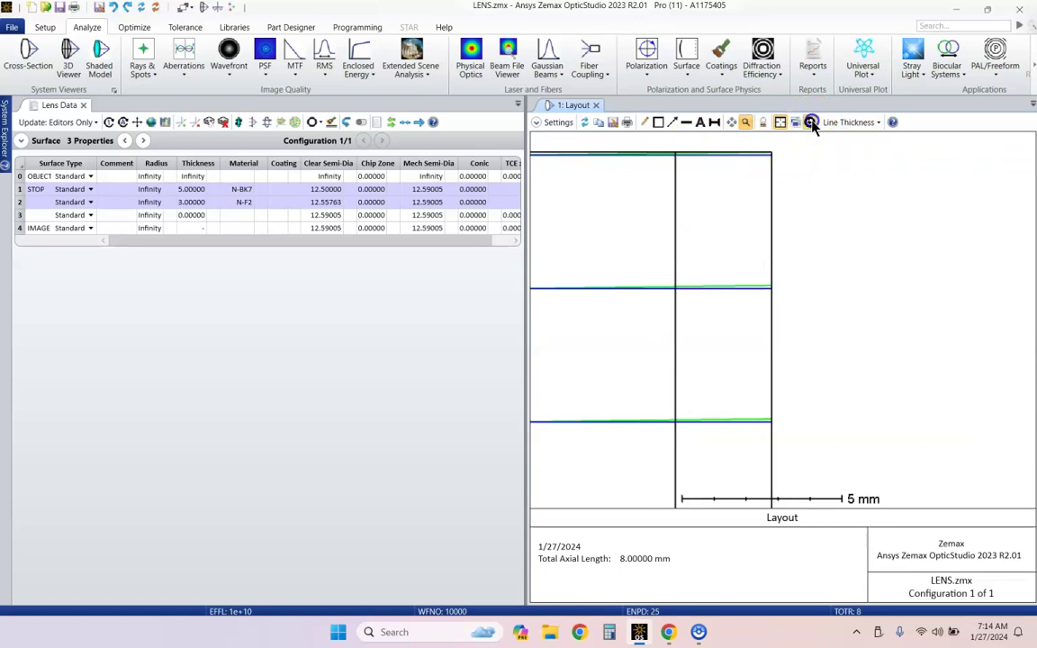
{"action": "left_click", "coordinate": [811, 122]}
{"action": "left_click", "coordinate": [880, 283]}
Give surfaces 1, 2 and 3 radii of 100, -100 and -300
{"action": "right_click", "coordinate": [822, 282]}
{"action": "left_click", "coordinate": [252, 264]}
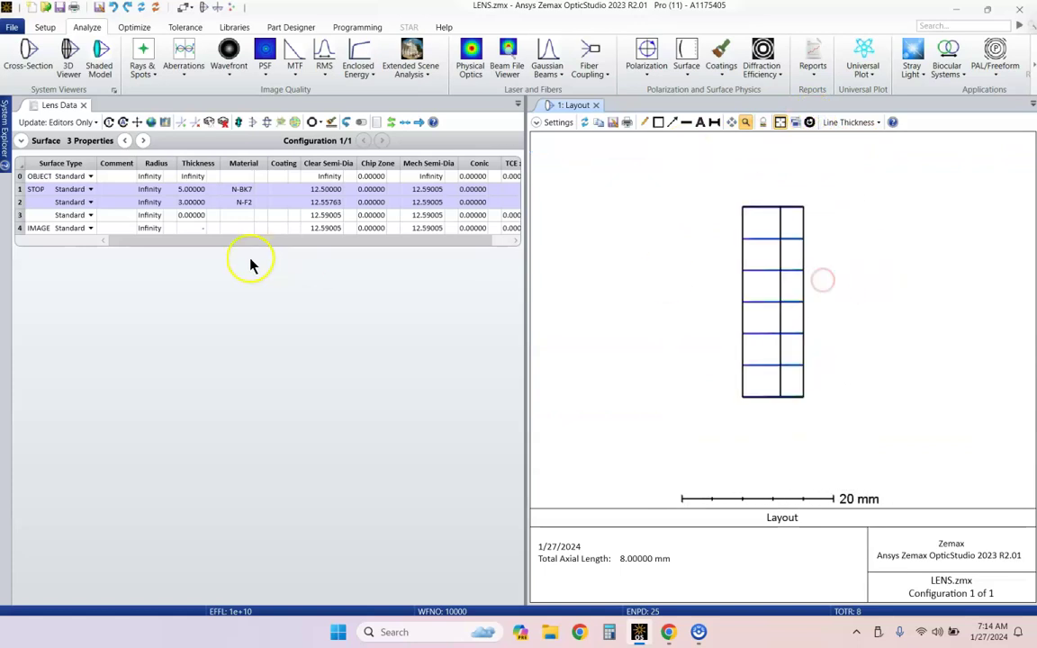
{"action": "double_click", "coordinate": [152, 192]}
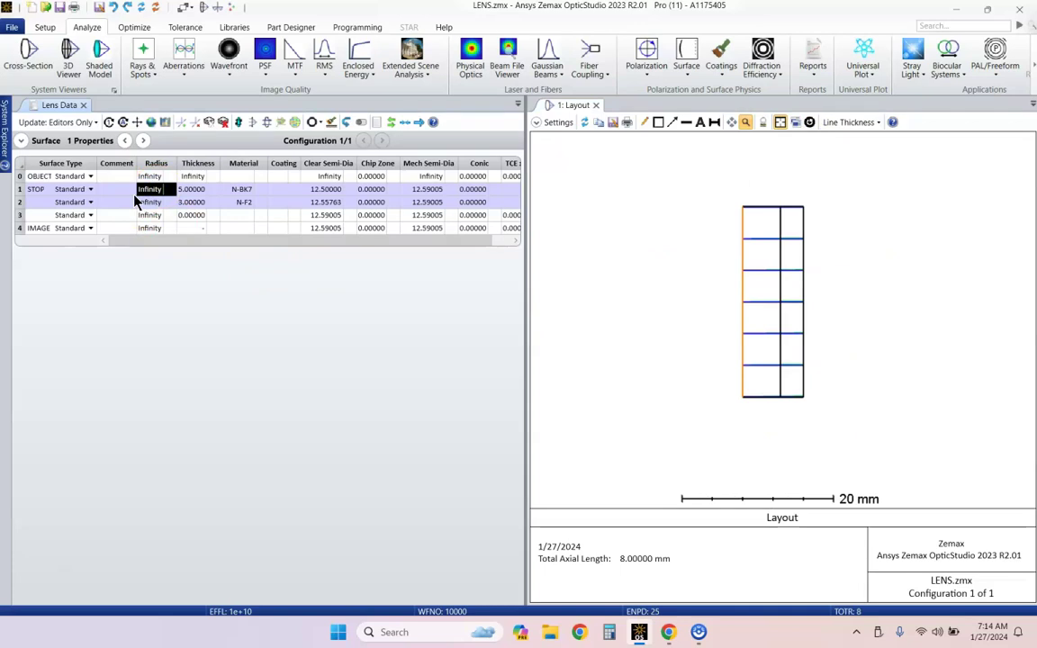
{"action": "type", "text": "100"}
{"action": "key", "text": "Return"}
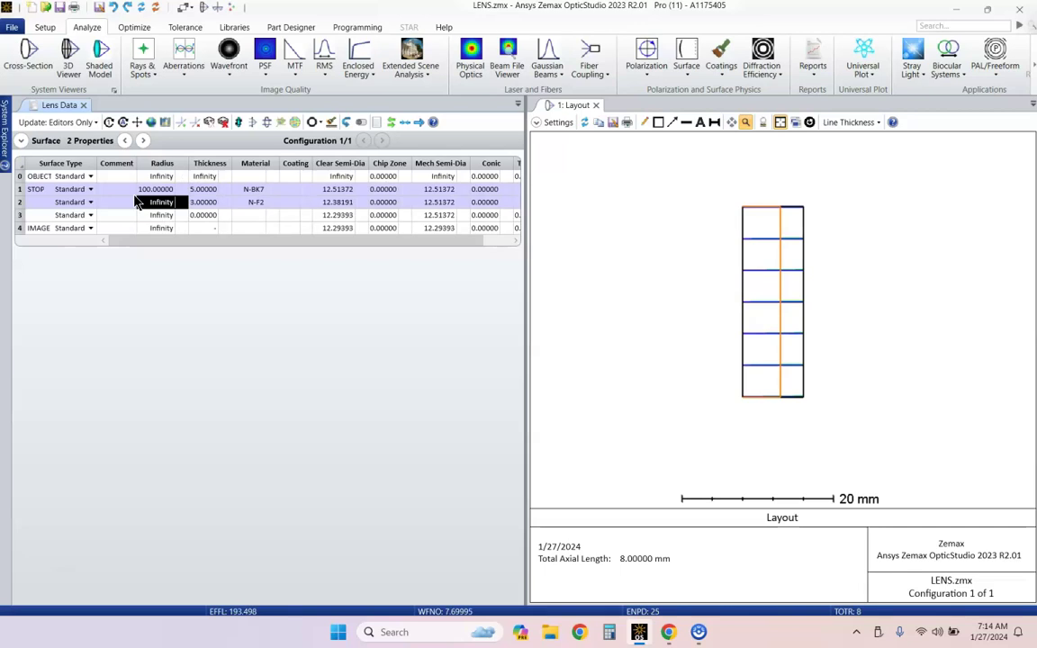
{"action": "type", "text": "-100"}
{"action": "key", "text": "Return"}
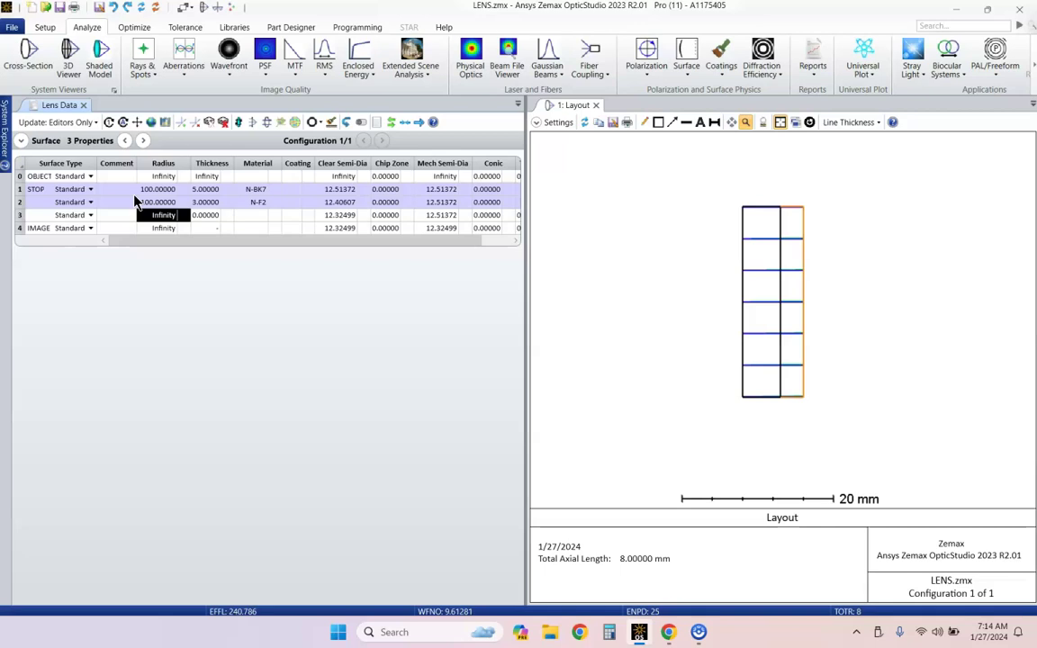
{"action": "type", "text": "-300"}
{"action": "key", "text": "Return"}
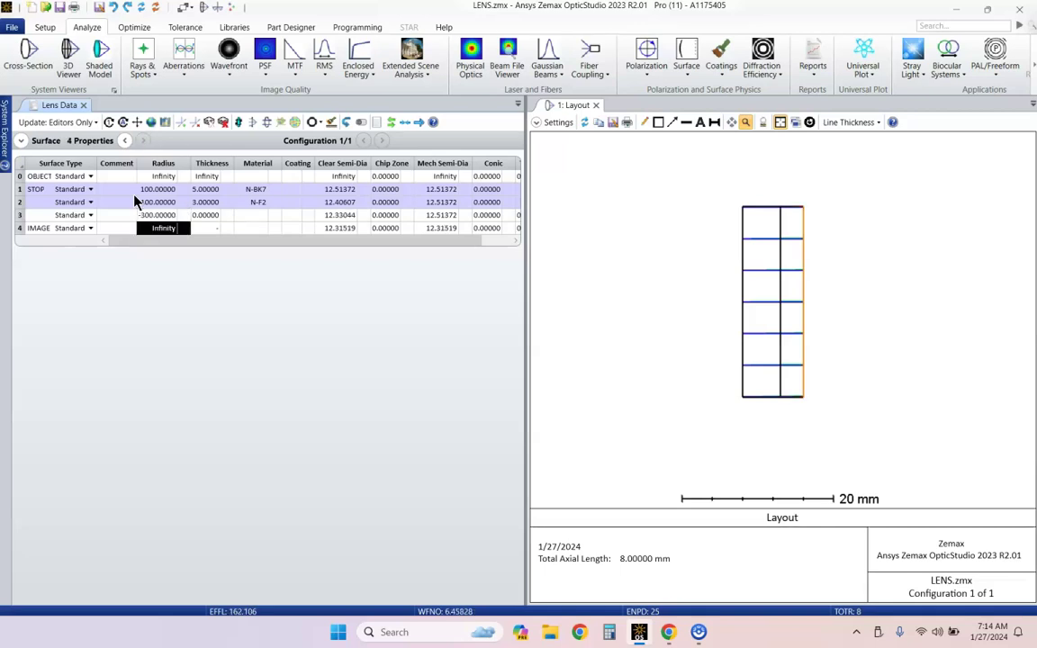
Refresh the layout to show the curved doublet with EFFL 162.106
{"action": "left_click", "coordinate": [584, 122]}
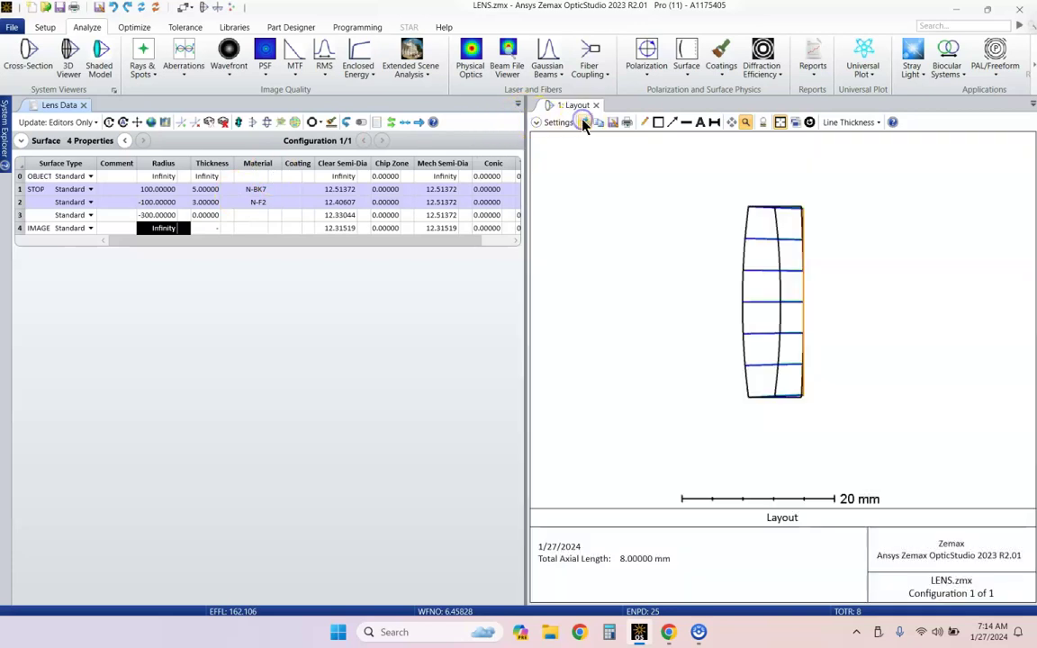
{"action": "scroll", "coordinate": [793, 216], "scroll_direction": "up", "scroll_amount": 2}
{"action": "scroll", "coordinate": [815, 221], "scroll_direction": "down", "scroll_amount": 2}
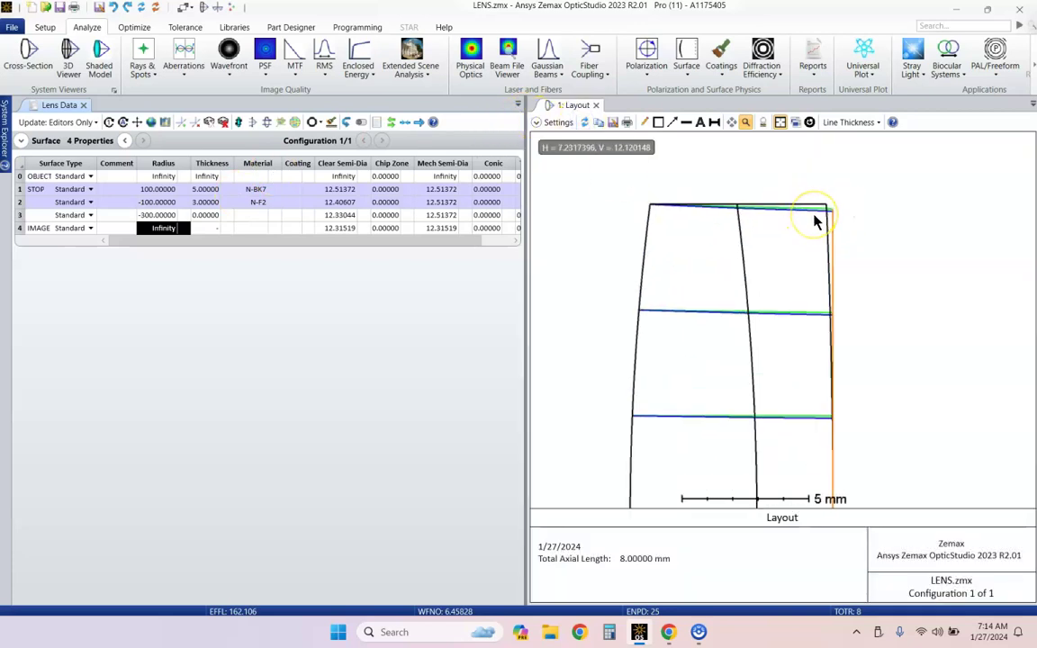
{"action": "scroll", "coordinate": [788, 243], "scroll_direction": "up", "scroll_amount": 2}
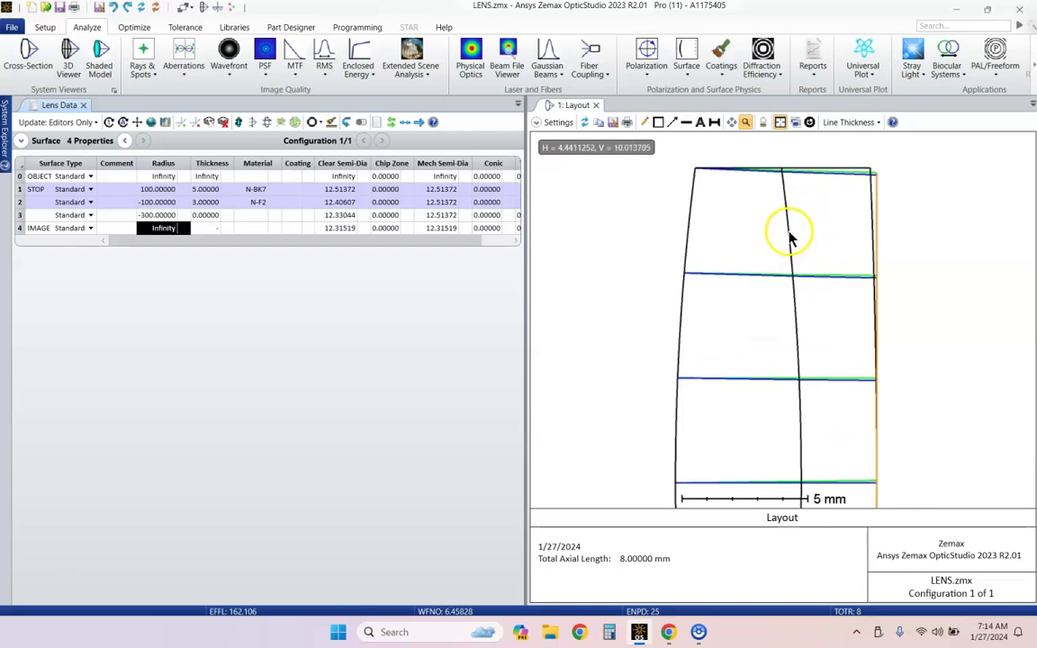
{"action": "scroll", "coordinate": [705, 242], "scroll_direction": "down", "scroll_amount": 1}
{"action": "scroll", "coordinate": [753, 267], "scroll_direction": "down", "scroll_amount": 1}
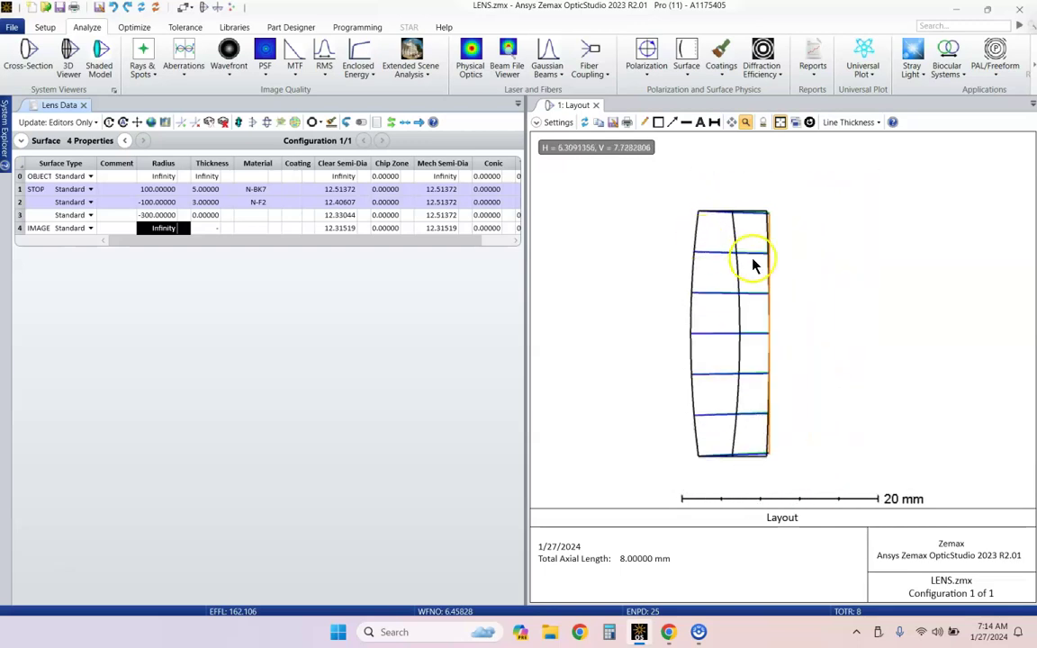
{"action": "scroll", "coordinate": [769, 207], "scroll_direction": "up", "scroll_amount": 2}
{"action": "scroll", "coordinate": [770, 212], "scroll_direction": "down", "scroll_amount": 2}
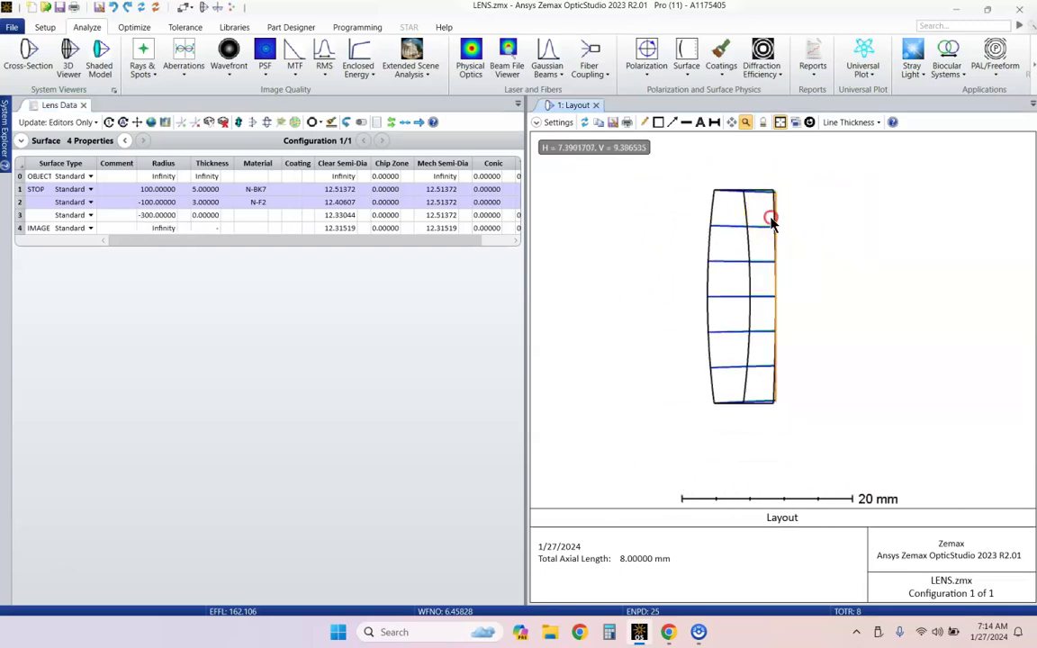
Put a Marginal Ray Height solve (height 0, pupil zone 0) on surface 3's thickness, giving 158.09784
{"action": "left_click", "coordinate": [203, 216]}
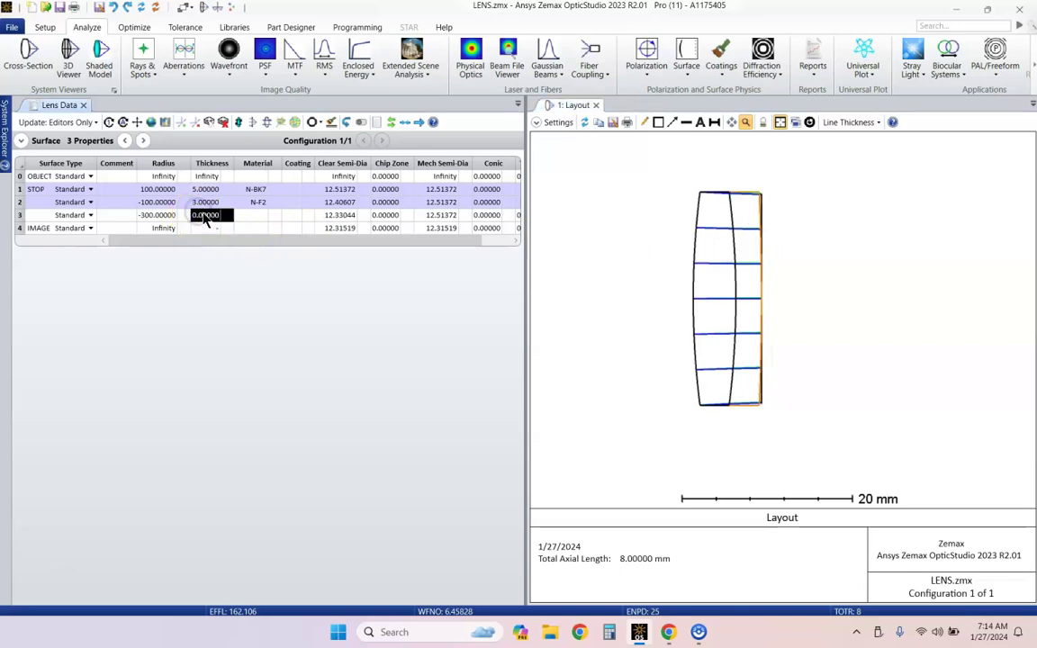
{"action": "left_click", "coordinate": [226, 215]}
{"action": "left_click", "coordinate": [324, 253]}
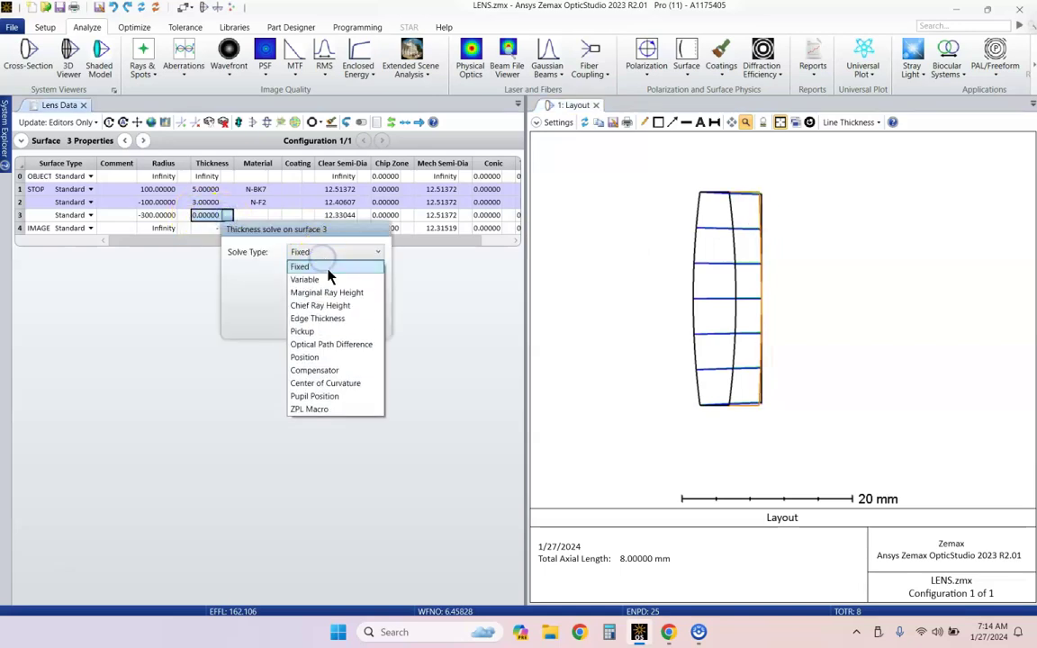
{"action": "left_click", "coordinate": [329, 291]}
{"action": "left_click", "coordinate": [301, 267]}
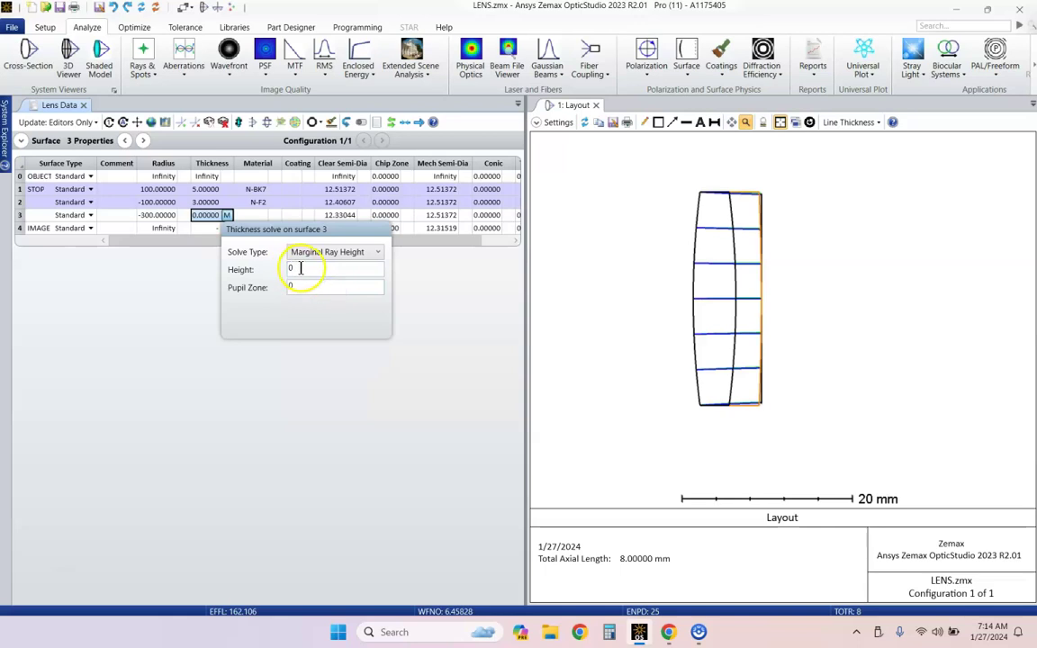
{"action": "left_click", "coordinate": [294, 289]}
{"action": "left_click_drag", "start_coordinate": [299, 271], "coordinate": [273, 270]}
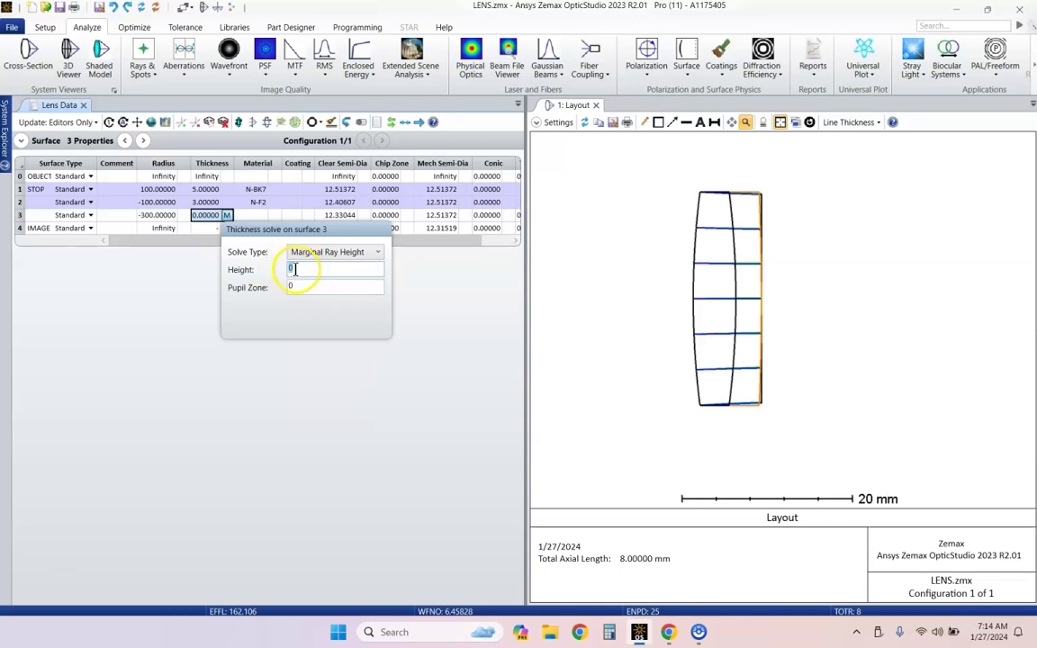
{"action": "left_click", "coordinate": [305, 268]}
{"action": "left_click", "coordinate": [306, 287]}
{"action": "key", "text": "Return"}
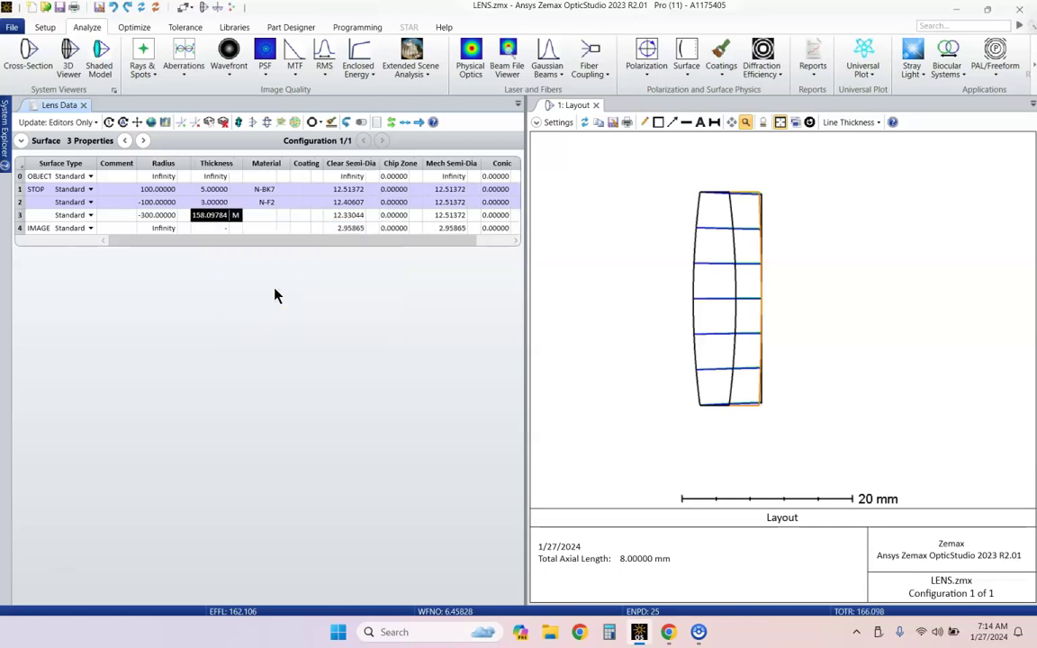
Refresh the layout and set it to trace All wavelengths
{"action": "left_click", "coordinate": [583, 127]}
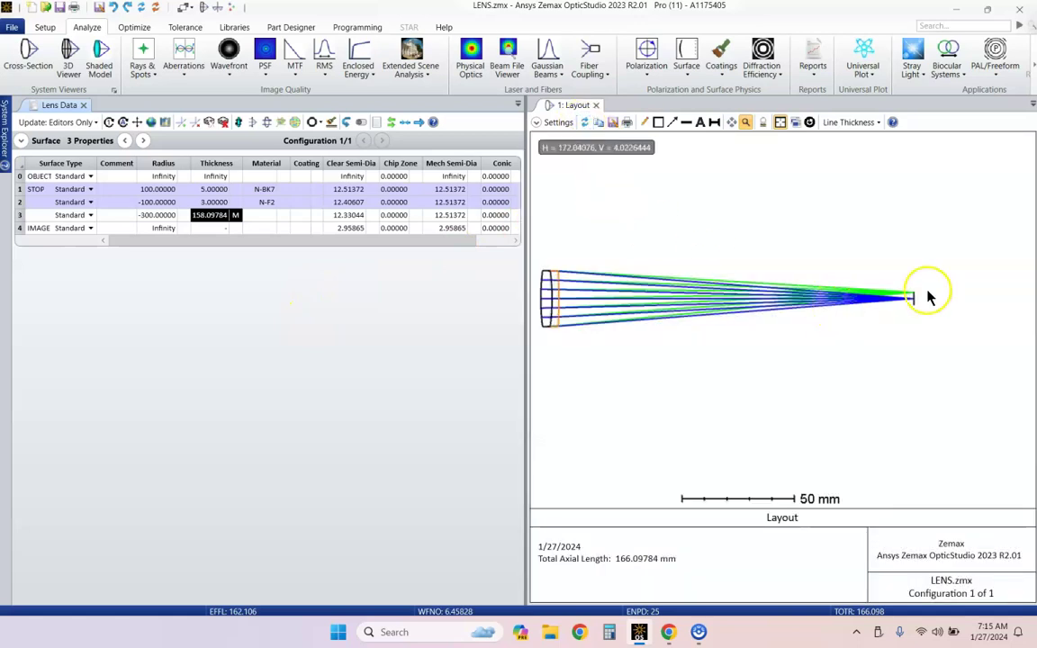
{"action": "scroll", "coordinate": [896, 302], "scroll_direction": "up", "scroll_amount": 5}
{"action": "scroll", "coordinate": [838, 331], "scroll_direction": "up", "scroll_amount": 5}
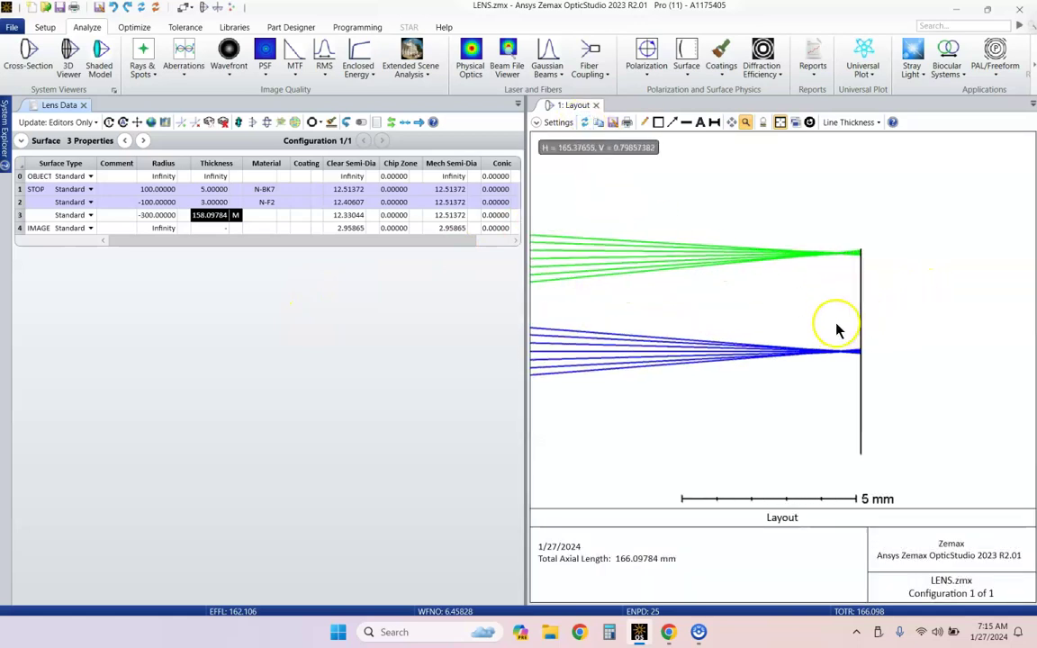
{"action": "left_click", "coordinate": [811, 124]}
{"action": "left_click", "coordinate": [554, 123]}
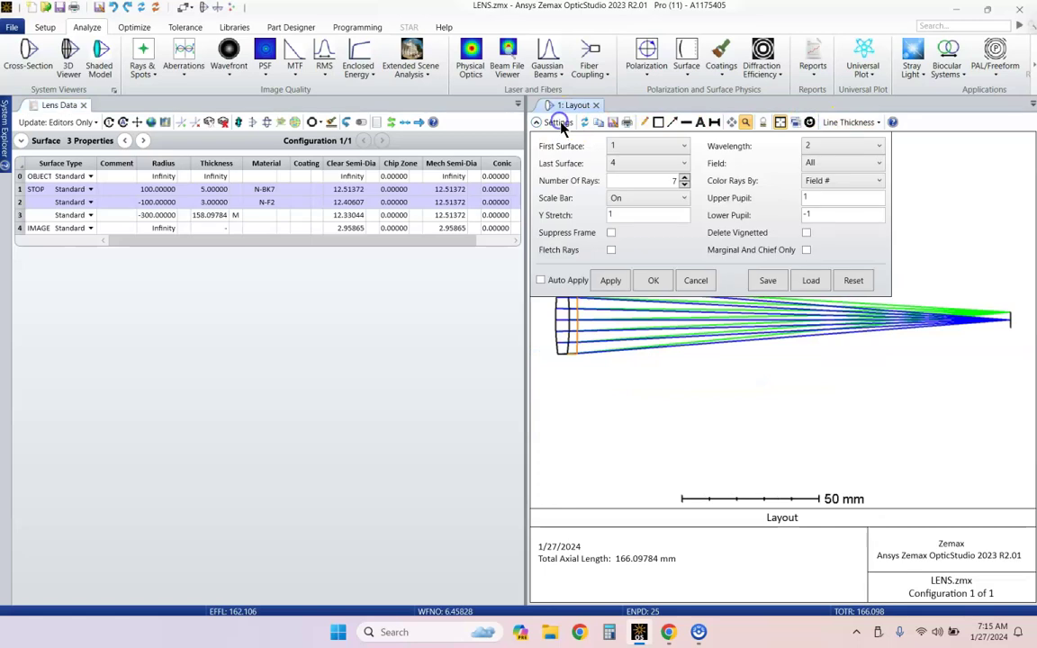
{"action": "left_click", "coordinate": [856, 146]}
{"action": "left_click", "coordinate": [810, 161]}
{"action": "left_click", "coordinate": [612, 281]}
{"action": "left_click", "coordinate": [555, 122]}
{"action": "left_click", "coordinate": [555, 123]}
{"action": "left_click", "coordinate": [813, 145]}
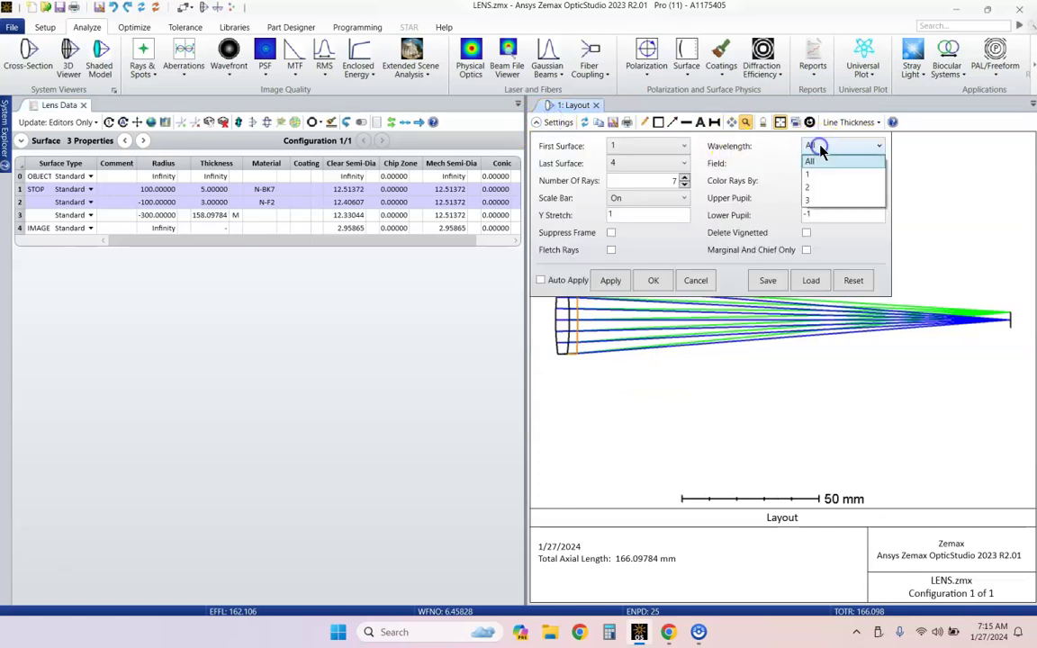
{"action": "left_click", "coordinate": [819, 145]}
{"action": "left_click", "coordinate": [654, 280]}
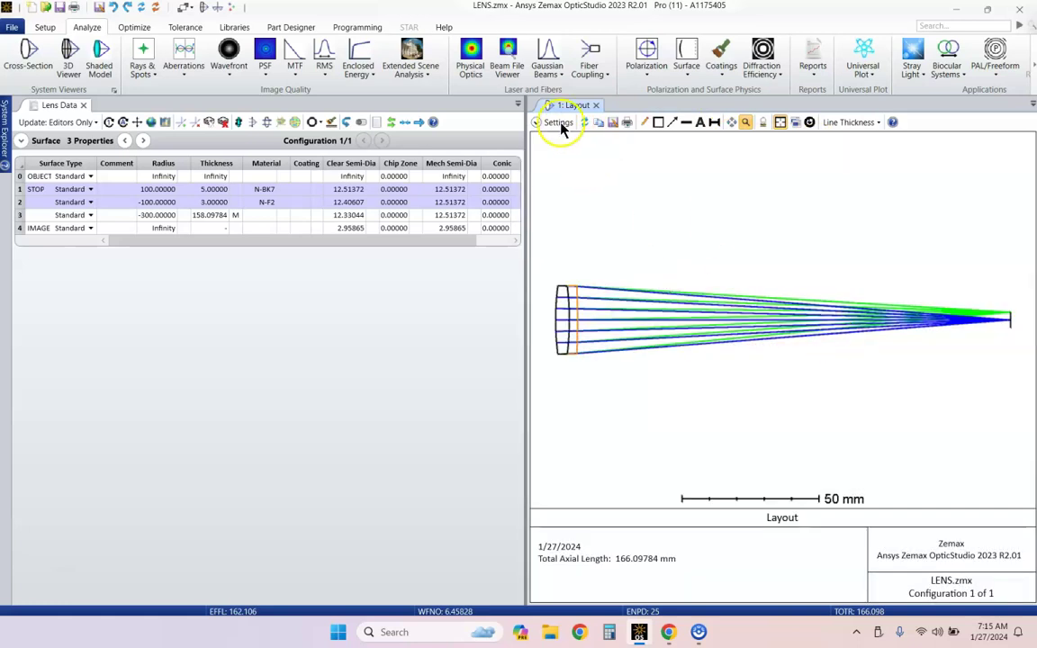
Colour the layout rays by Wavelength instead of by field
{"action": "left_click", "coordinate": [562, 123]}
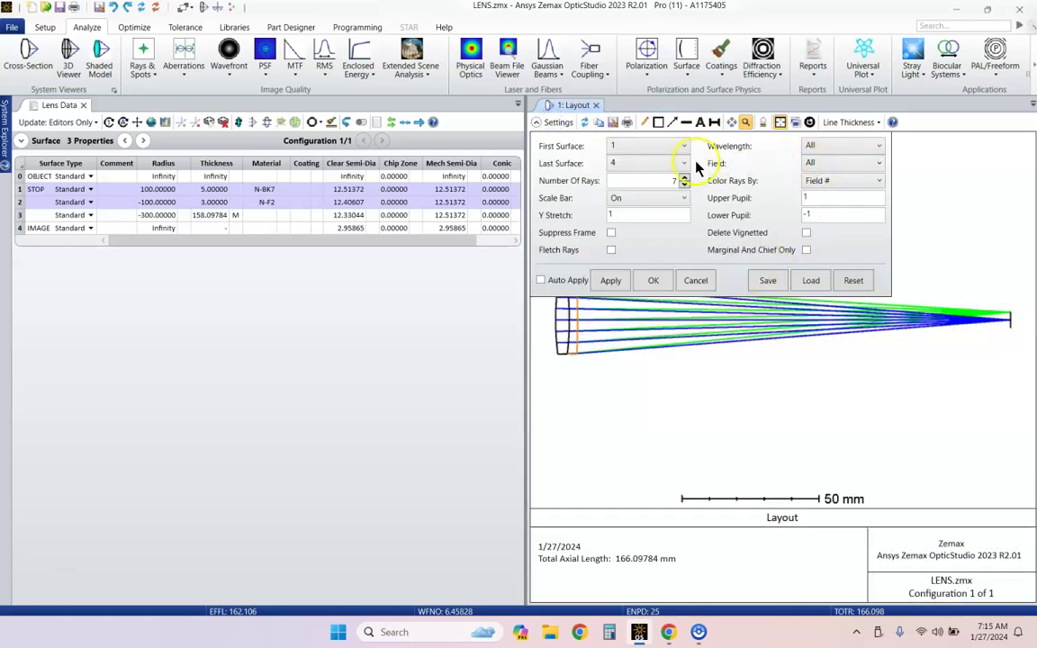
{"action": "left_click", "coordinate": [849, 181]}
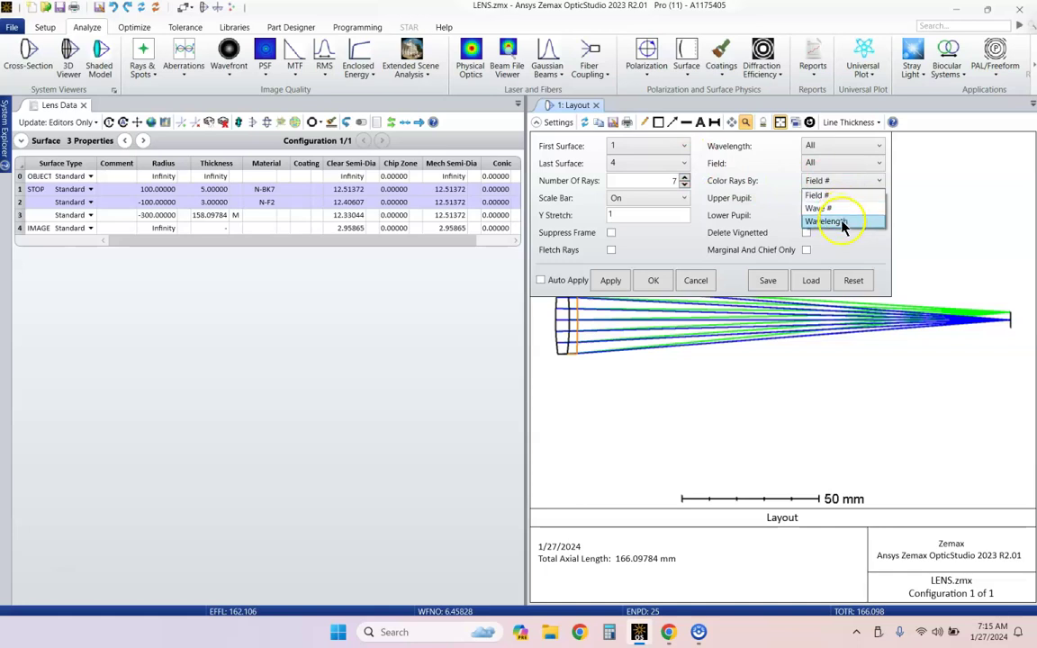
{"action": "left_click", "coordinate": [842, 220]}
{"action": "left_click", "coordinate": [635, 283]}
{"action": "left_click", "coordinate": [834, 315]}
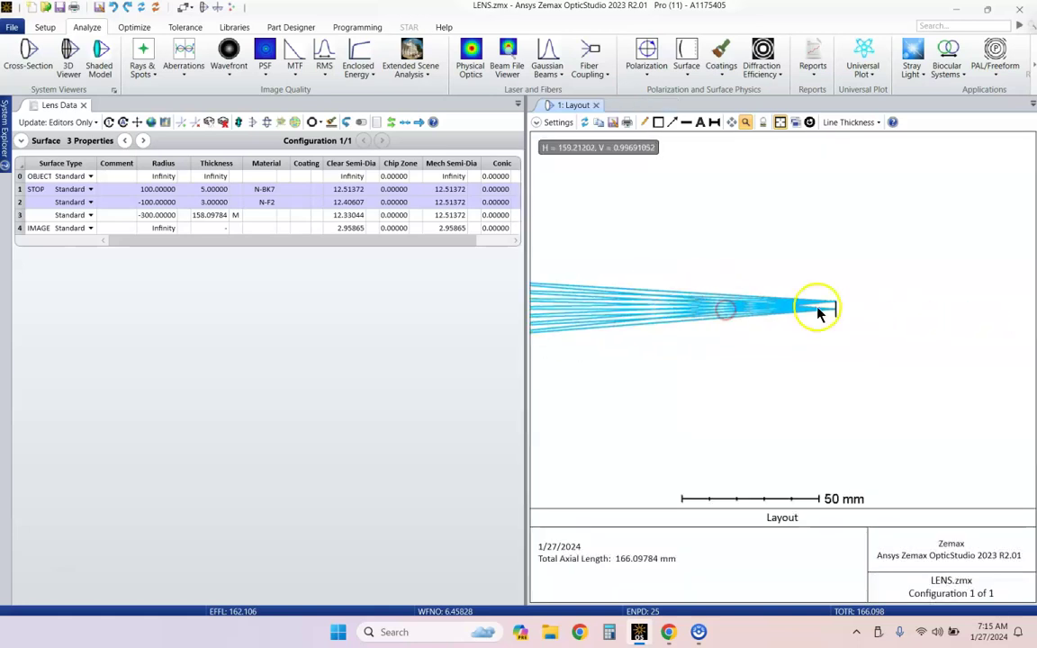
{"action": "left_click", "coordinate": [867, 322]}
{"action": "left_click", "coordinate": [822, 308]}
{"action": "left_click", "coordinate": [850, 315]}
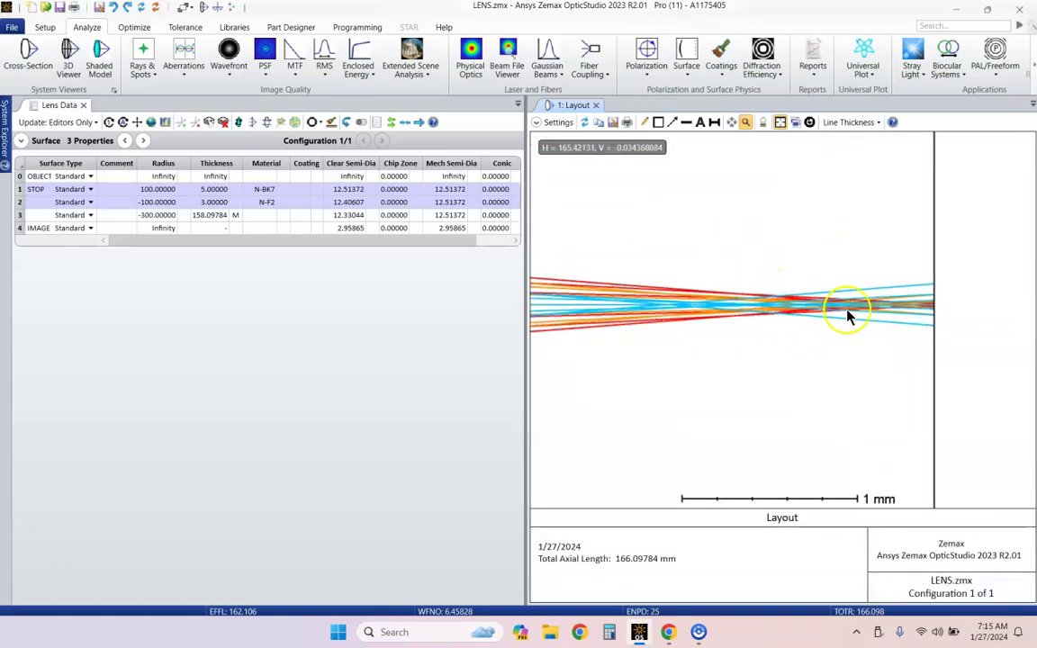
{"action": "left_click", "coordinate": [888, 308]}
{"action": "right_click", "coordinate": [896, 316]}
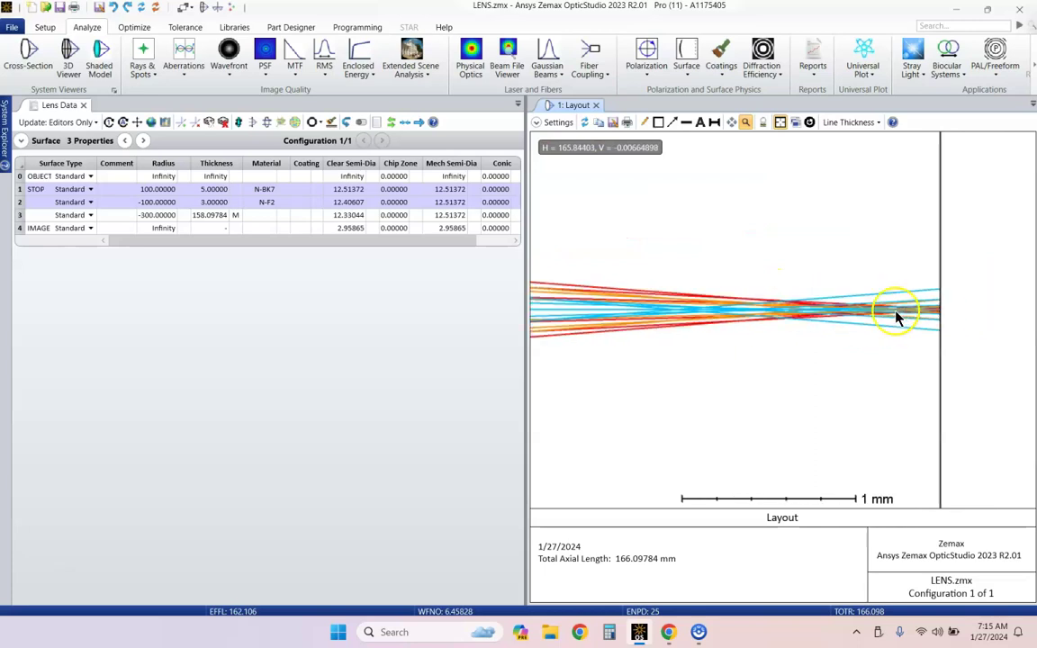
{"action": "left_click", "coordinate": [793, 317]}
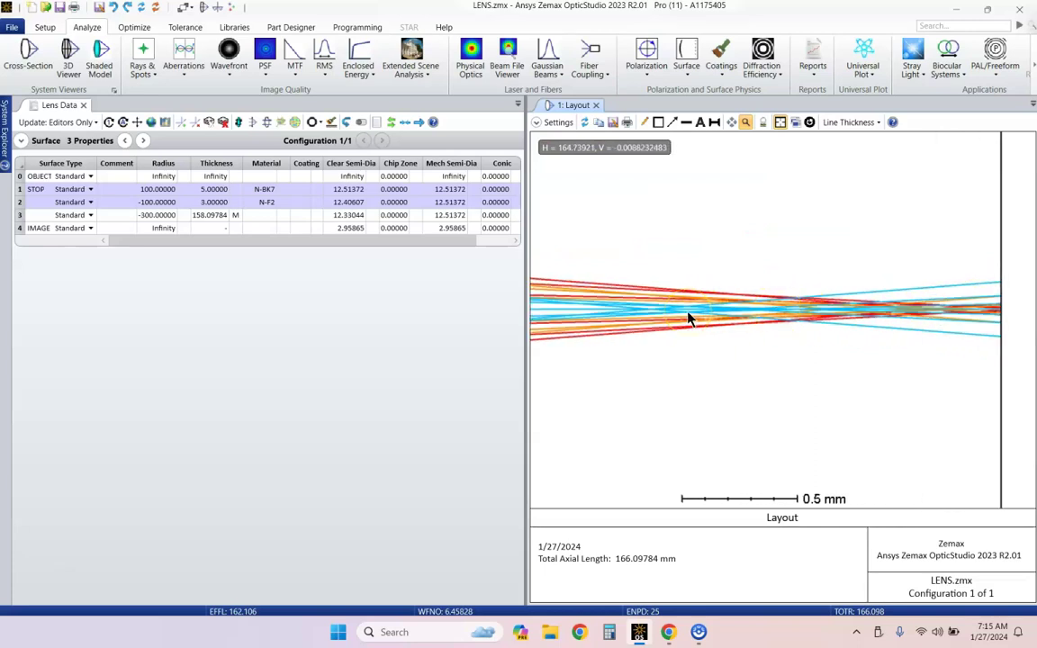
{"action": "left_click", "coordinate": [696, 317]}
{"action": "left_click_drag", "start_coordinate": [683, 317], "coordinate": [822, 312]}
{"action": "left_click", "coordinate": [808, 308]}
{"action": "right_click", "coordinate": [878, 311]}
{"action": "left_click", "coordinate": [798, 308]}
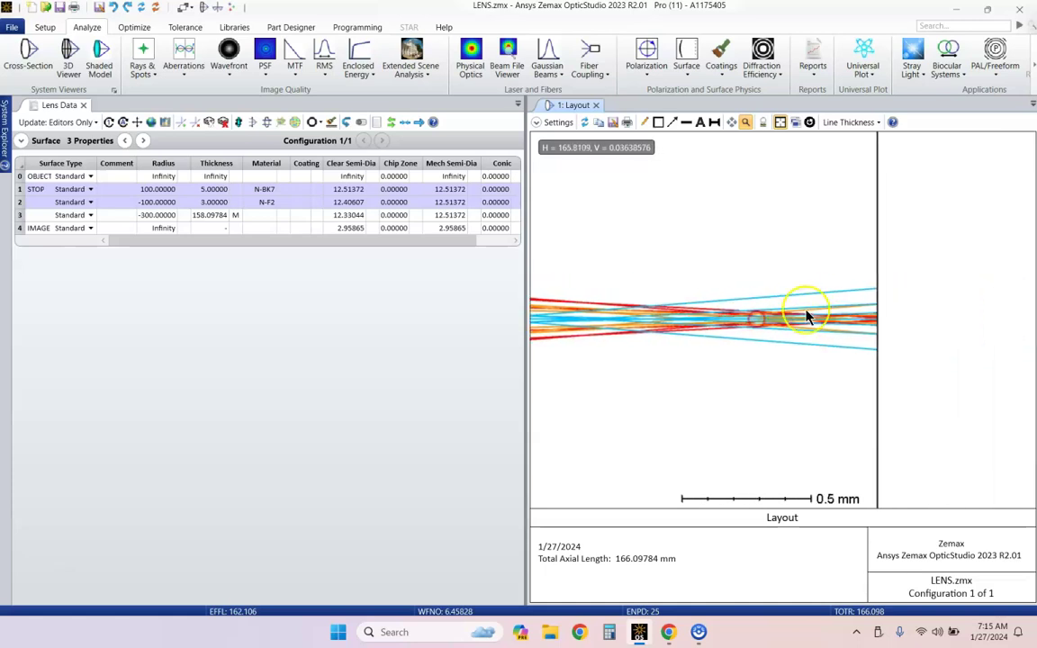
{"action": "right_click", "coordinate": [873, 324]}
{"action": "right_click", "coordinate": [794, 322]}
{"action": "right_click", "coordinate": [924, 330]}
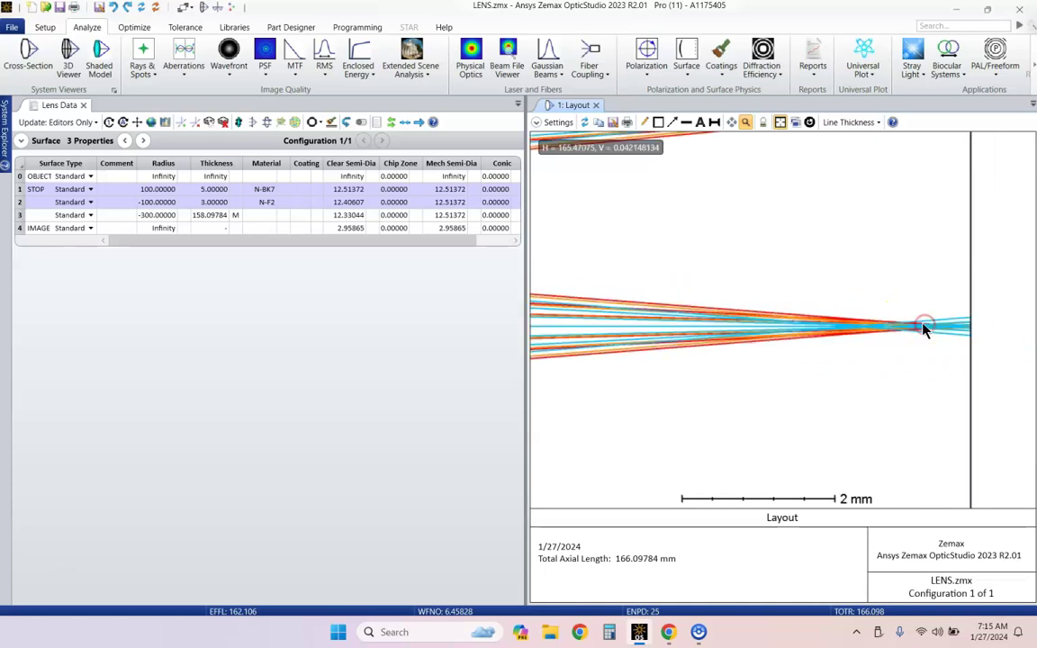
{"action": "right_click", "coordinate": [921, 327]}
{"action": "left_click", "coordinate": [809, 123]}
{"action": "left_click", "coordinate": [864, 238]}
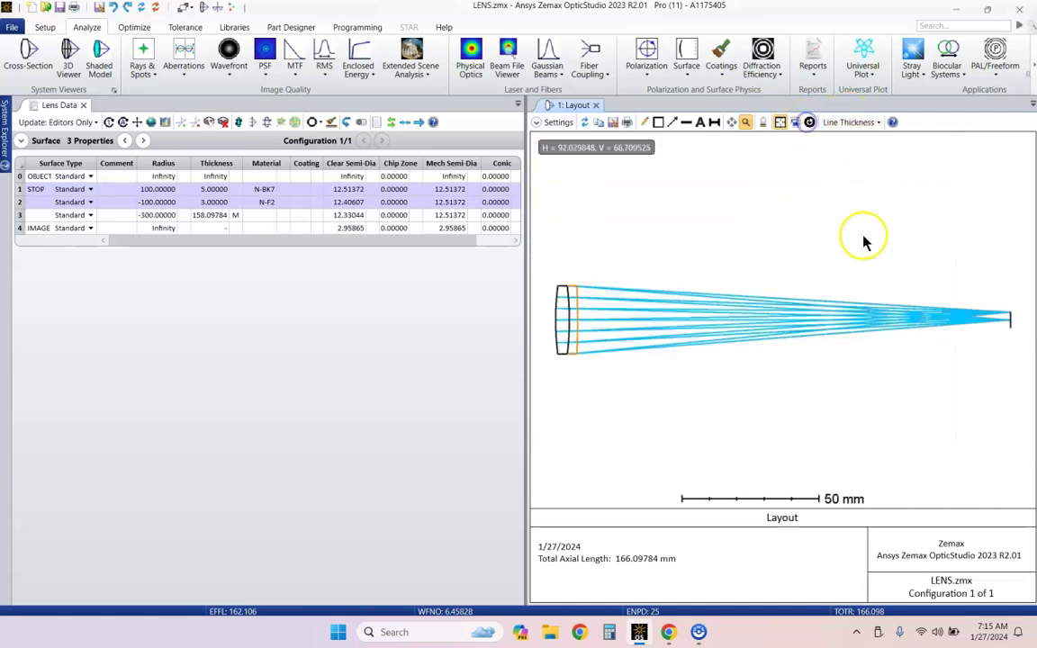
{"action": "right_click", "coordinate": [915, 308]}
{"action": "left_click", "coordinate": [861, 308]}
{"action": "right_click", "coordinate": [877, 298]}
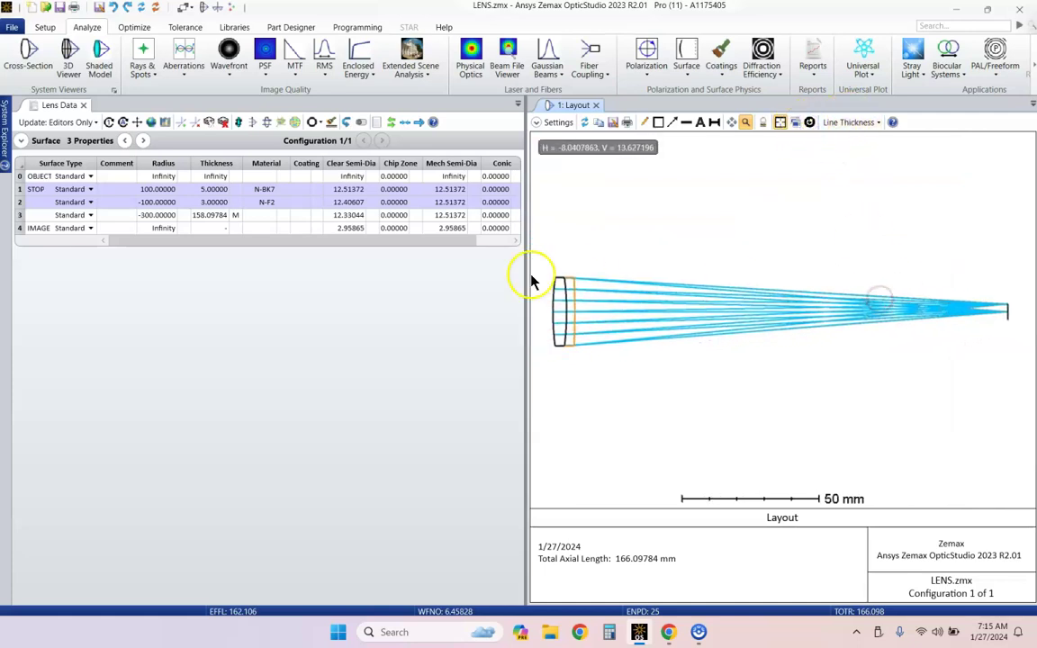
Open the Merit Function Editor and expand its Optimization Wizard settings
{"action": "left_click", "coordinate": [163, 217]}
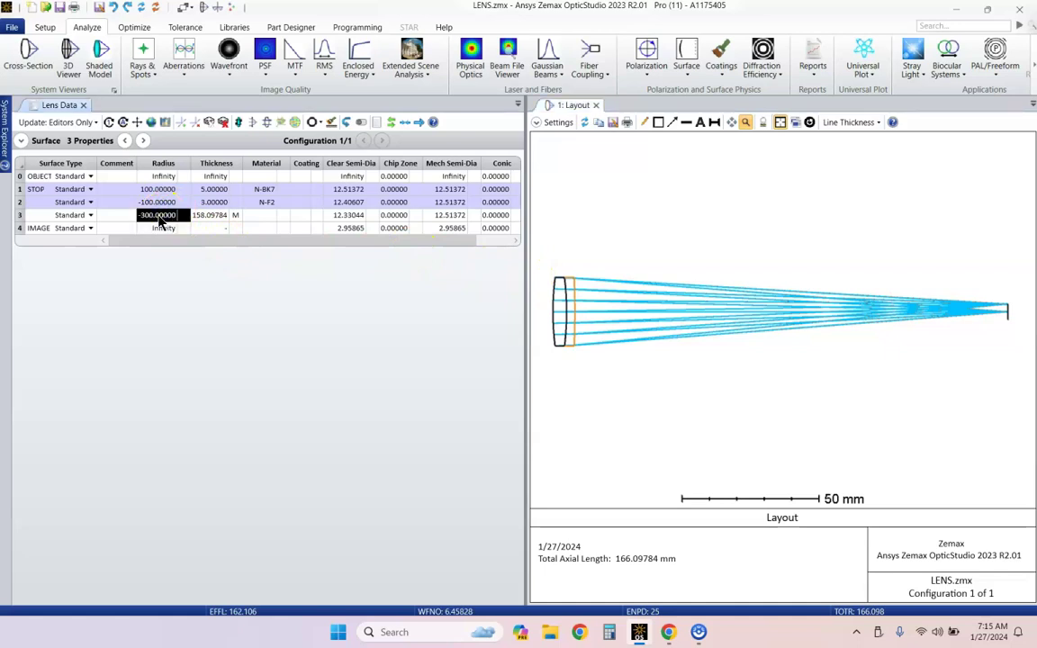
{"action": "left_click", "coordinate": [135, 28]}
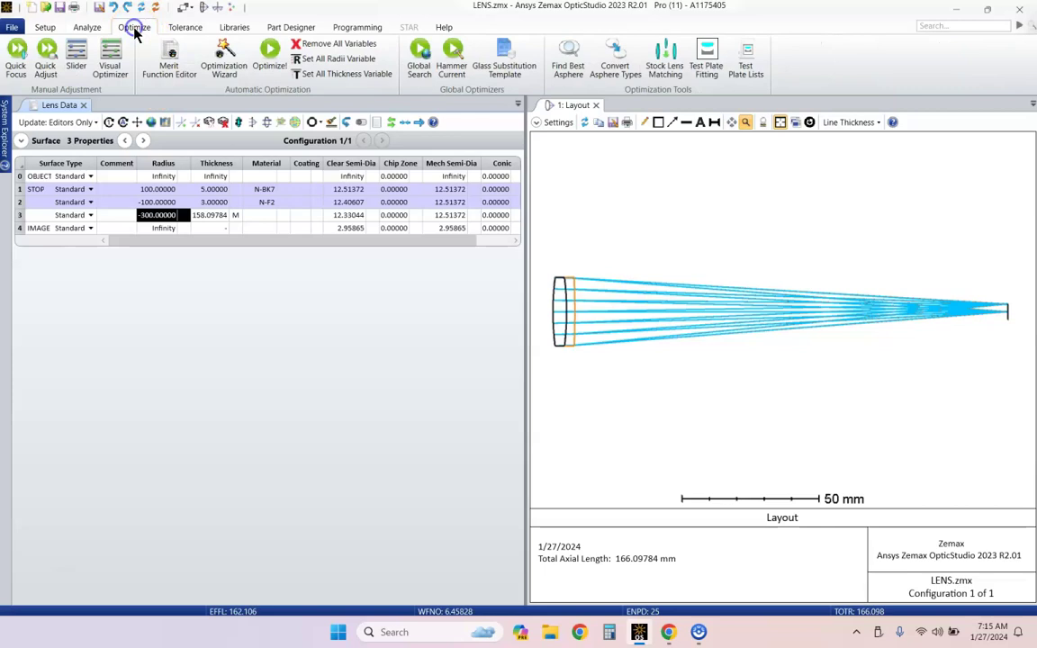
{"action": "left_click", "coordinate": [171, 65]}
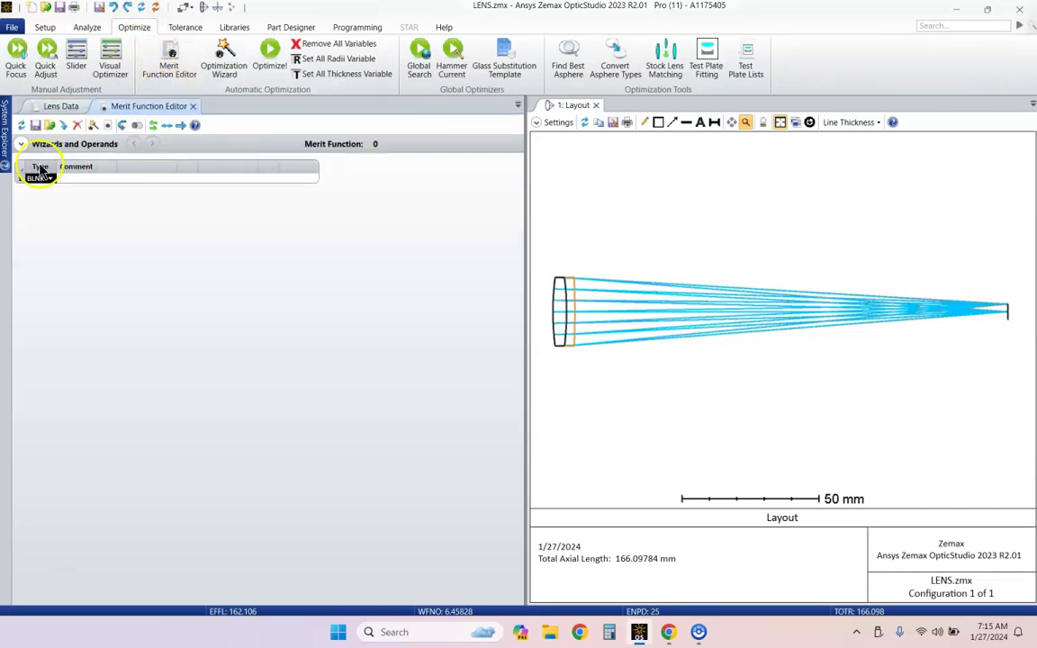
{"action": "left_click", "coordinate": [21, 144]}
{"action": "left_click", "coordinate": [51, 162]}
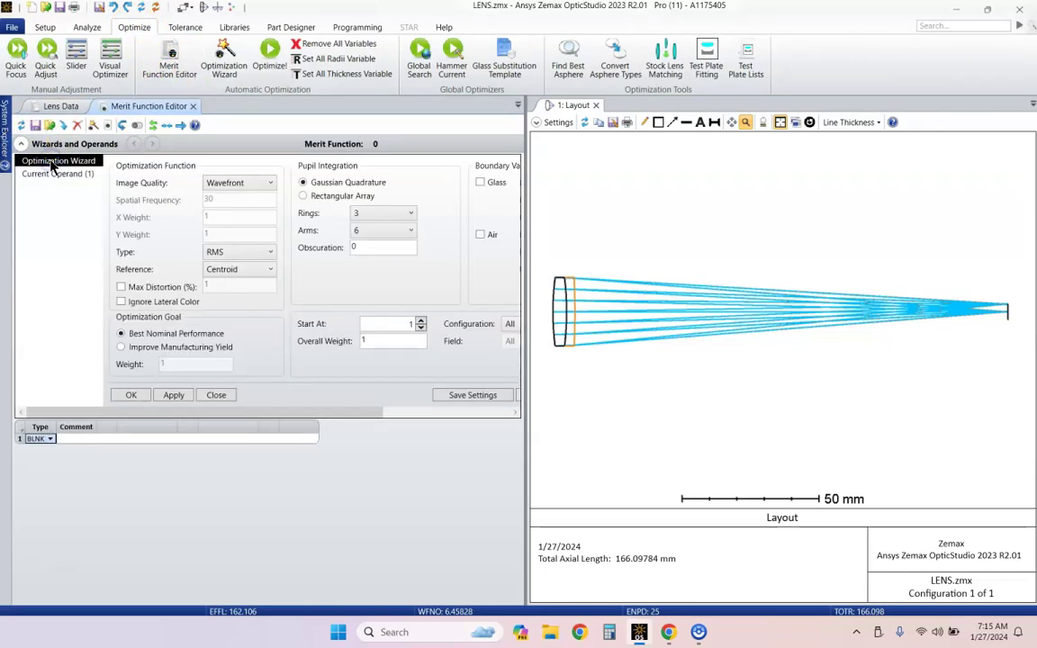
{"action": "left_click", "coordinate": [201, 367]}
{"action": "left_click_drag", "start_coordinate": [271, 412], "coordinate": [241, 406]}
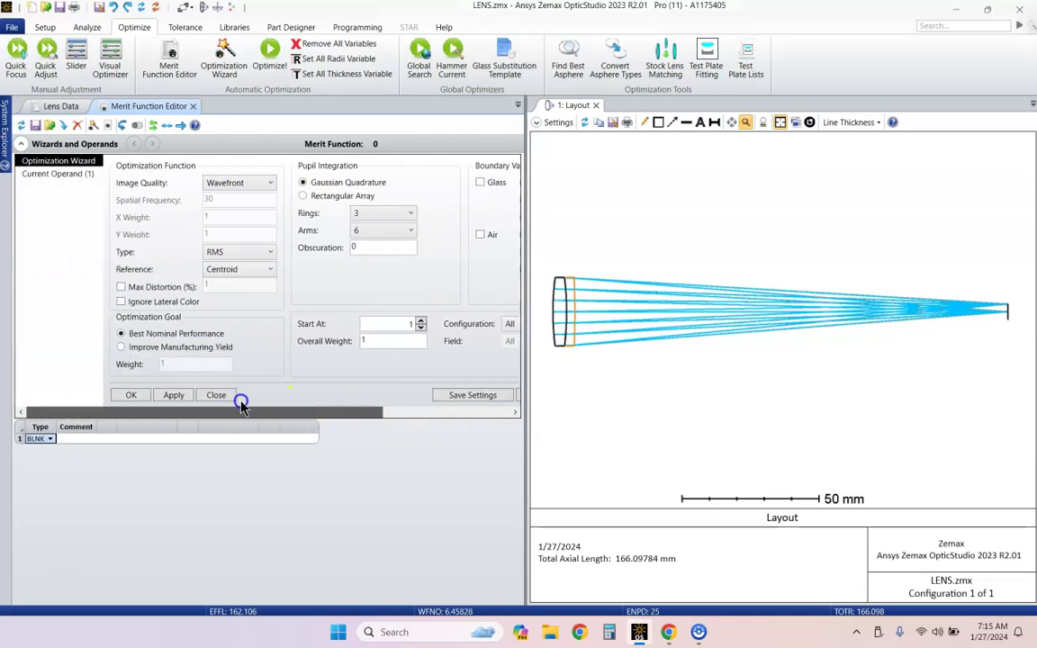
Set Image Quality to Spot and apply the wizard, generating RMS spot centroid operands (merit 0.0326)
{"action": "left_click", "coordinate": [253, 184]}
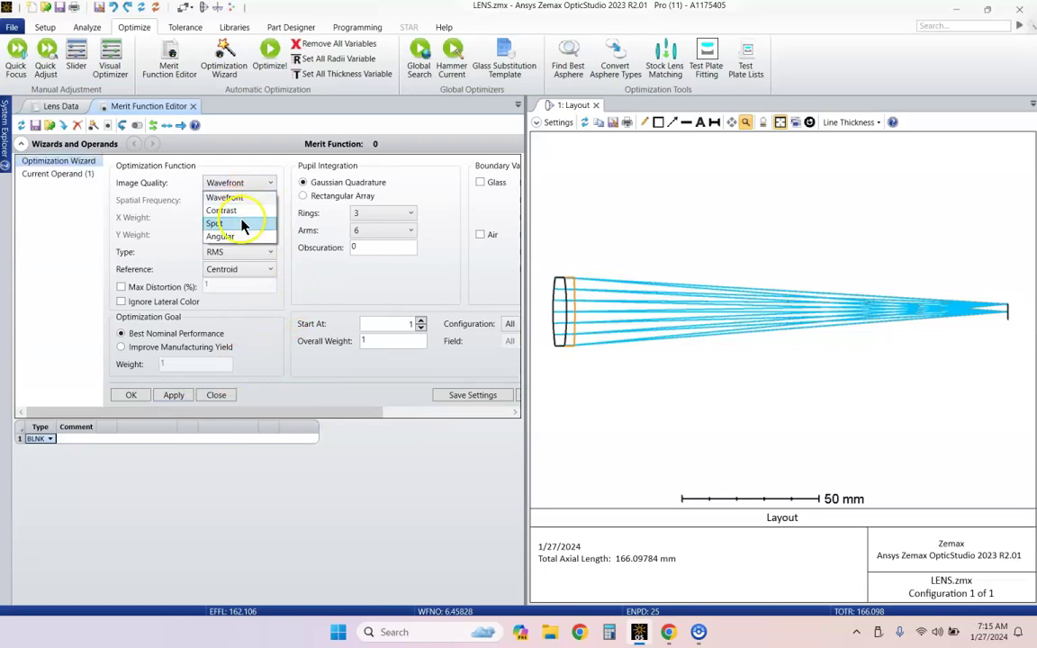
{"action": "left_click", "coordinate": [239, 224]}
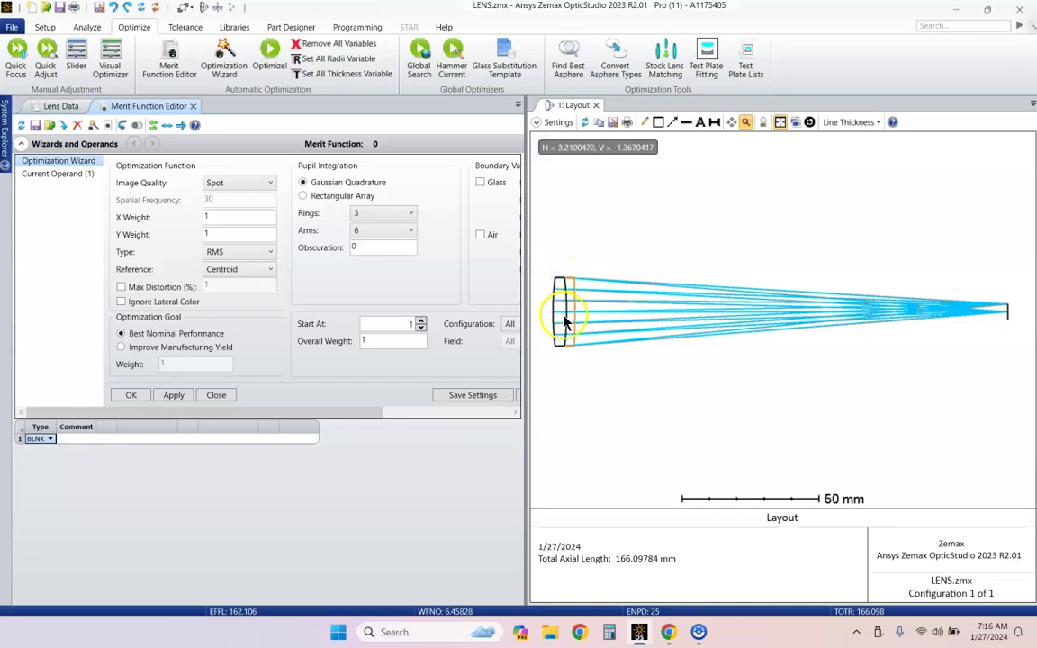
{"action": "scroll", "coordinate": [1008, 310], "scroll_direction": "up", "scroll_amount": 6}
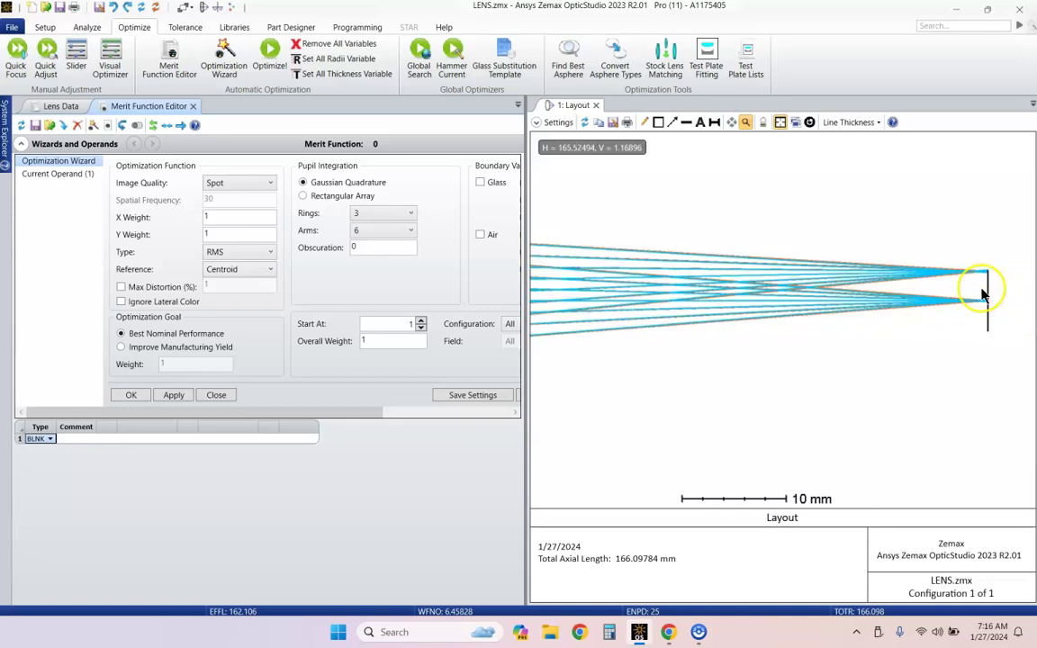
{"action": "left_click", "coordinate": [808, 124]}
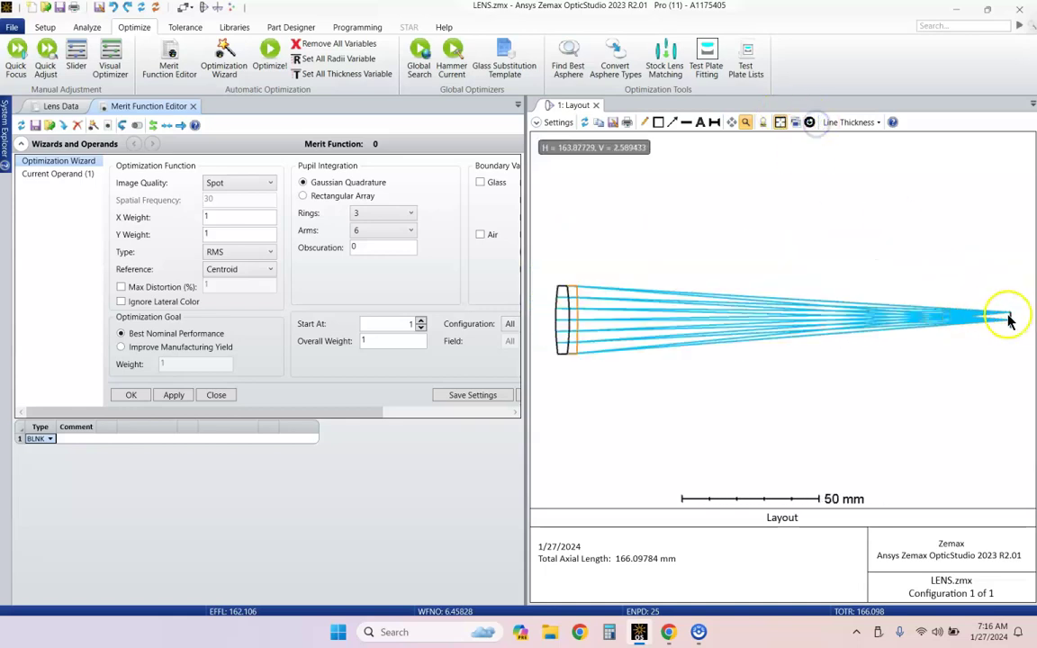
{"action": "left_click", "coordinate": [176, 397]}
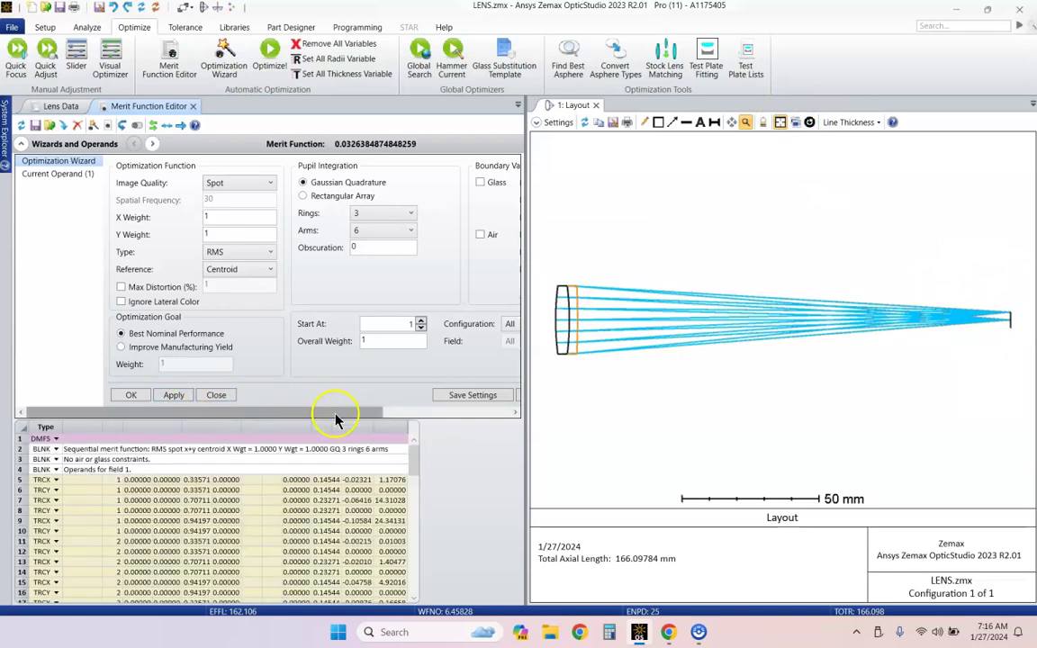
{"action": "left_click_drag", "start_coordinate": [347, 412], "coordinate": [504, 411]}
{"action": "left_click_drag", "start_coordinate": [425, 409], "coordinate": [306, 412]}
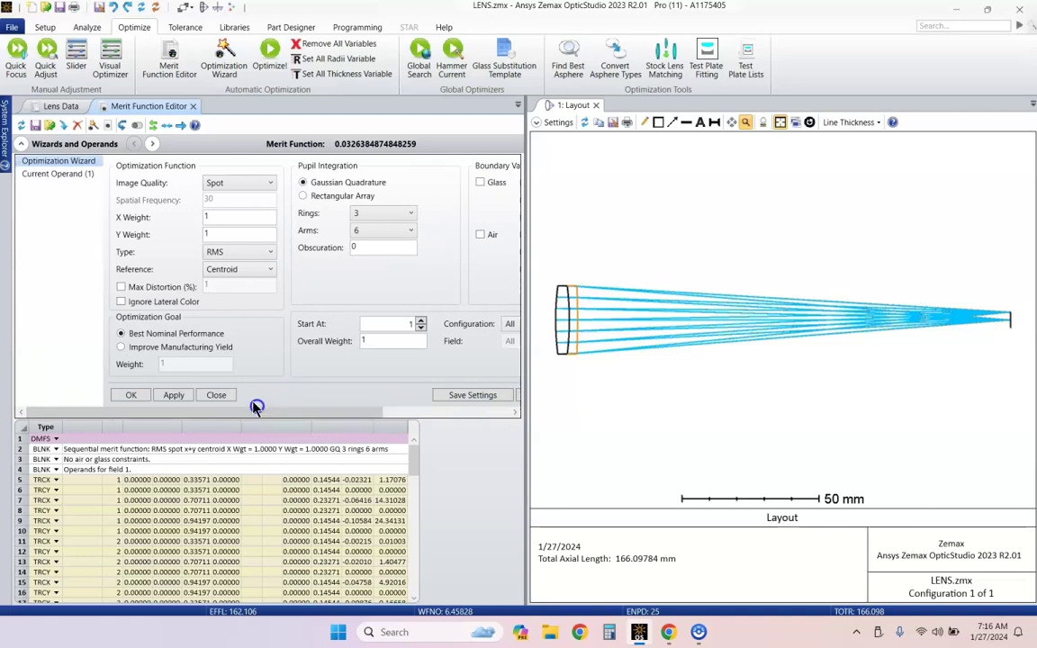
Make surface 2's radius variable and locally optimize it to -69.64351, giving EFFL 174.578
{"action": "left_click", "coordinate": [21, 144]}
{"action": "left_click", "coordinate": [47, 105]}
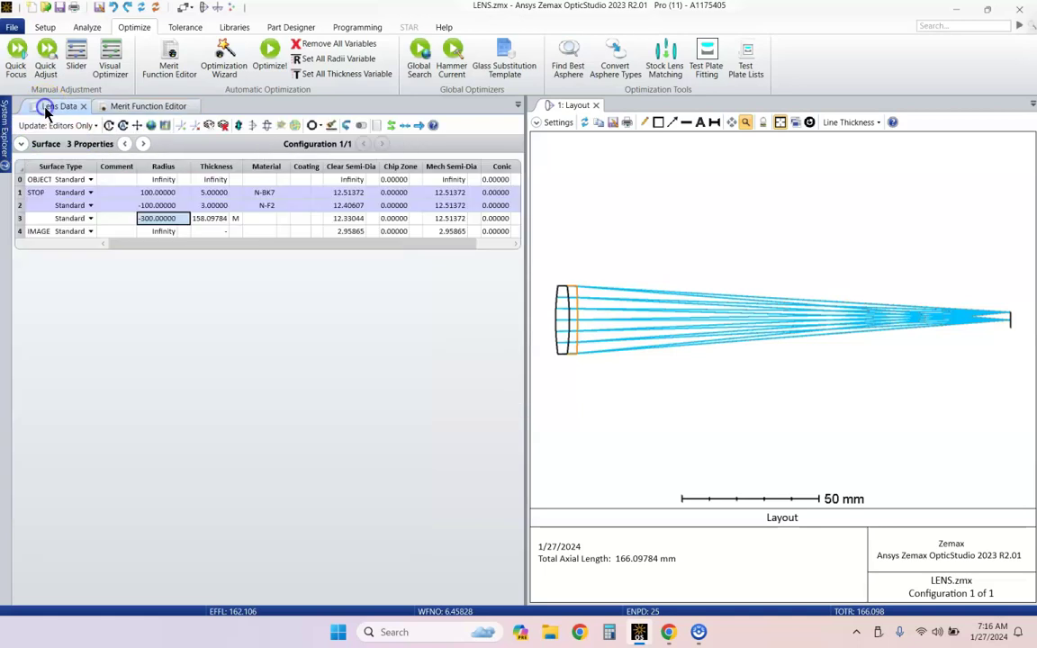
{"action": "left_click", "coordinate": [155, 206]}
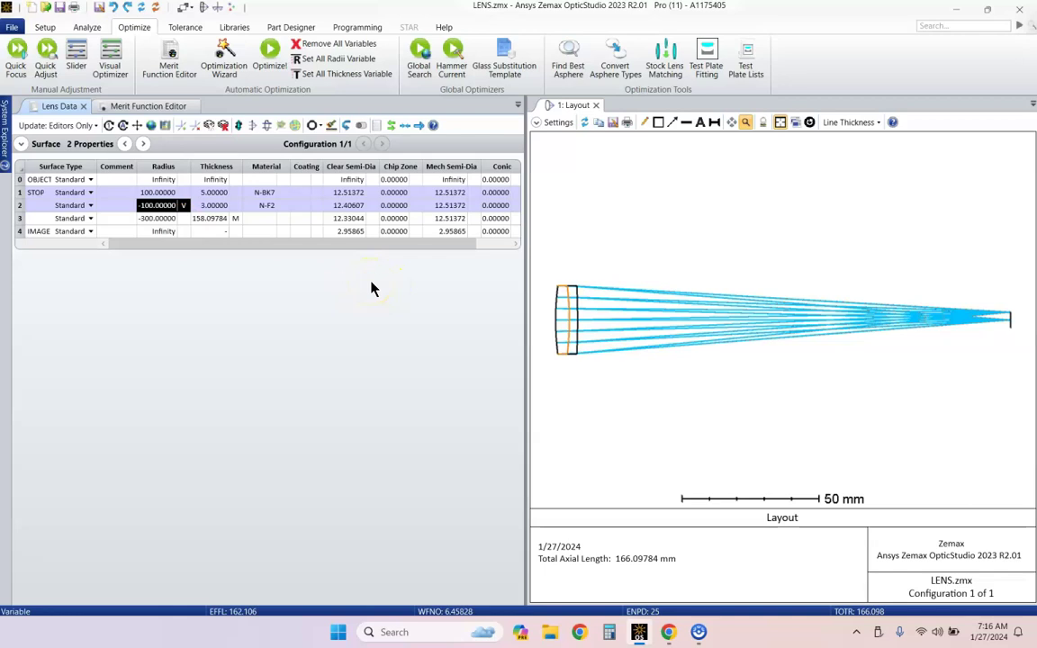
{"action": "key", "text": "ctrl+shift+o"}
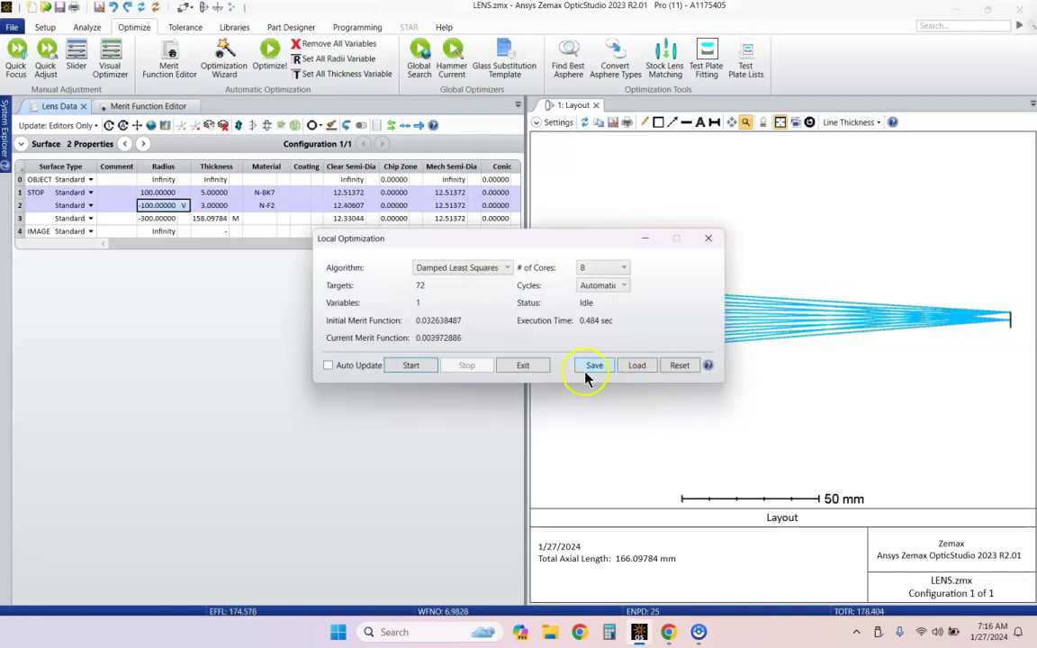
{"action": "left_click", "coordinate": [524, 368]}
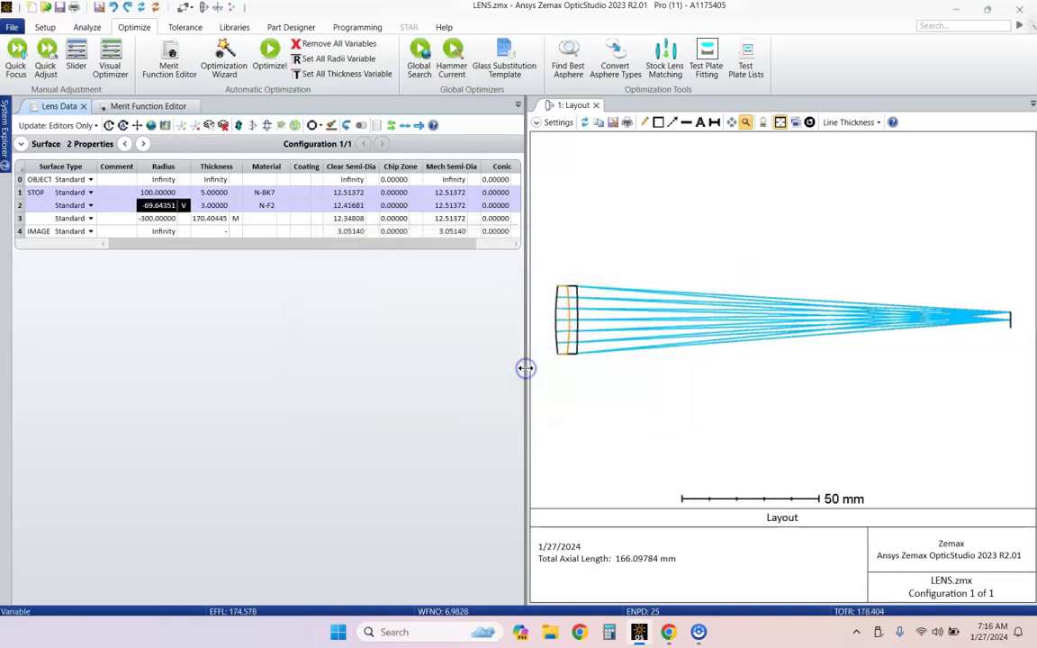
{"action": "left_click", "coordinate": [584, 123]}
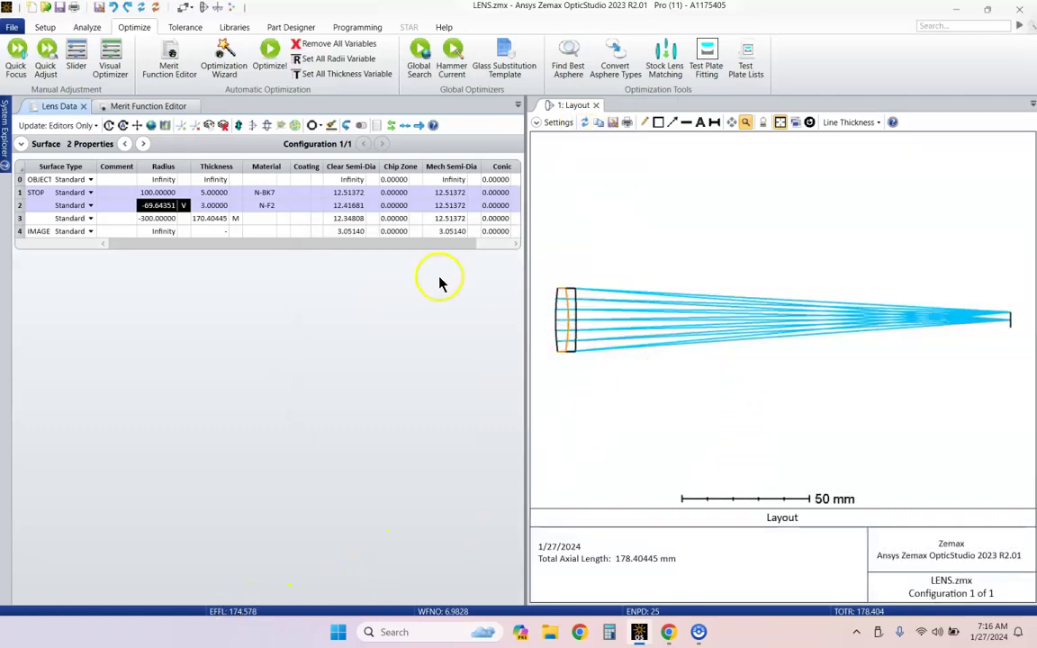
{"action": "left_click", "coordinate": [222, 183]}
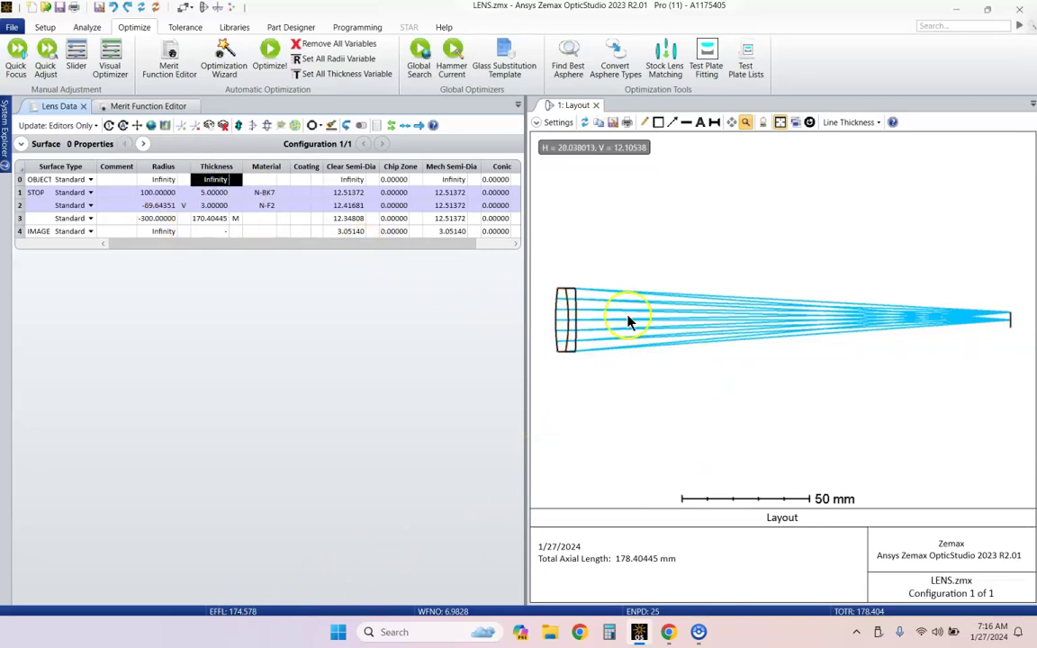
{"action": "scroll", "coordinate": [576, 310], "scroll_direction": "up", "scroll_amount": 3}
{"action": "scroll", "coordinate": [687, 297], "scroll_direction": "up", "scroll_amount": 2}
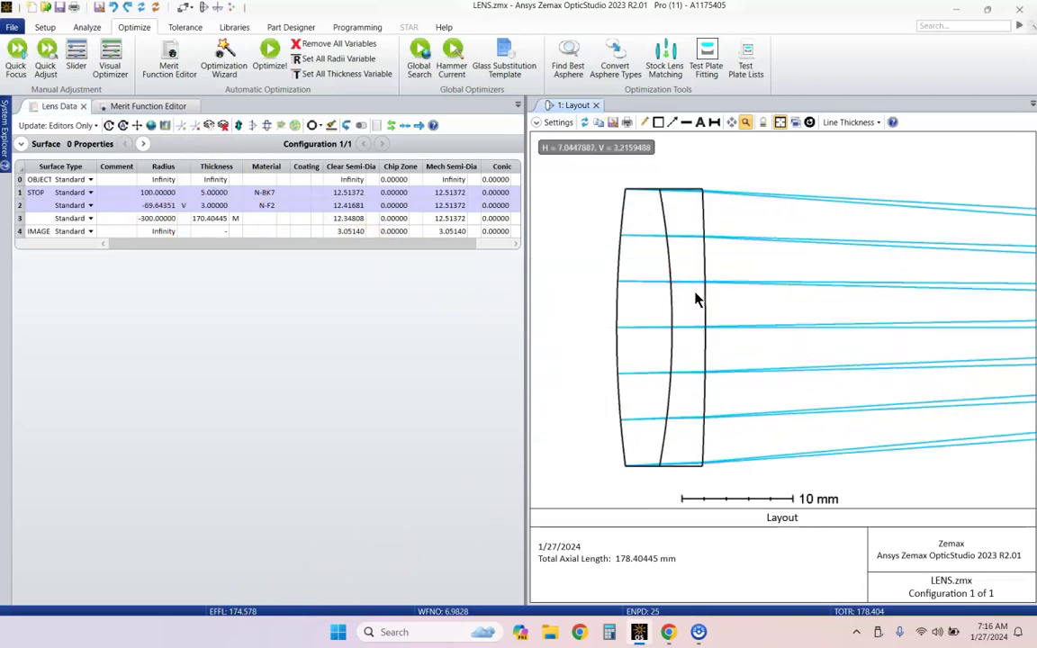
{"action": "left_click_drag", "start_coordinate": [698, 300], "coordinate": [669, 289]}
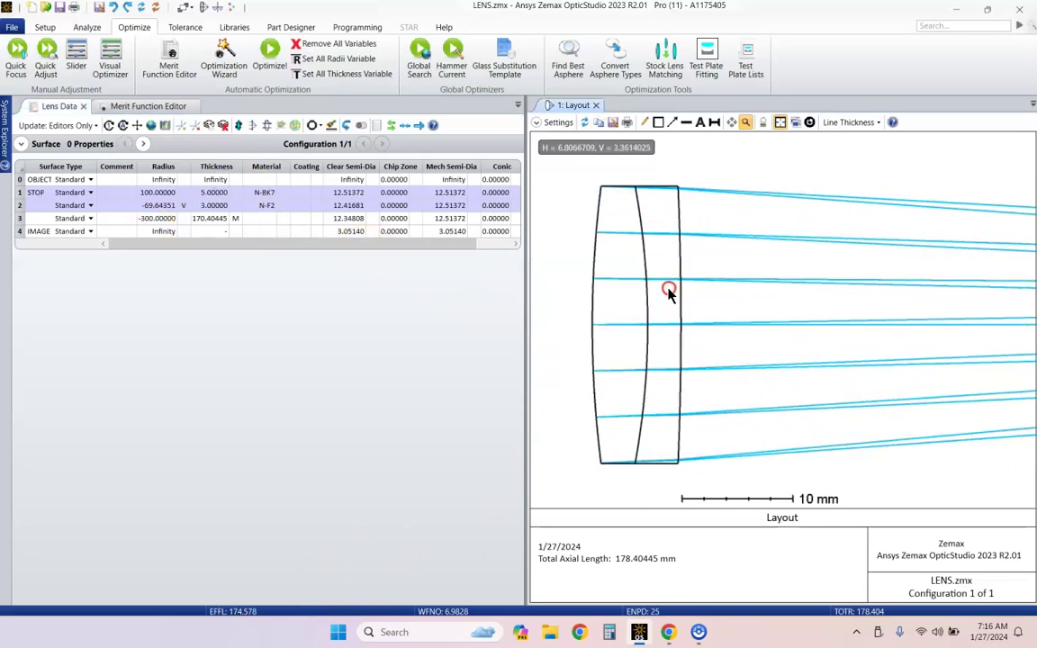
{"action": "left_click", "coordinate": [809, 123]}
{"action": "scroll", "coordinate": [782, 325], "scroll_direction": "up", "scroll_amount": 5}
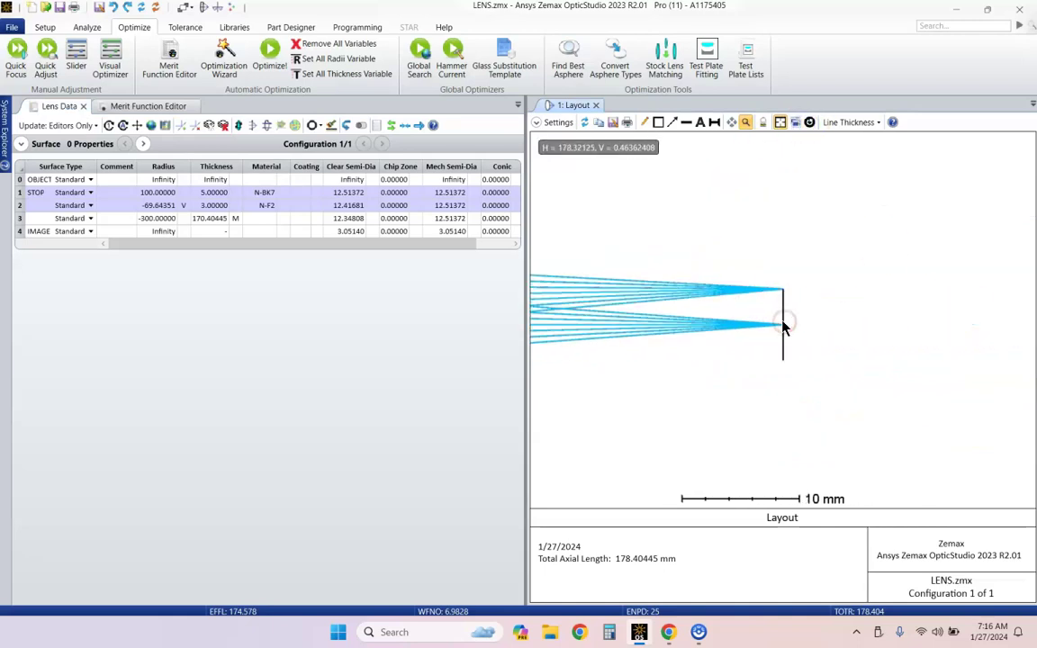
{"action": "scroll", "coordinate": [782, 324], "scroll_direction": "up", "scroll_amount": 10}
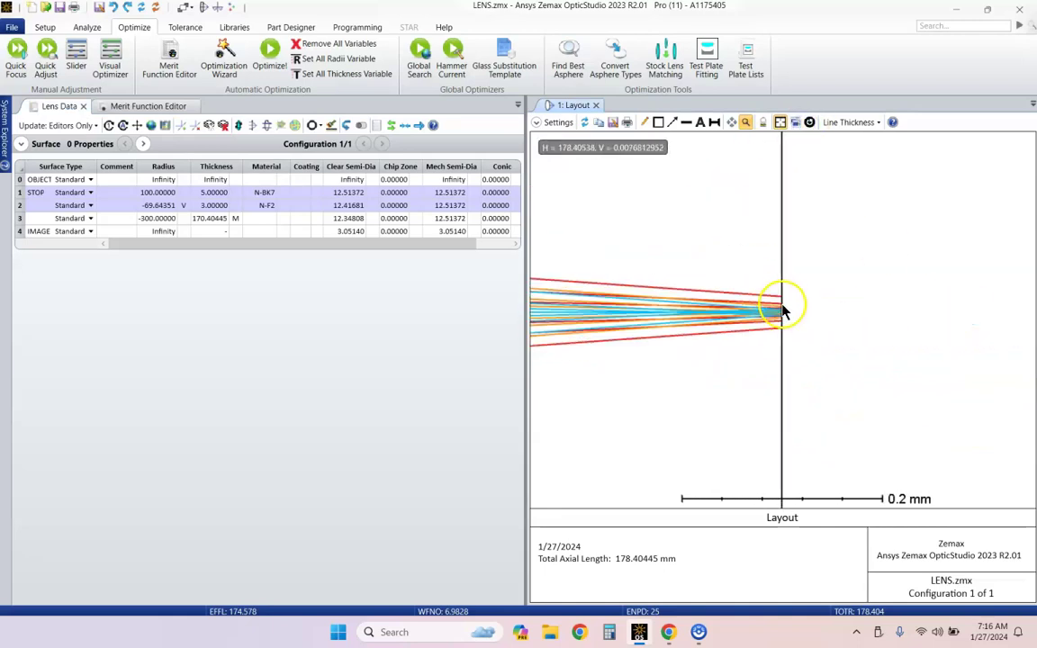
{"action": "scroll", "coordinate": [782, 311], "scroll_direction": "up", "scroll_amount": 3}
{"action": "left_click_drag", "start_coordinate": [780, 308], "coordinate": [835, 342]}
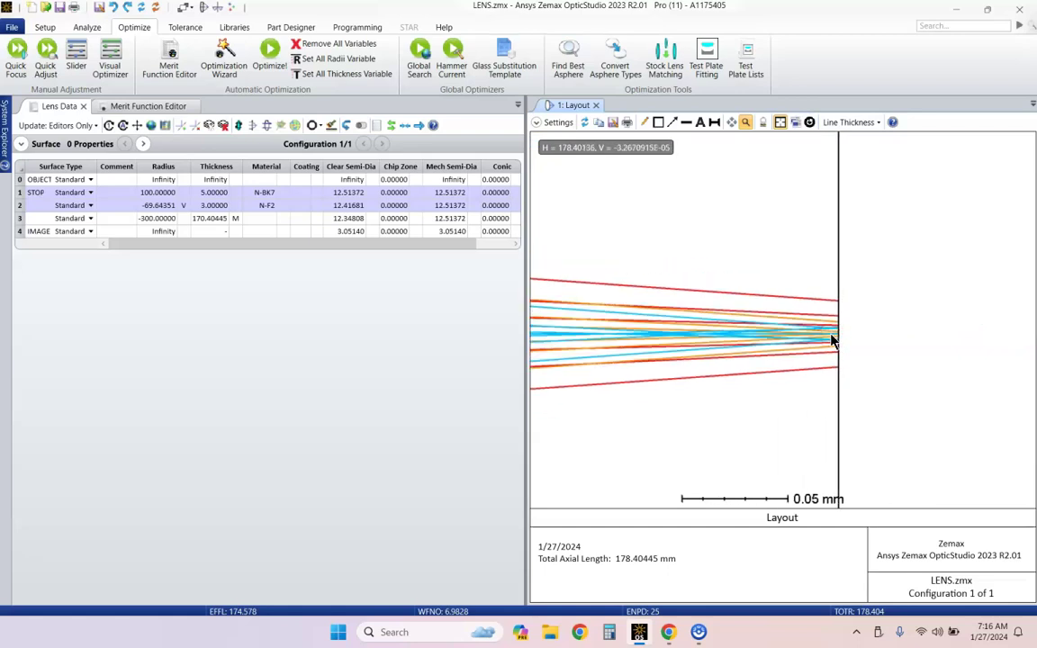
{"action": "scroll", "coordinate": [833, 341], "scroll_direction": "up", "scroll_amount": 2}
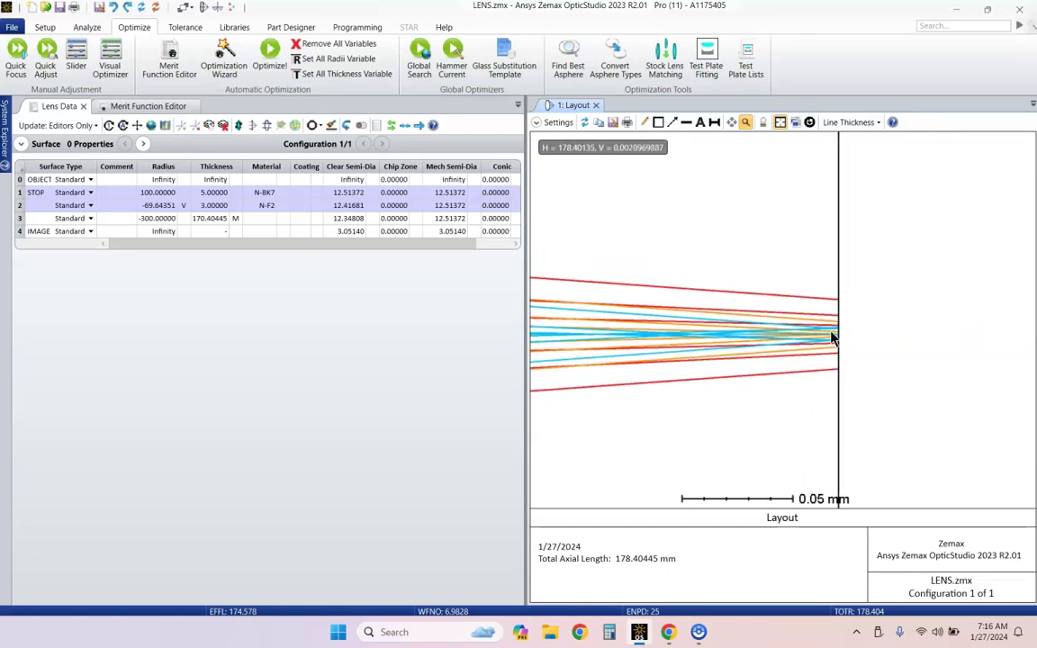
{"action": "left_click", "coordinate": [832, 338]}
{"action": "scroll", "coordinate": [832, 338], "scroll_direction": "down", "scroll_amount": 3}
{"action": "left_click", "coordinate": [809, 122]}
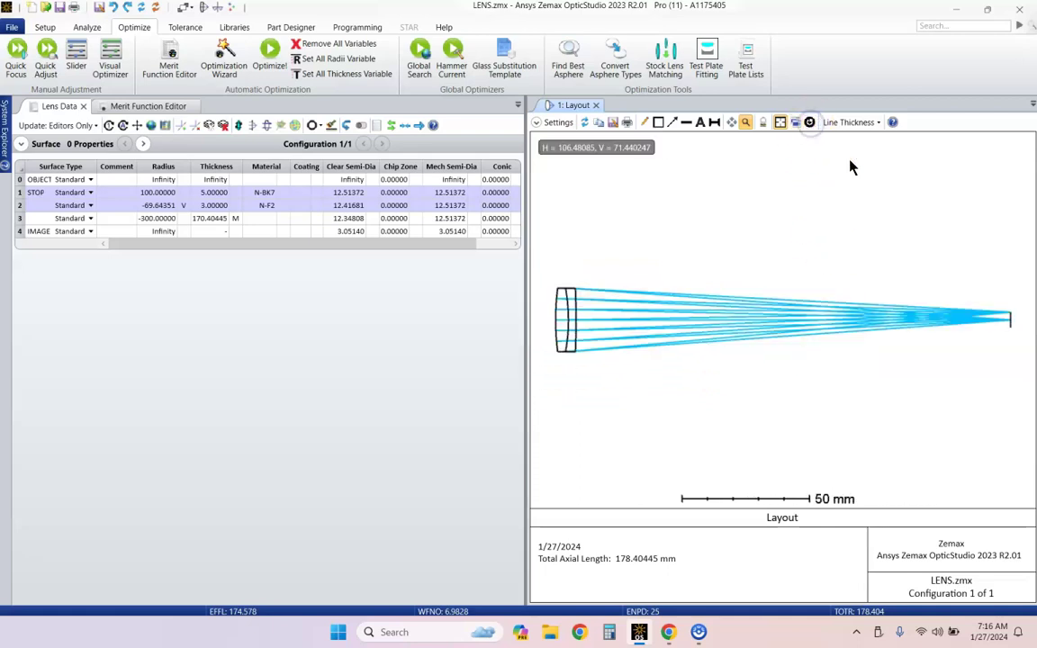
{"action": "left_click", "coordinate": [86, 28]}
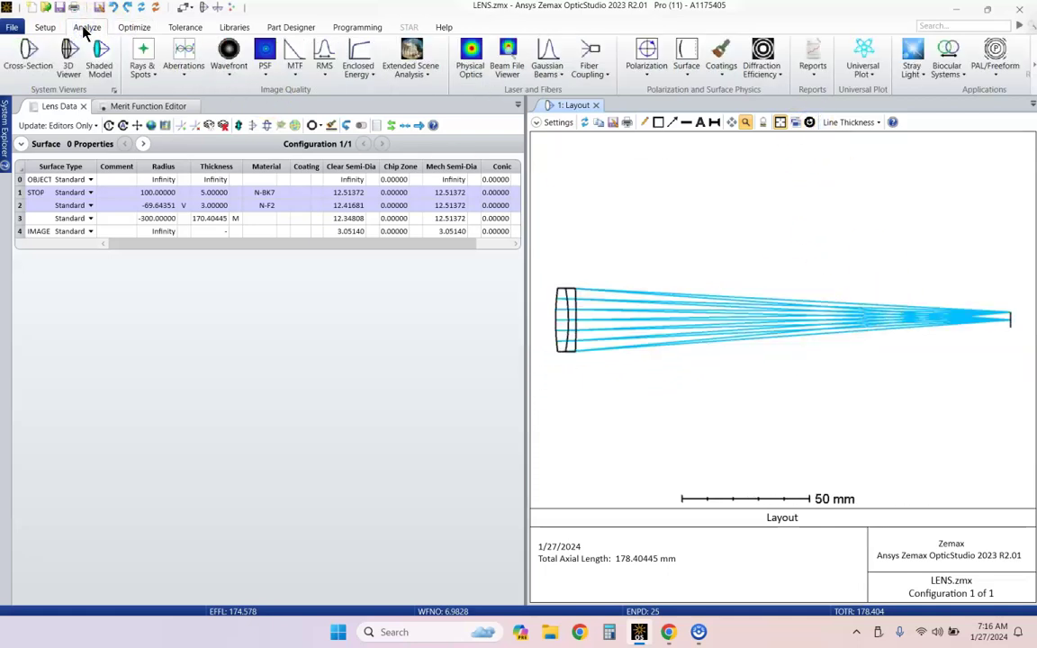
Open a Spot Diagram of the doublet, showing RMS spot radii of 6.811 and 5.837 µm
{"action": "left_click", "coordinate": [143, 63]}
{"action": "left_click", "coordinate": [168, 103]}
{"action": "left_click", "coordinate": [190, 124]}
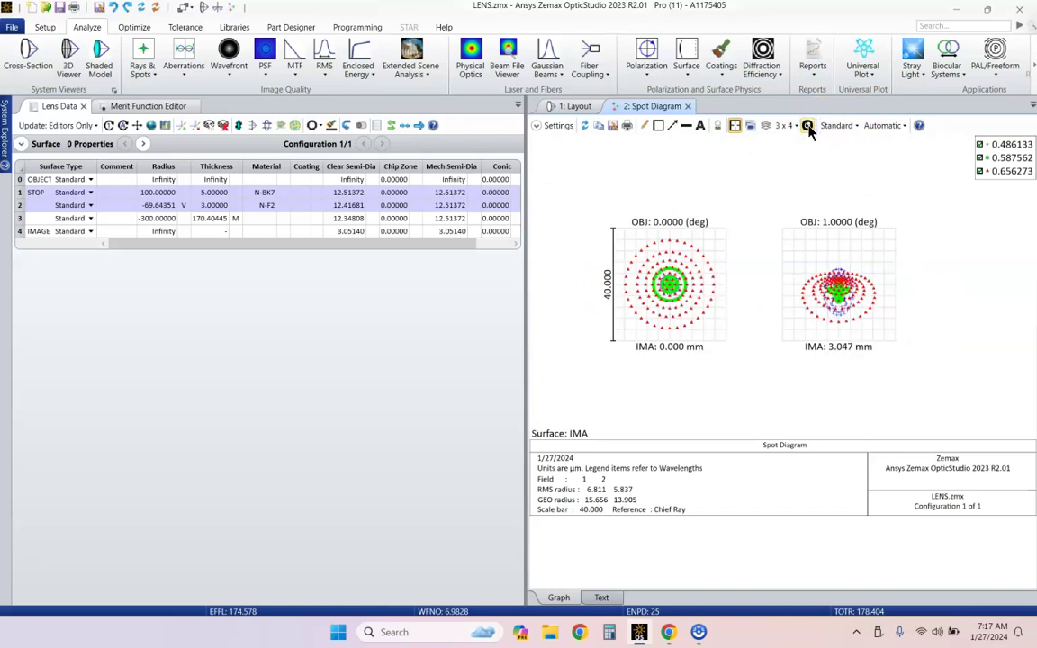
{"action": "left_click", "coordinate": [257, 219]}
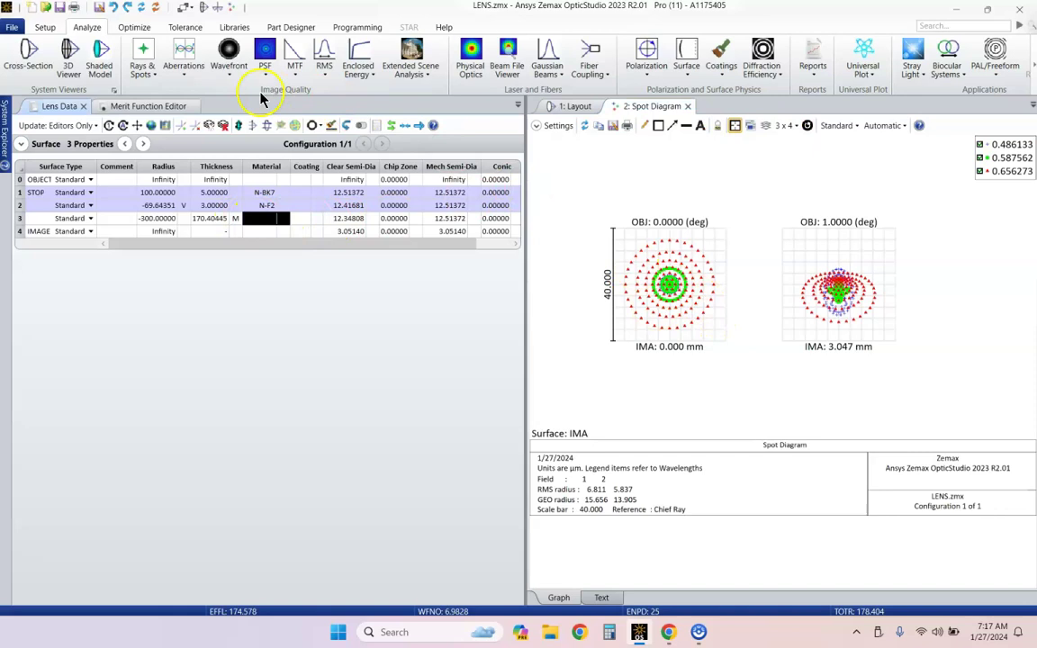
Open the Chromatic Focal Shift plot from Aberrations, showing a 292.0287 µm maximum range
{"action": "left_click", "coordinate": [171, 61]}
{"action": "left_click", "coordinate": [175, 51]}
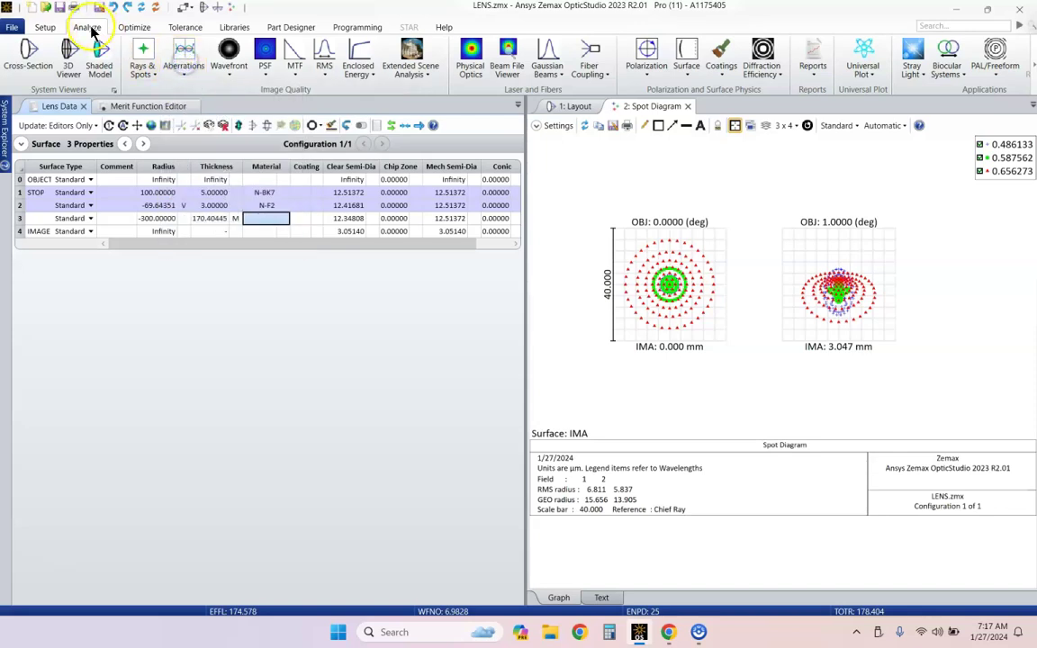
{"action": "left_click", "coordinate": [181, 54]}
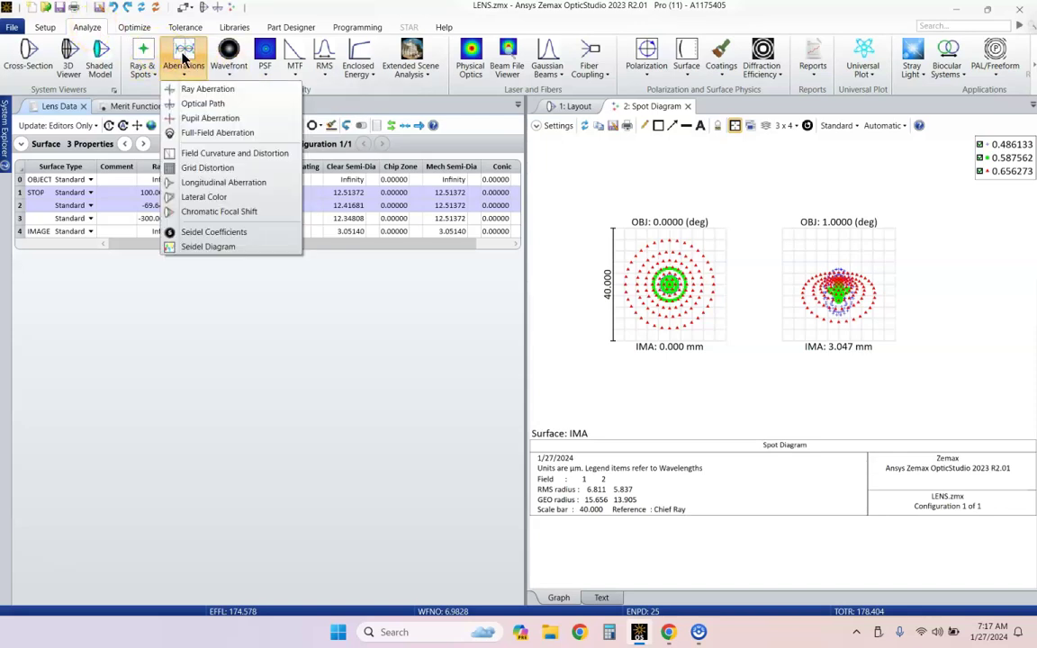
{"action": "left_click", "coordinate": [256, 214]}
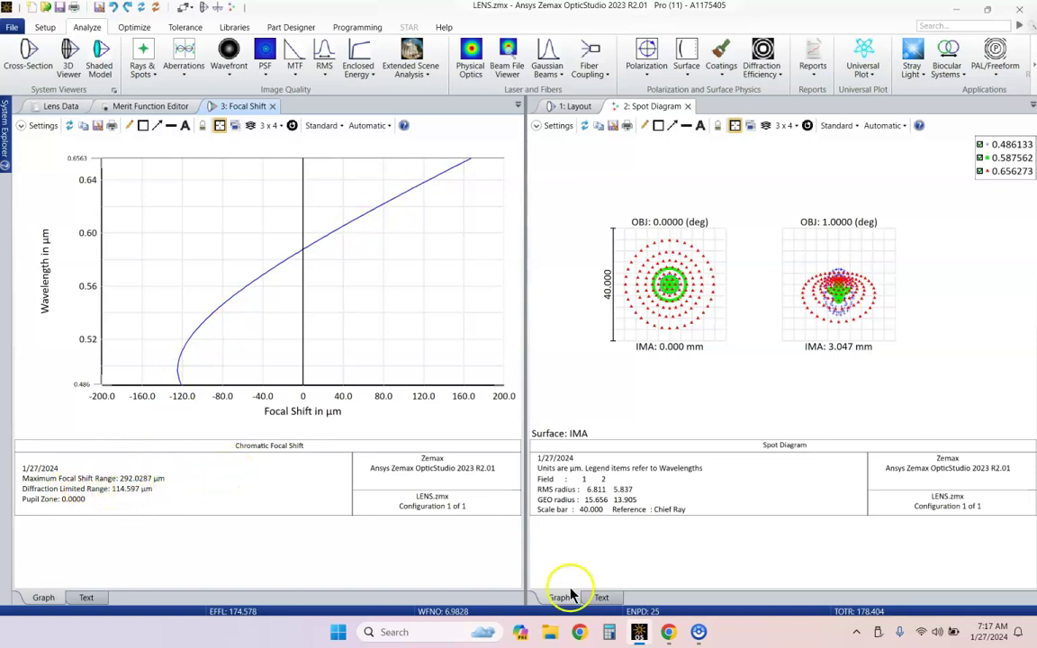
Compute 2 × 0.587562 × 6.98² = 57.25 in Calculator
{"action": "left_click", "coordinate": [608, 632]}
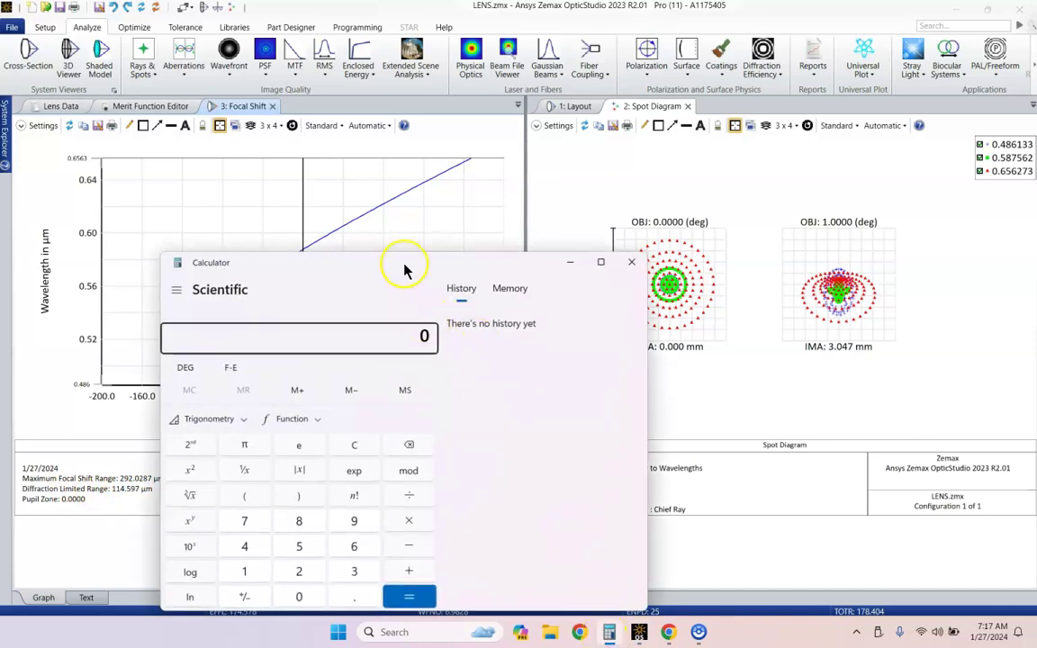
{"action": "left_click_drag", "start_coordinate": [405, 267], "coordinate": [454, 162]}
{"action": "type", "text": "2"}
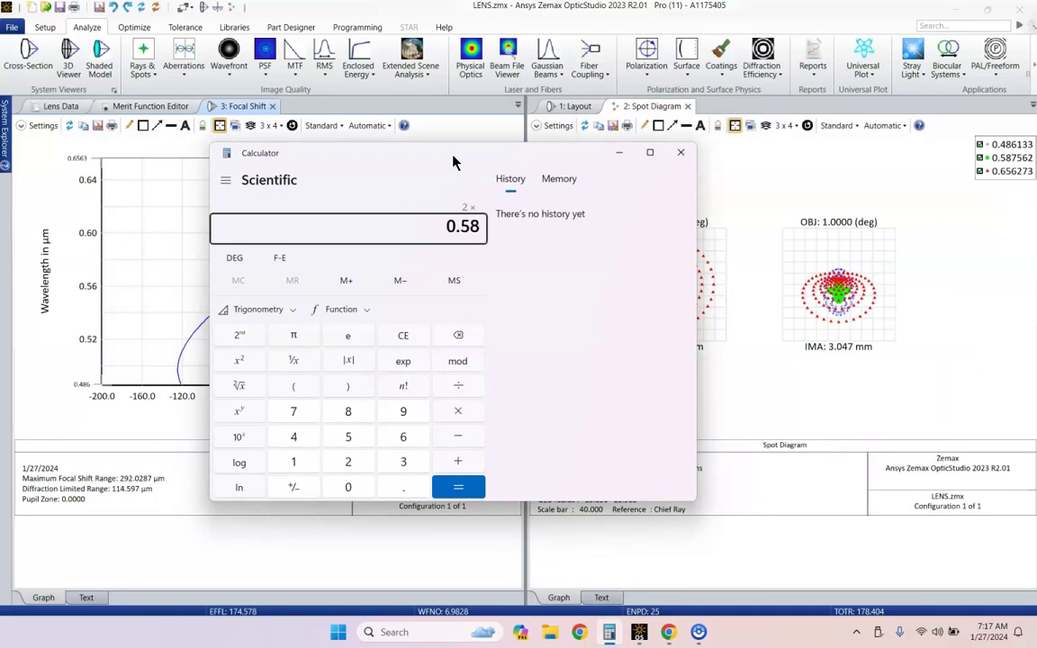
{"action": "type", "text": "562"}
{"action": "key", "text": "Return"}
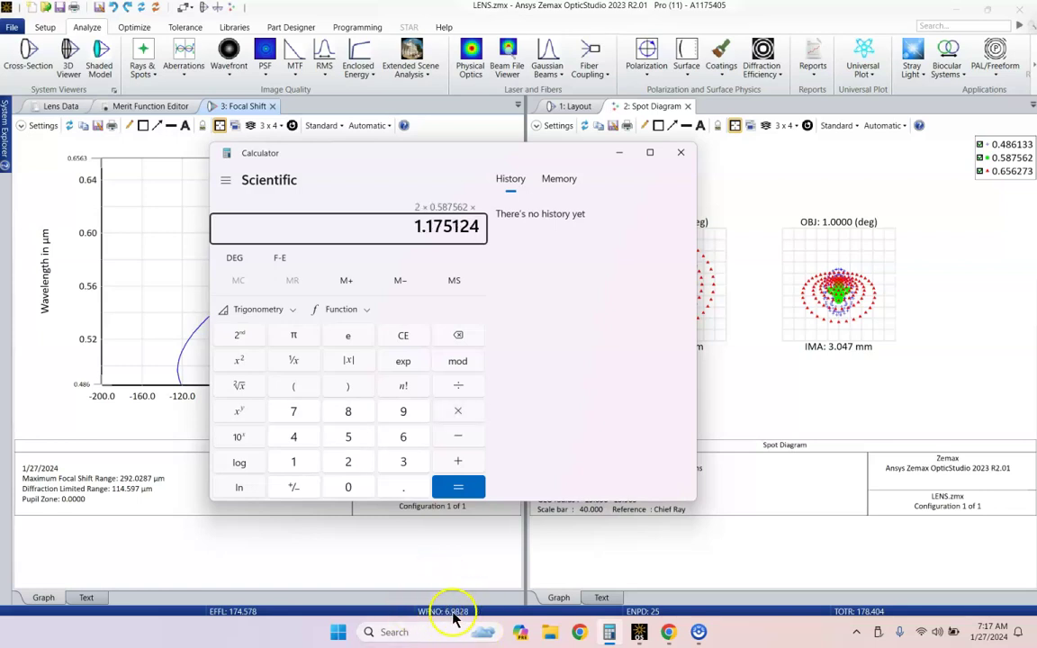
{"action": "type", "text": "6.9"}
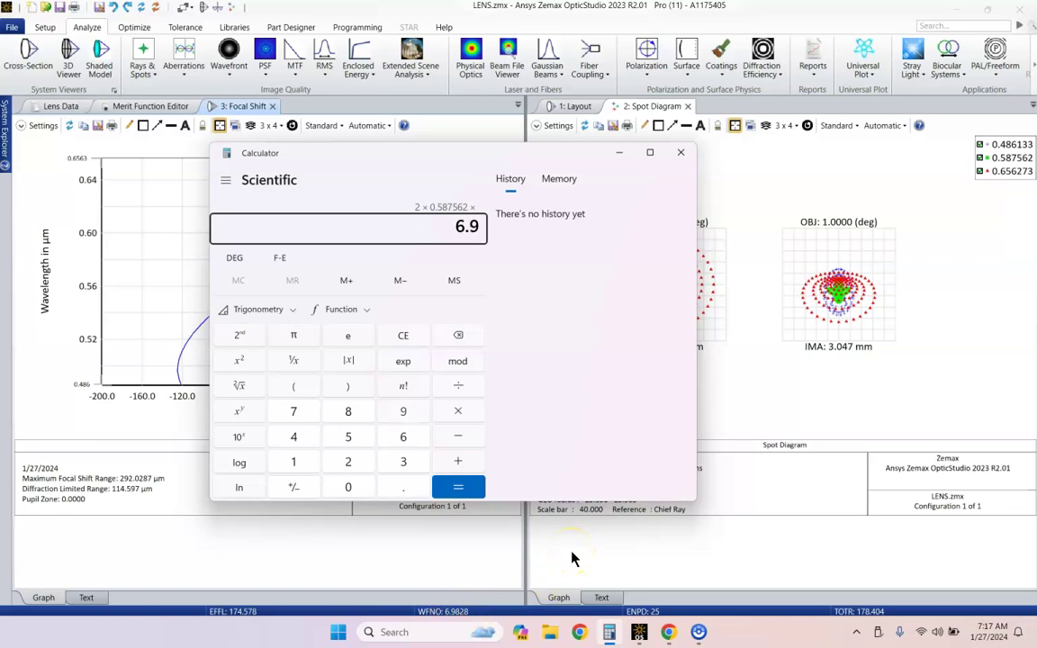
{"action": "type", "text": "8 ^ 2"}
{"action": "key", "text": "Return"}
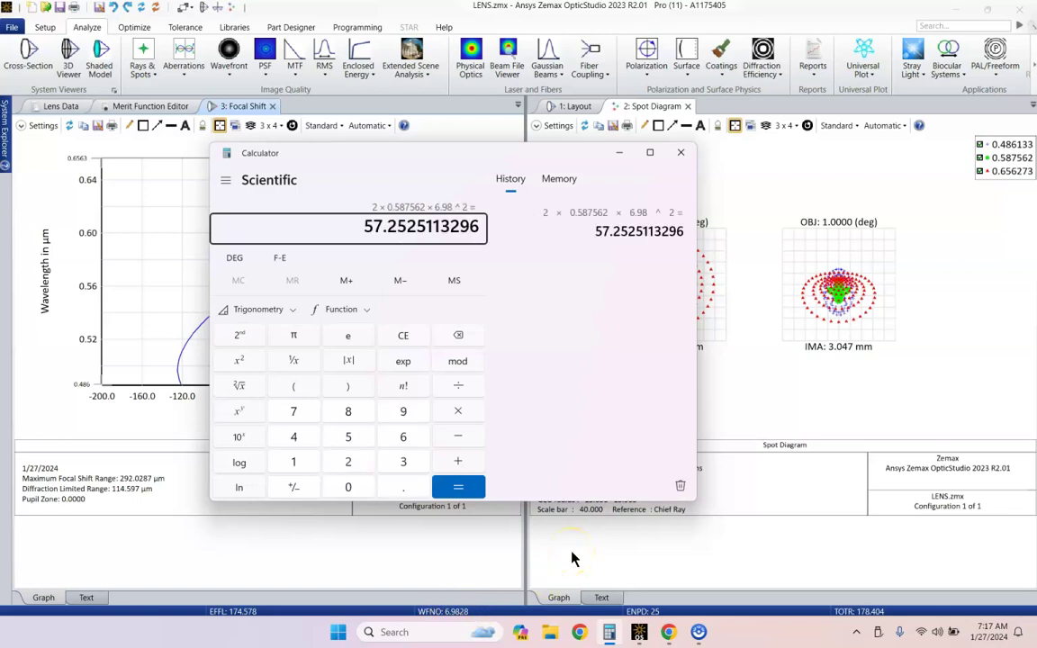
Double the result to 114.505 and bring OpticStudio's focal shift plot back to the front
{"action": "left_click_drag", "start_coordinate": [409, 167], "coordinate": [504, 117]}
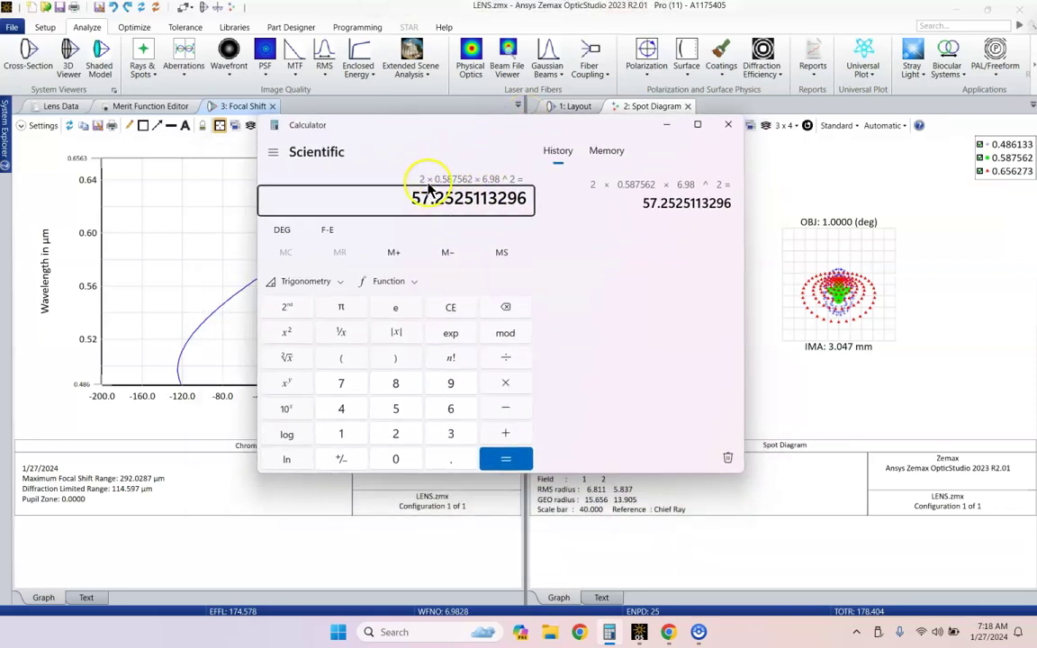
{"action": "left_click_drag", "start_coordinate": [507, 134], "coordinate": [490, 133]}
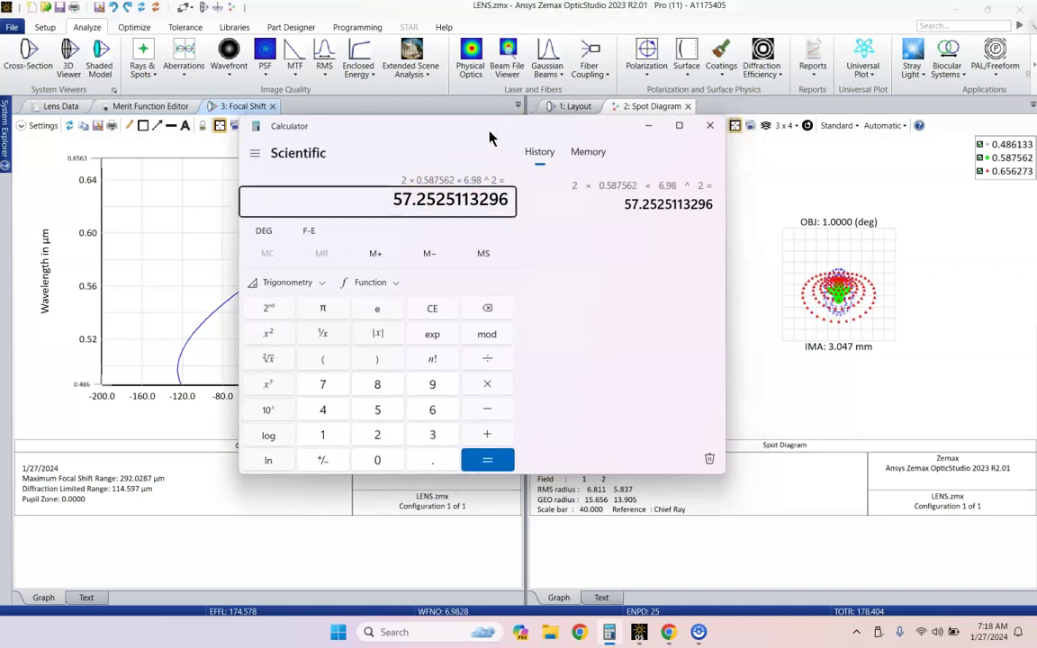
{"action": "type", "text": "2"}
{"action": "key", "text": "Return"}
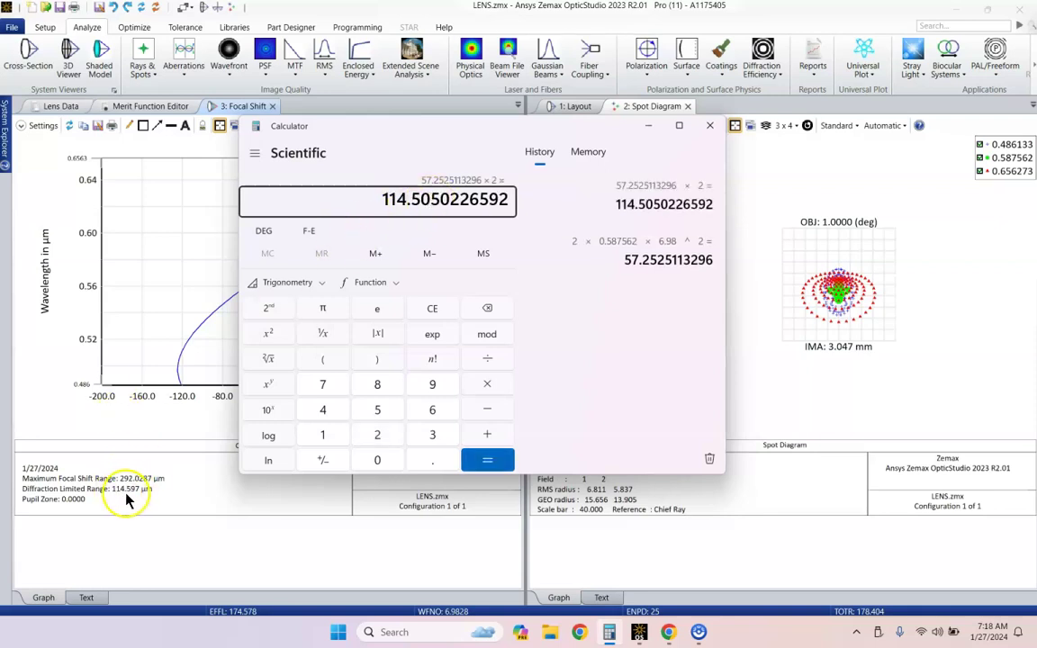
{"action": "left_click", "coordinate": [146, 527]}
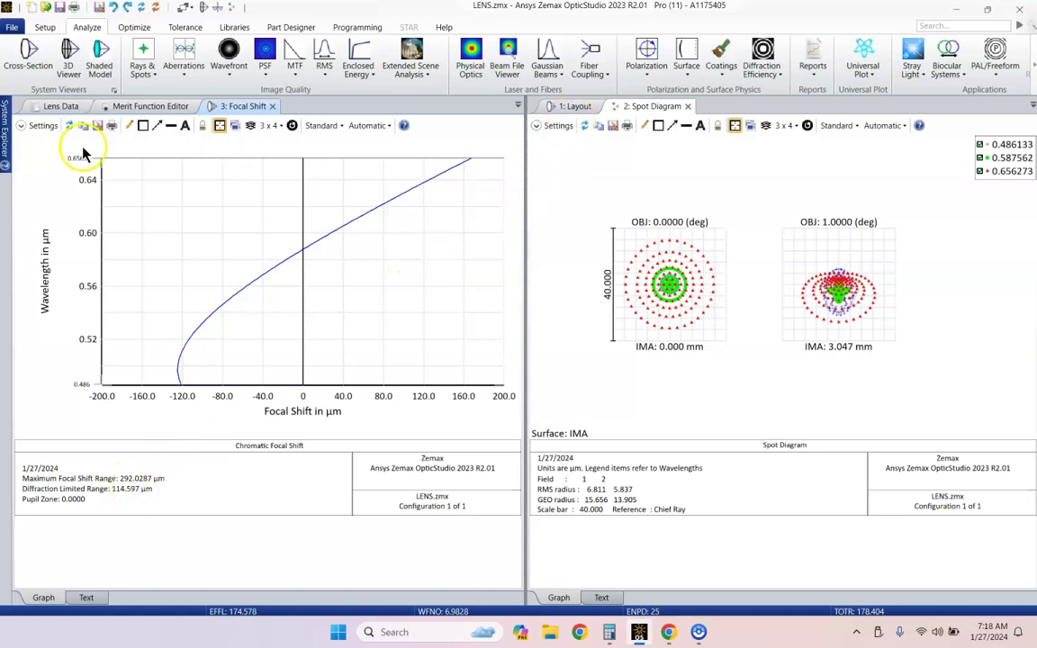
Review the radii of surfaces 2 and 3 in the Lens Data editor
{"action": "left_click", "coordinate": [60, 106]}
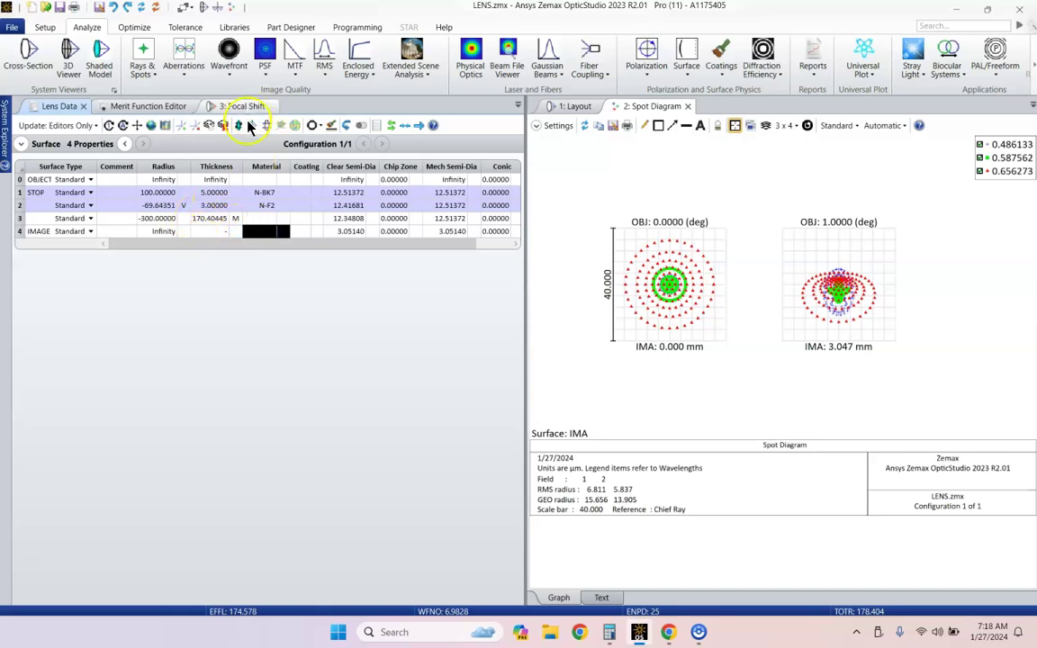
{"action": "left_click", "coordinate": [163, 221]}
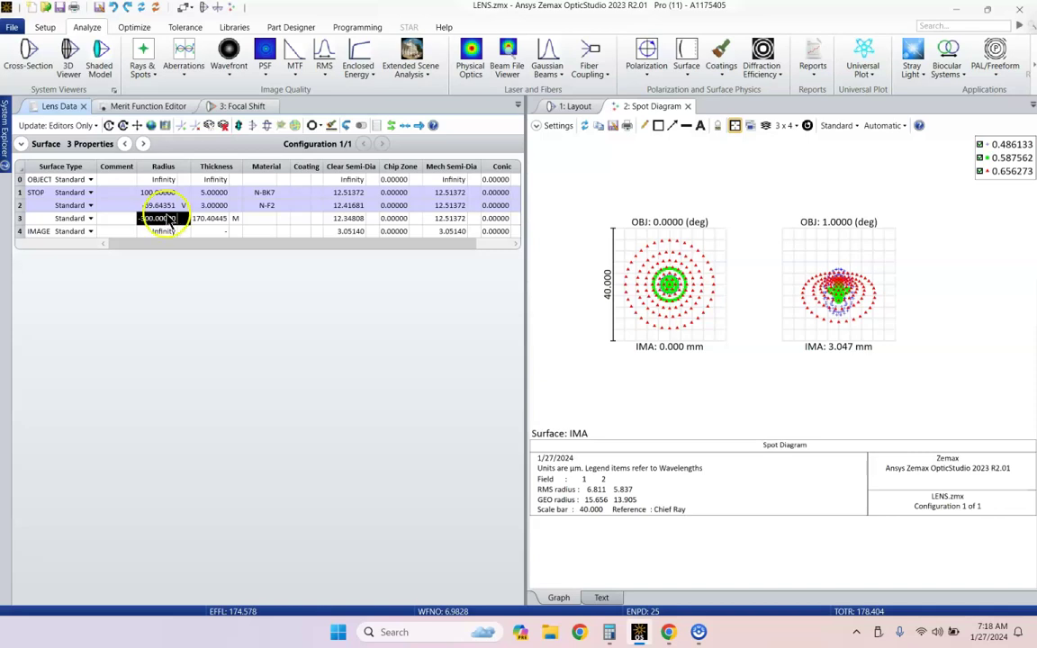
{"action": "left_click", "coordinate": [166, 206]}
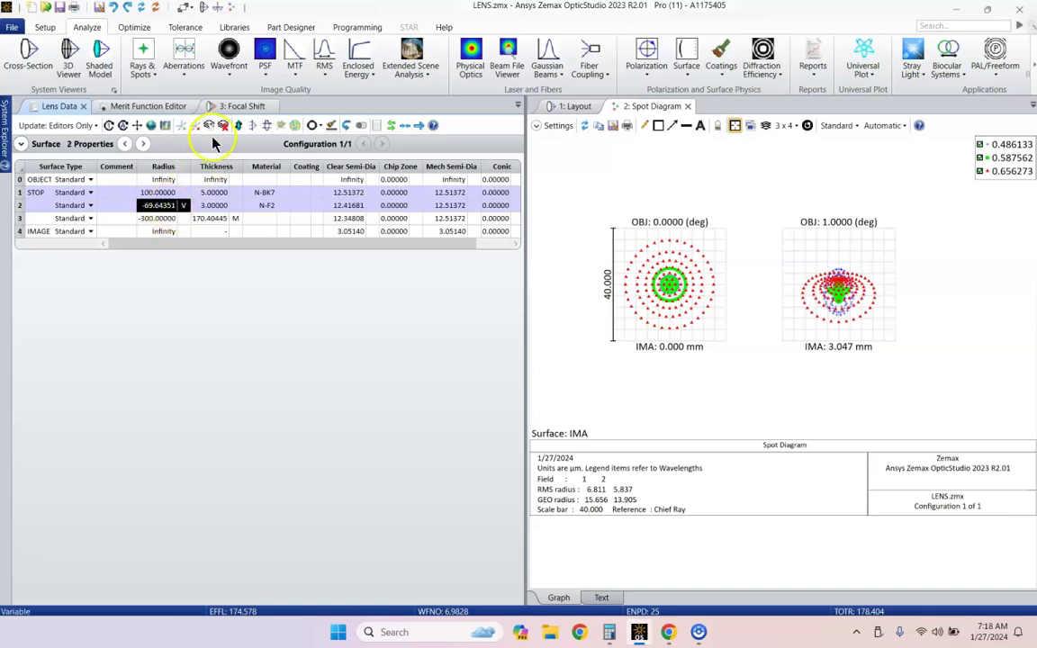
Insert a blank BLNK operand as row 1 of the Merit Function, above DMFS
{"action": "left_click", "coordinate": [144, 106]}
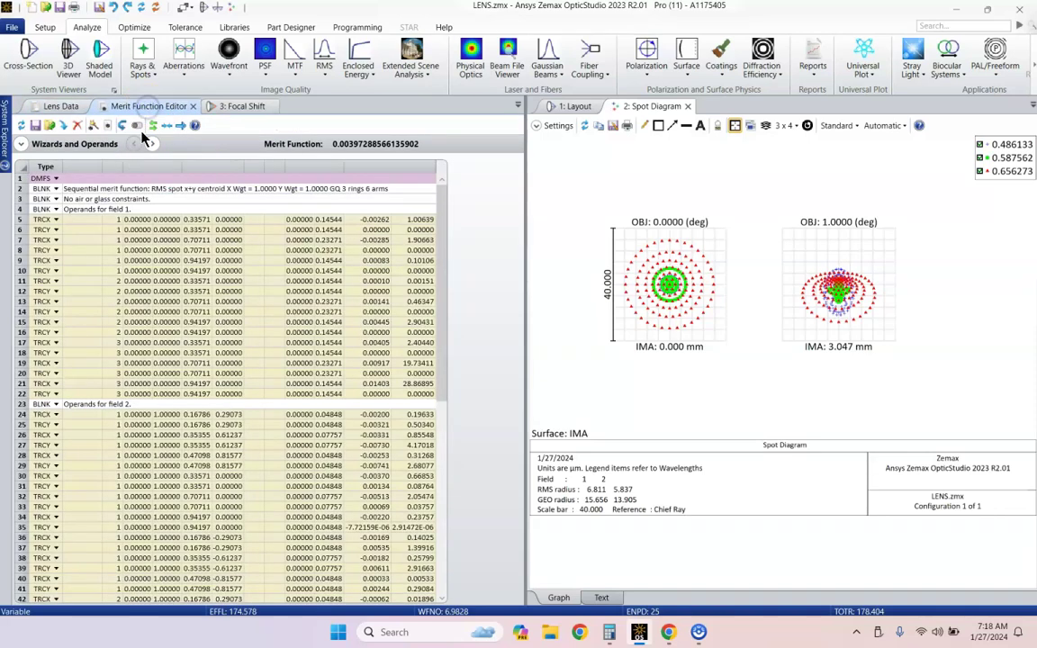
{"action": "left_click", "coordinate": [22, 179]}
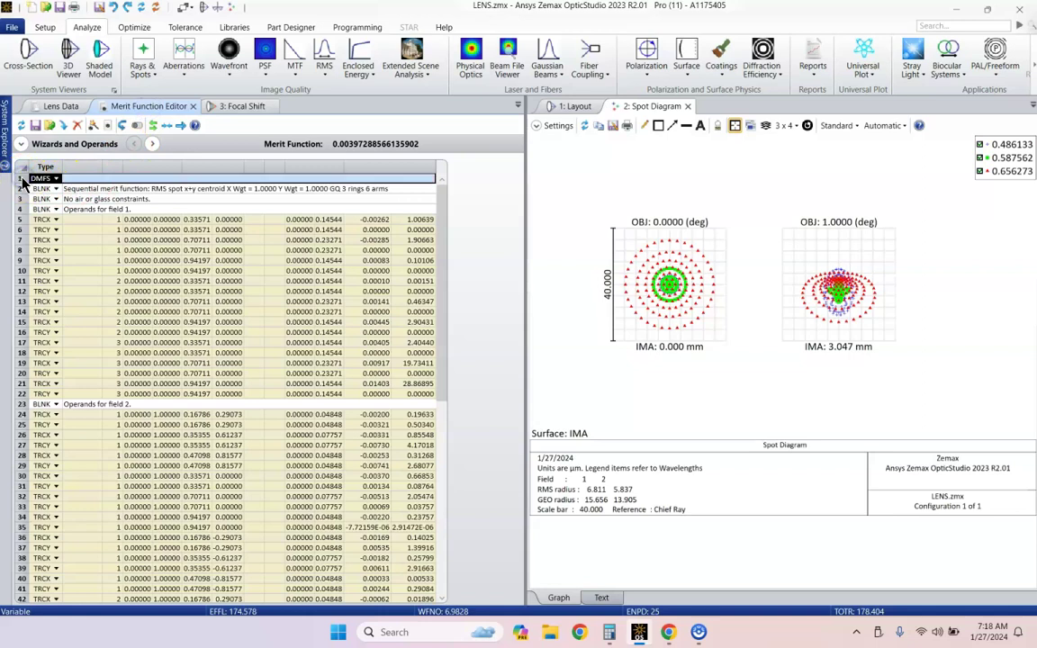
{"action": "left_click_drag", "start_coordinate": [443, 255], "coordinate": [430, 498]}
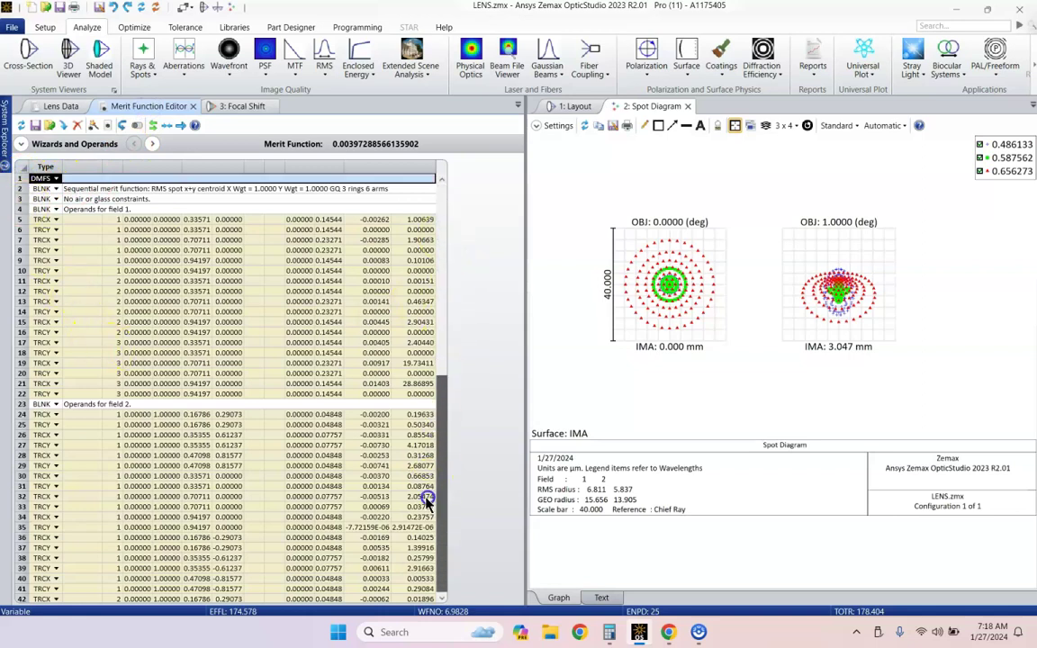
{"action": "left_click_drag", "start_coordinate": [439, 429], "coordinate": [455, 153]}
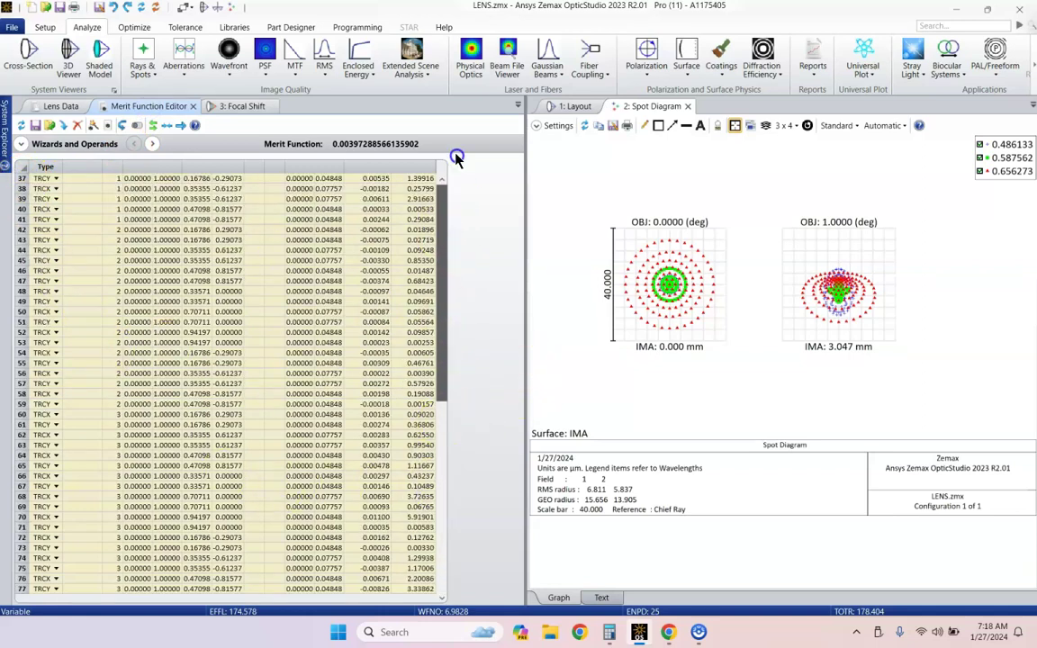
{"action": "left_click", "coordinate": [43, 218]}
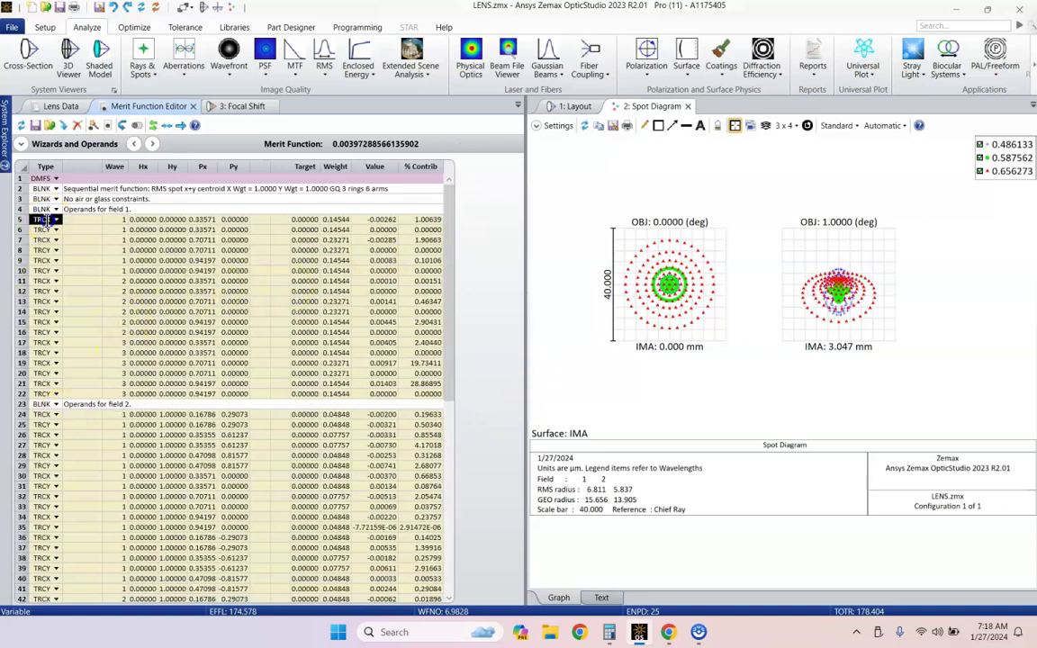
{"action": "key", "text": "Down"}
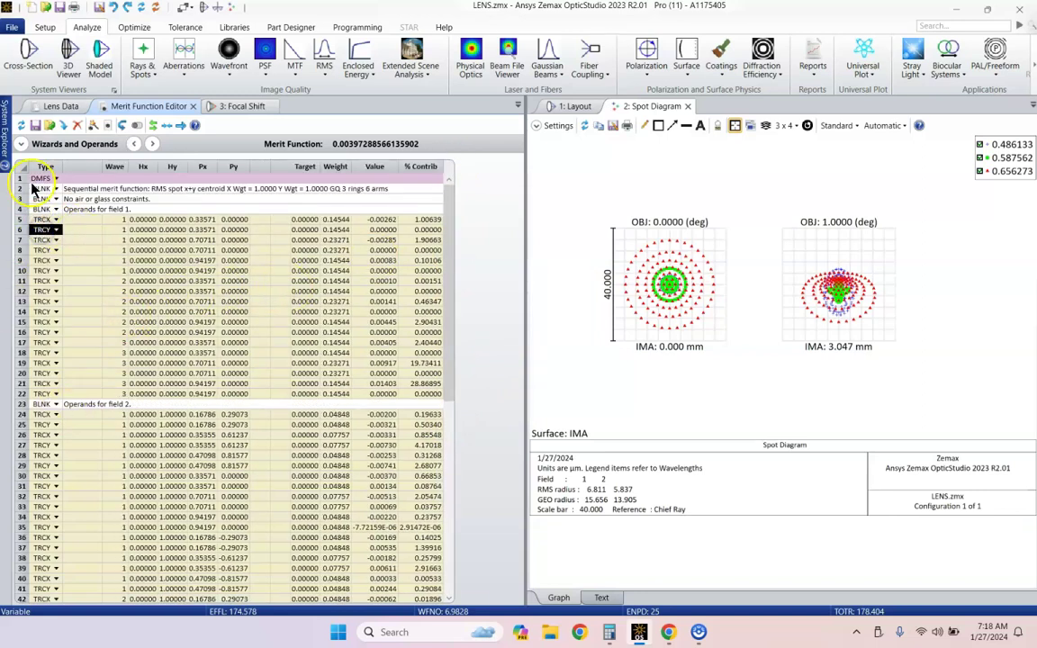
{"action": "left_click", "coordinate": [27, 179]}
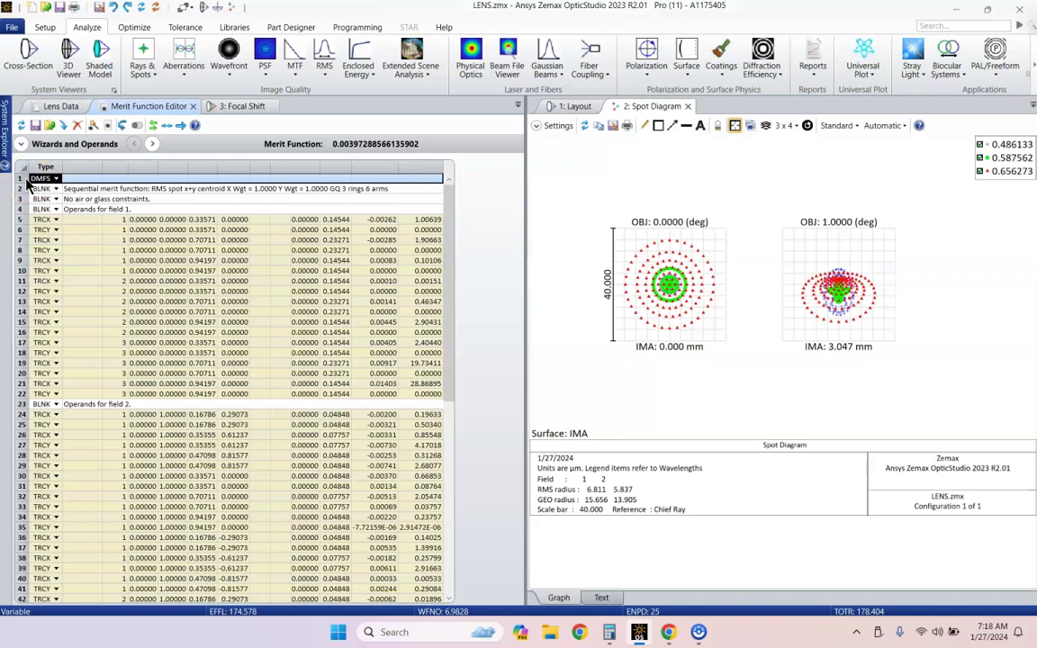
{"action": "key", "text": "Insert"}
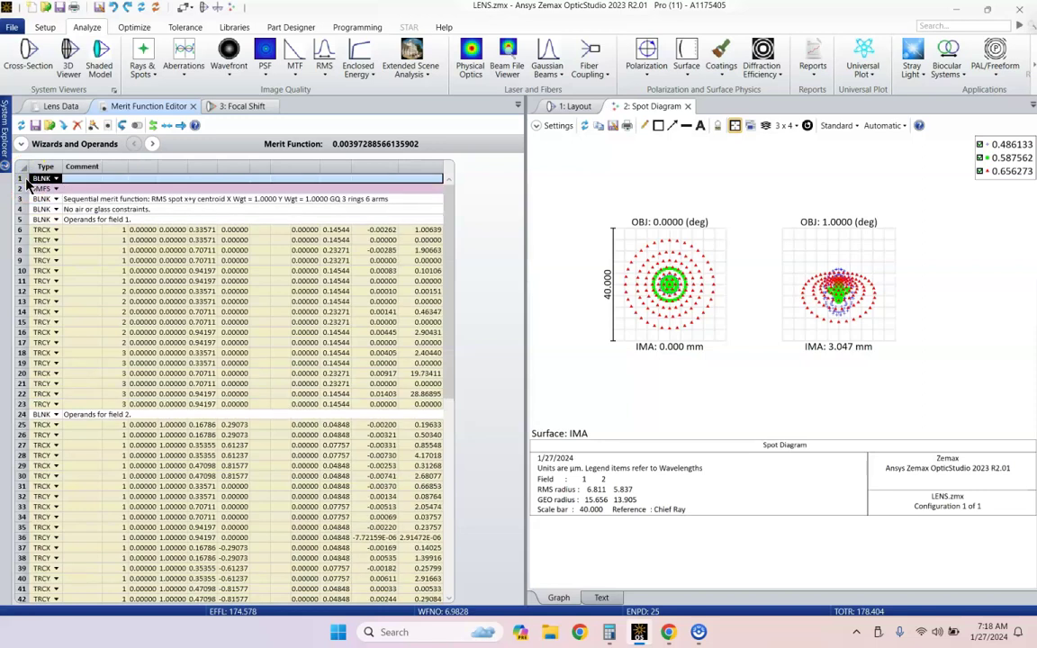
Set the merit function's row 1 operand type to EFFL
{"action": "right_click", "coordinate": [29, 180]}
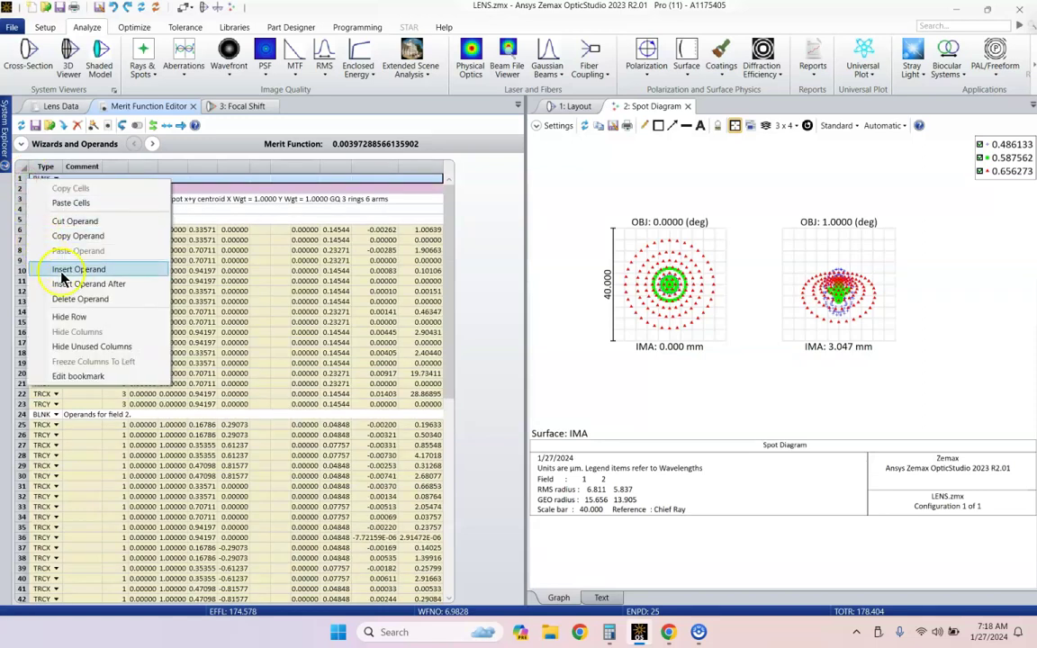
{"action": "left_click", "coordinate": [90, 270]}
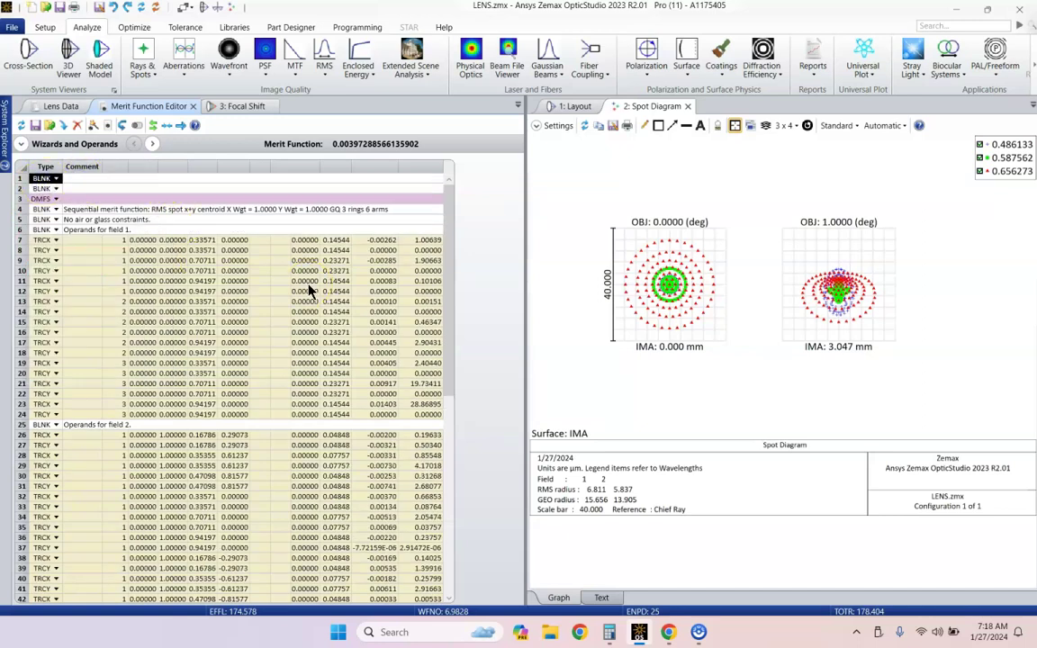
{"action": "type", "text": "eff"}
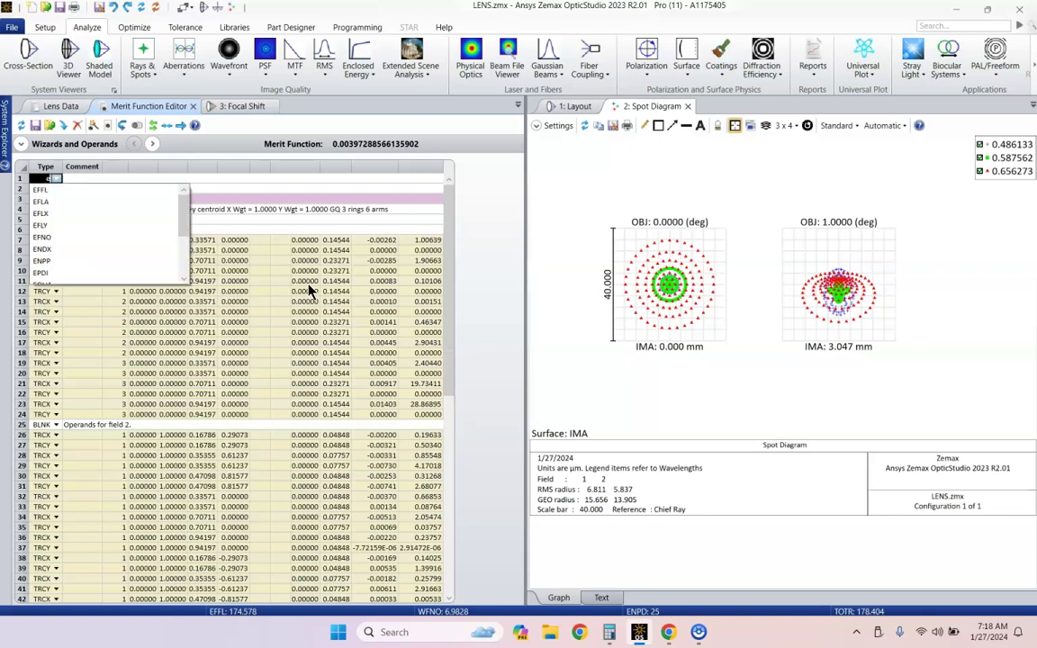
{"action": "key", "text": "BackSpace"}
{"action": "key", "text": "BackSpace"}
{"action": "key", "text": "BackSpace"}
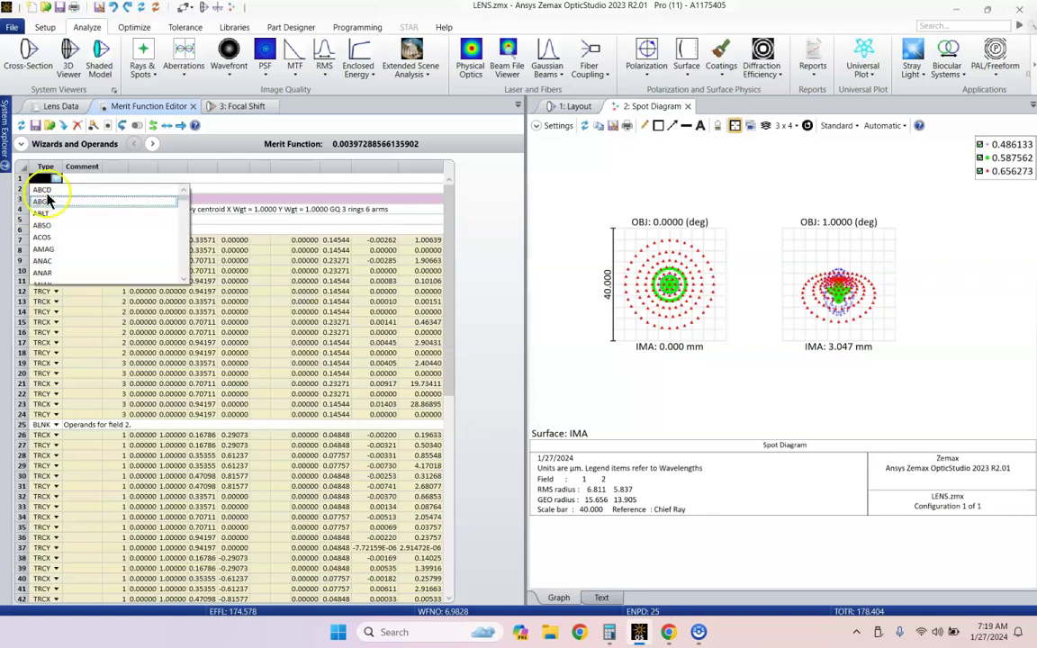
{"action": "scroll", "coordinate": [99, 230], "scroll_direction": "down", "scroll_amount": 3}
{"action": "scroll", "coordinate": [130, 242], "scroll_direction": "down", "scroll_amount": 20}
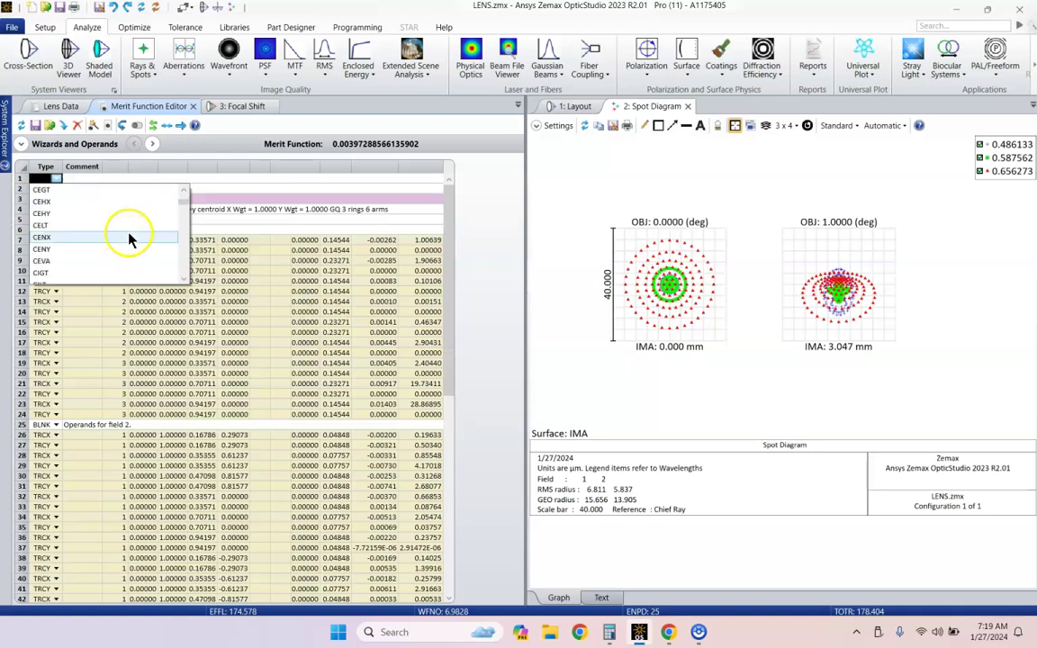
{"action": "scroll", "coordinate": [130, 254], "scroll_direction": "down", "scroll_amount": 10}
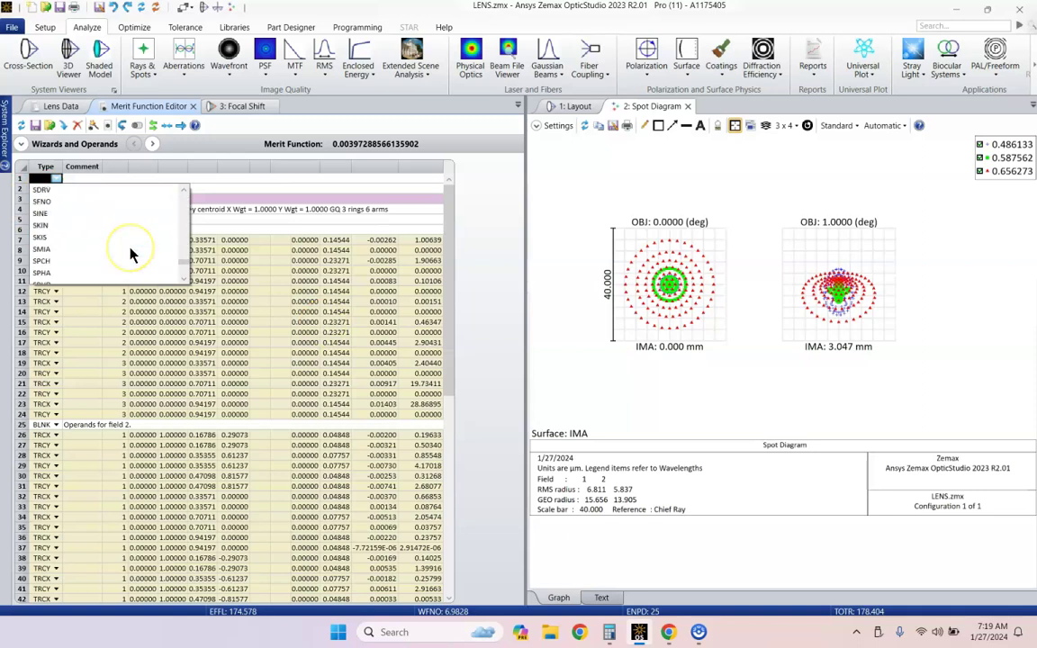
{"action": "scroll", "coordinate": [130, 259], "scroll_direction": "up", "scroll_amount": 20}
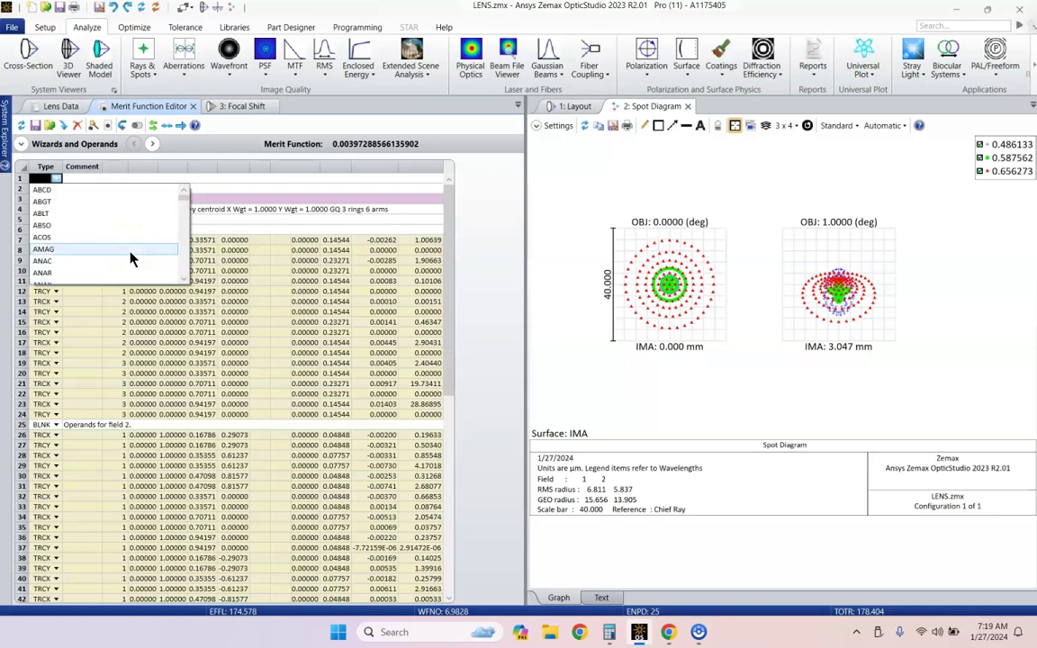
{"action": "left_click", "coordinate": [218, 179]}
{"action": "key", "text": "Home"}
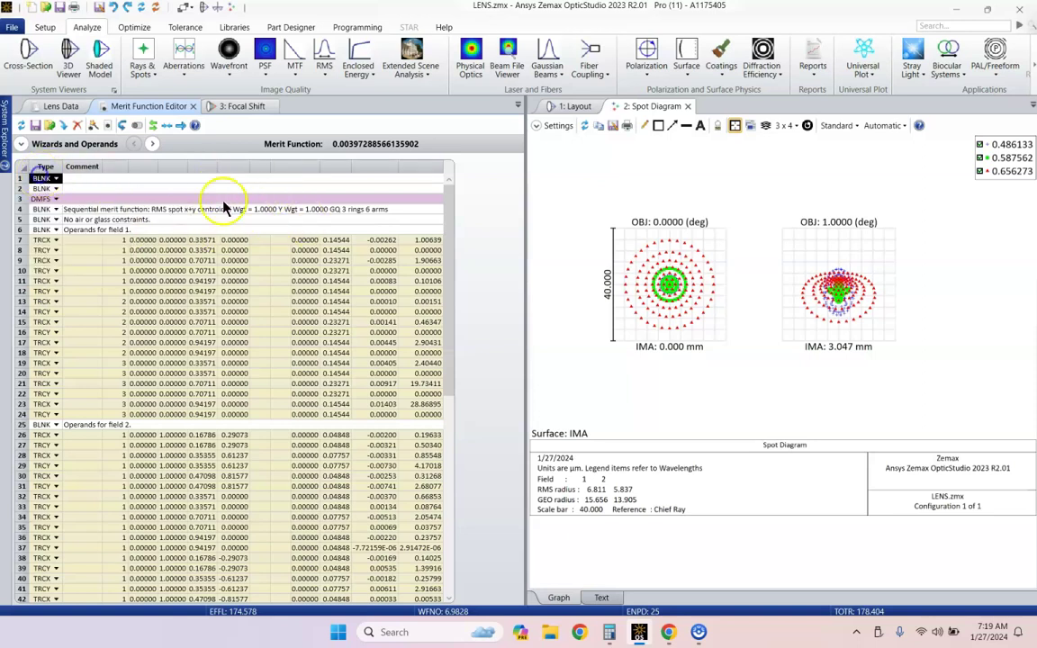
{"action": "type", "text": "eff"}
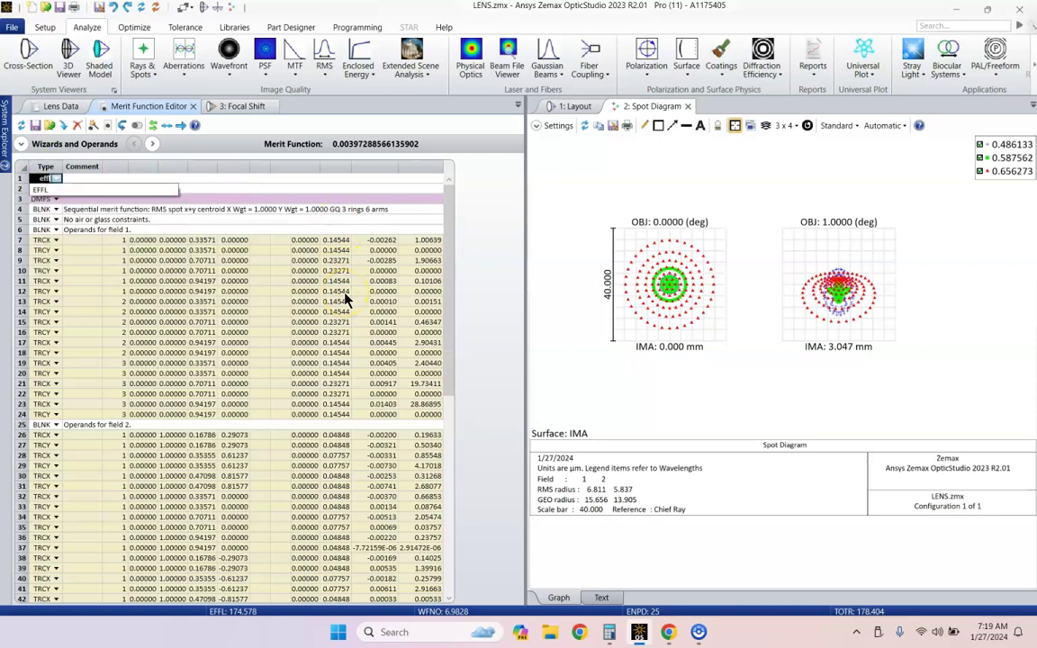
{"action": "key", "text": "Return"}
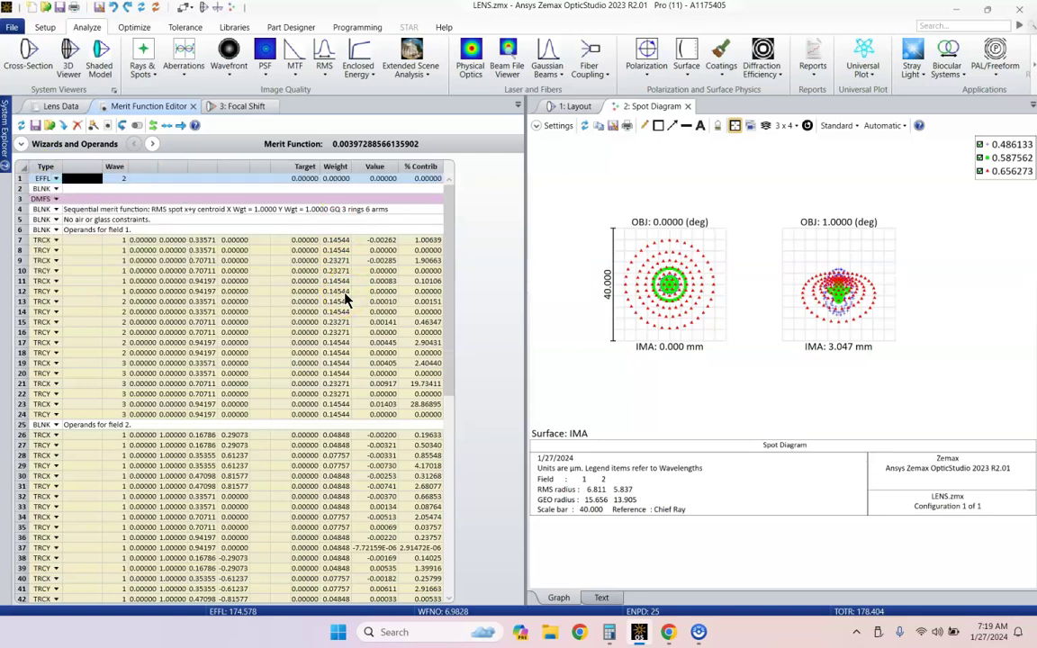
Give EFFL target 175 and weight 1, updating the merit value to 0.15636
{"action": "key", "text": "Tab"}
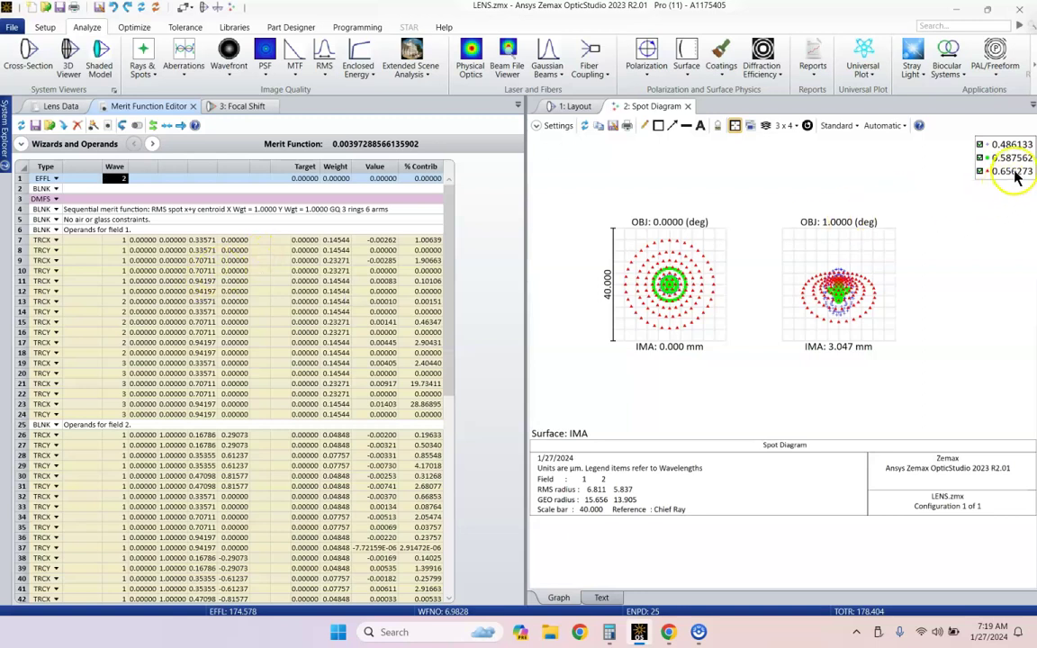
{"action": "left_click", "coordinate": [305, 178]}
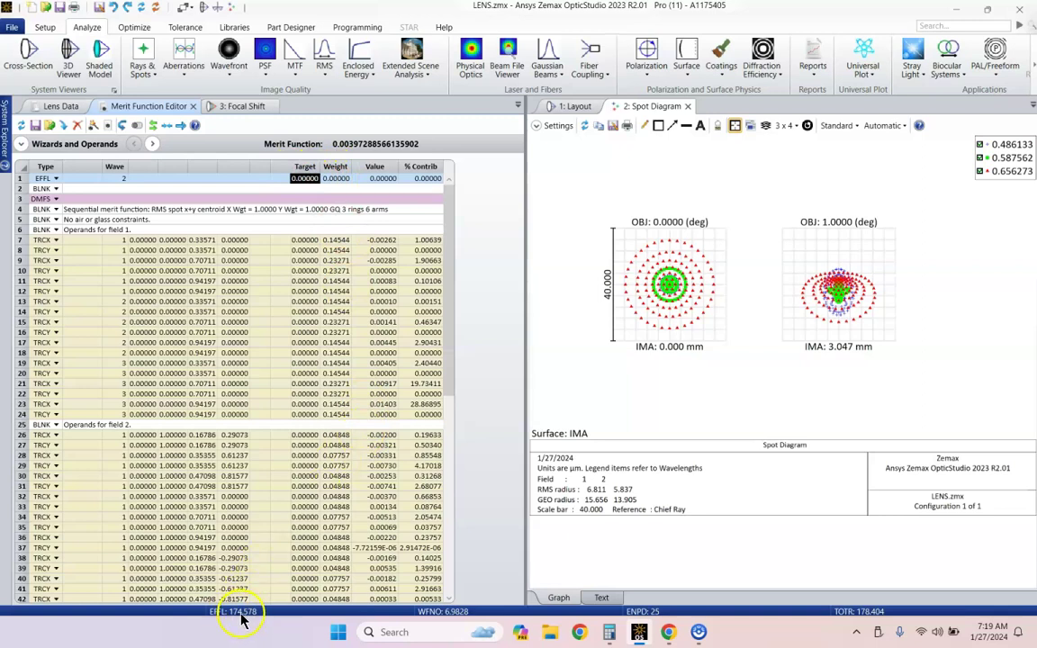
{"action": "key", "text": "Tab"}
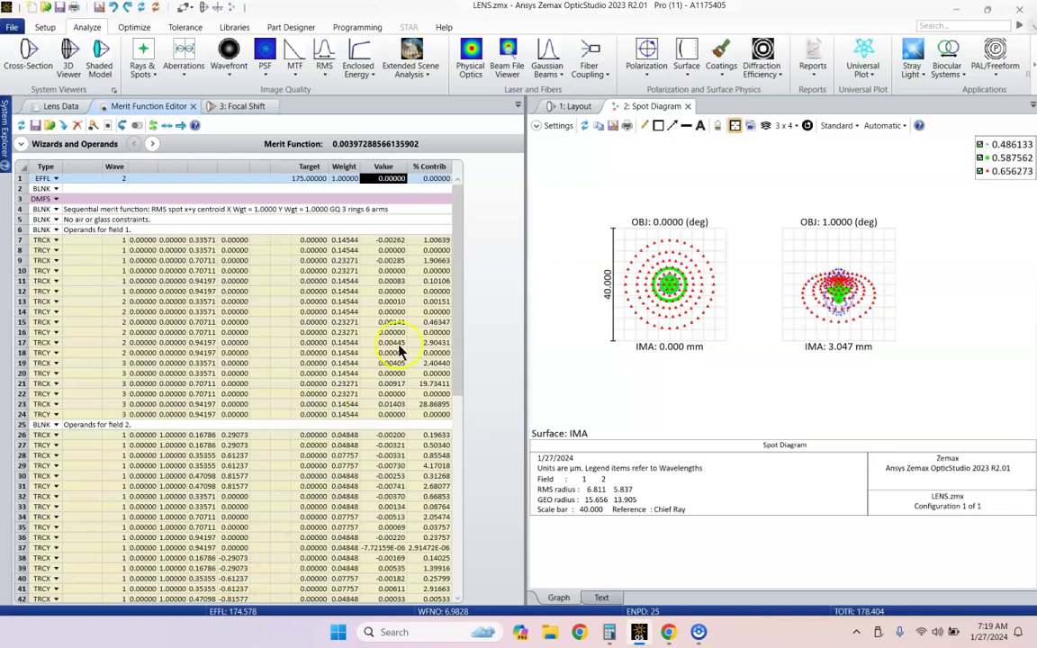
{"action": "left_click", "coordinate": [346, 178]}
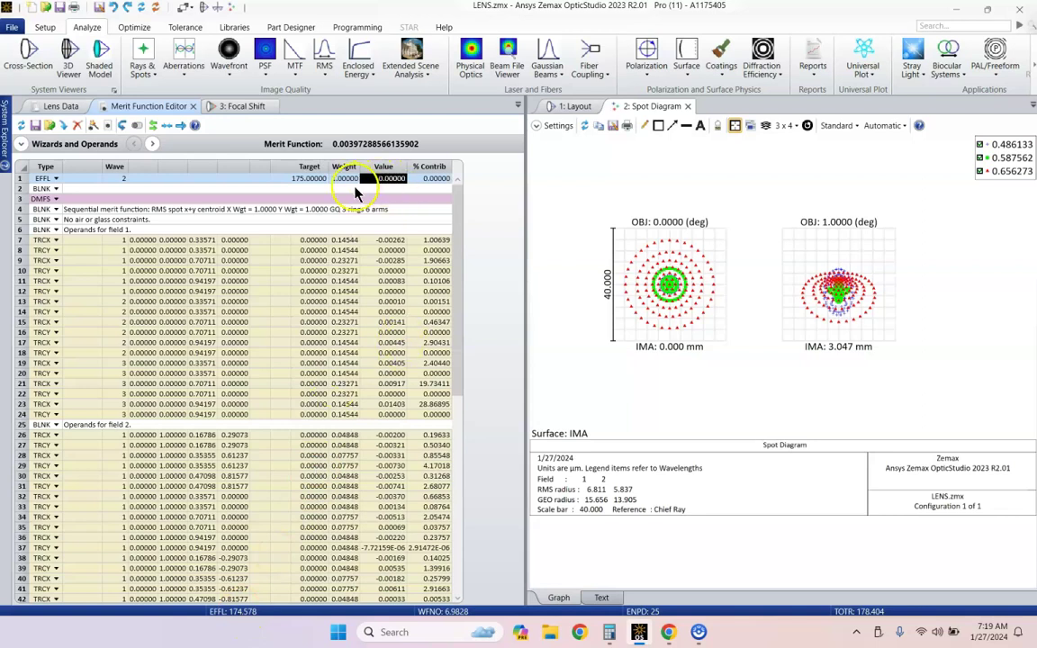
{"action": "left_click", "coordinate": [21, 125]}
{"action": "left_click", "coordinate": [431, 179]}
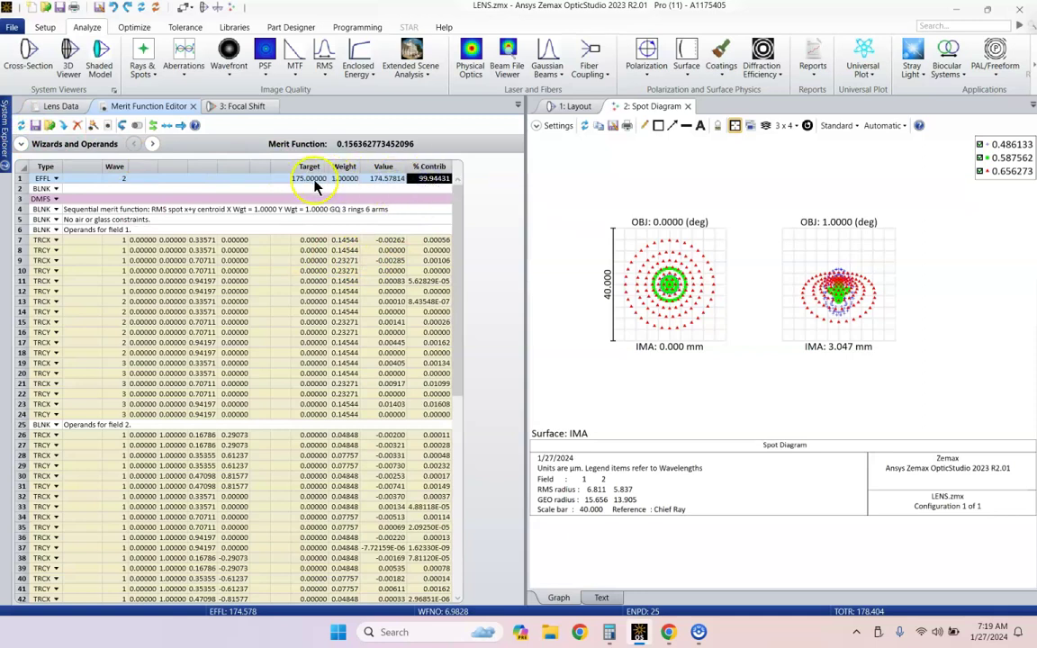
Select the radius cells of surfaces 1 and 3 in the Lens Data editor
{"action": "left_click", "coordinate": [58, 106]}
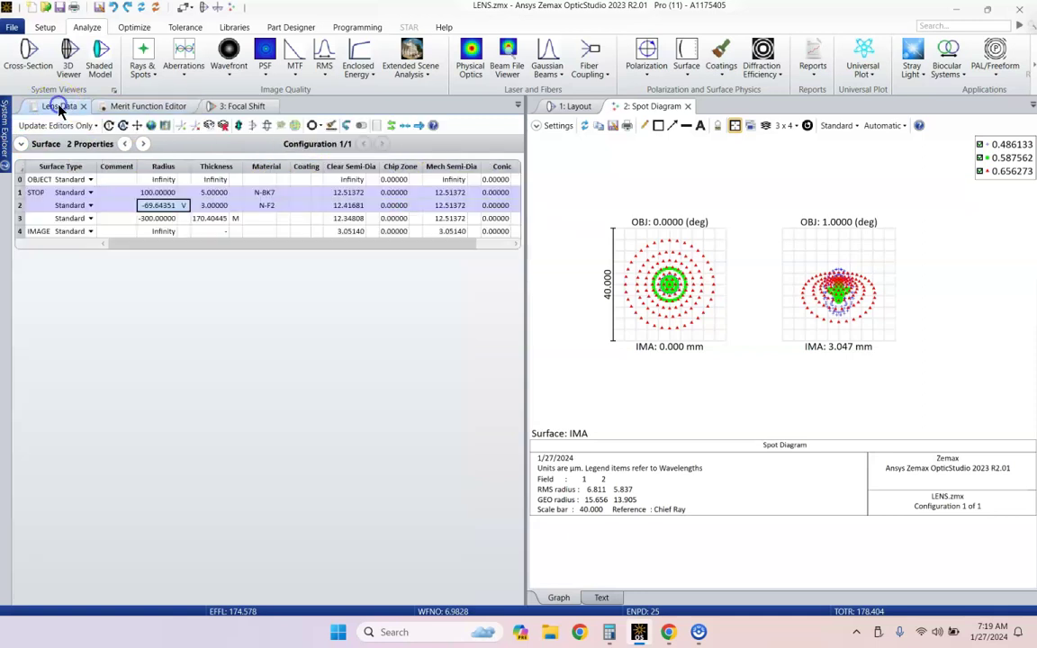
{"action": "left_click", "coordinate": [165, 194]}
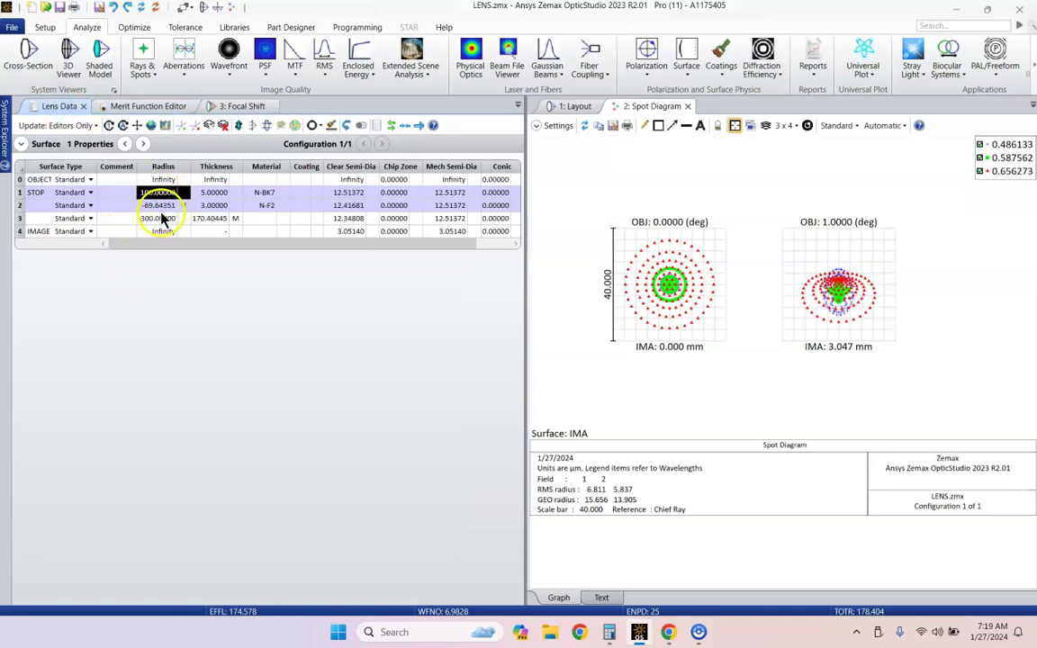
{"action": "left_click", "coordinate": [163, 217]}
{"action": "left_click", "coordinate": [164, 194]}
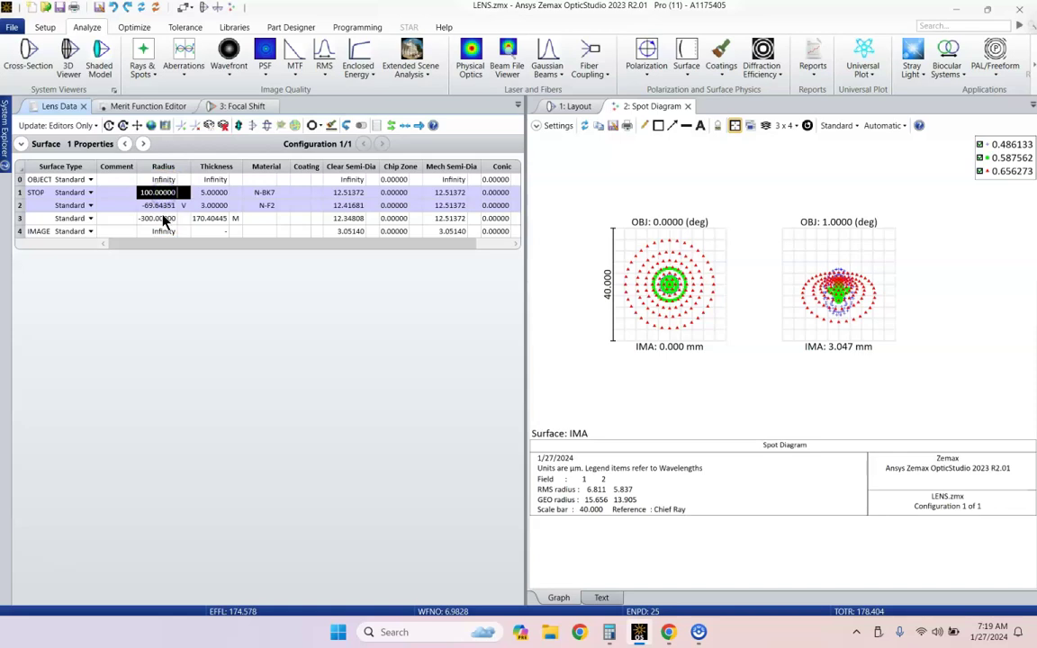
{"action": "left_click", "coordinate": [164, 219]}
{"action": "left_click", "coordinate": [164, 193]}
{"action": "left_click", "coordinate": [166, 219]}
Set the surface 1 and 3 radius solves to Variable and show the Layout
{"action": "left_click", "coordinate": [162, 192]}
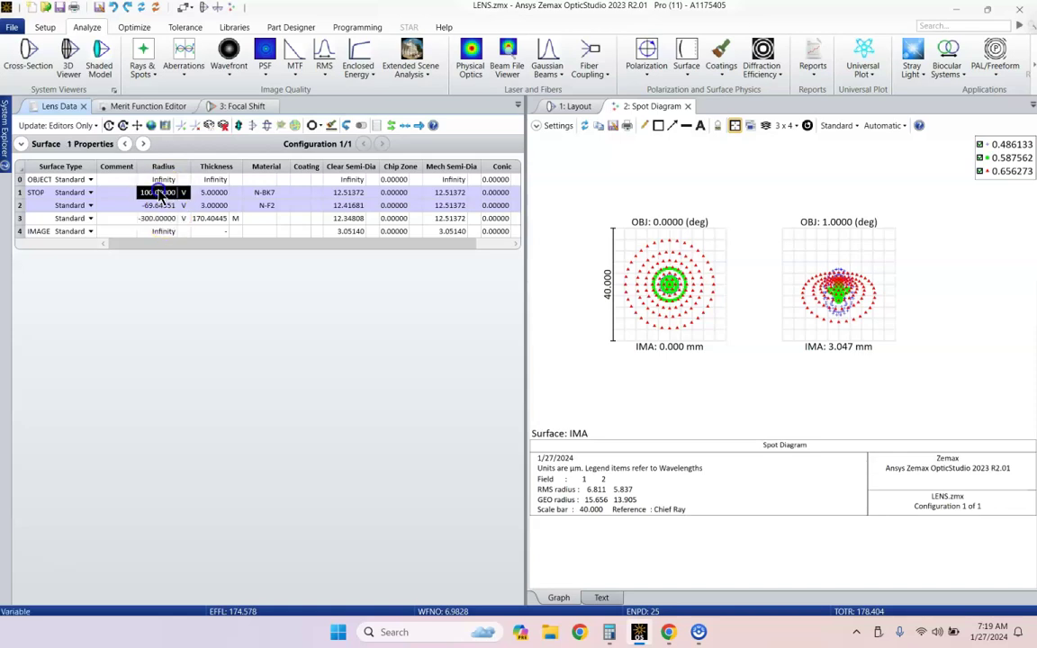
{"action": "left_click", "coordinate": [182, 193]}
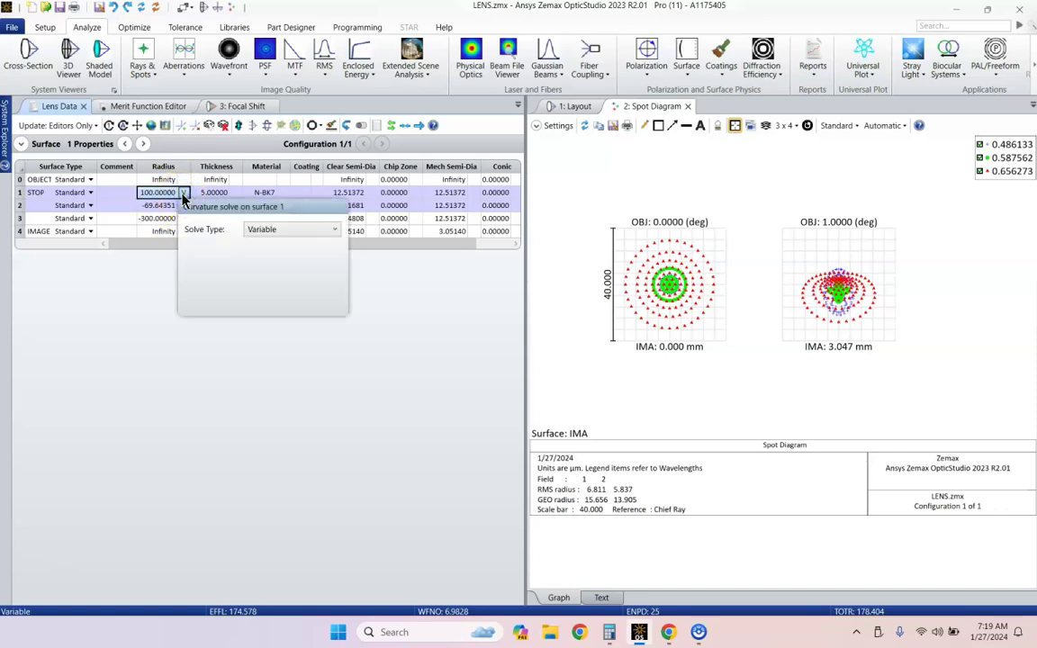
{"action": "left_click", "coordinate": [262, 230]}
{"action": "left_click", "coordinate": [273, 241]}
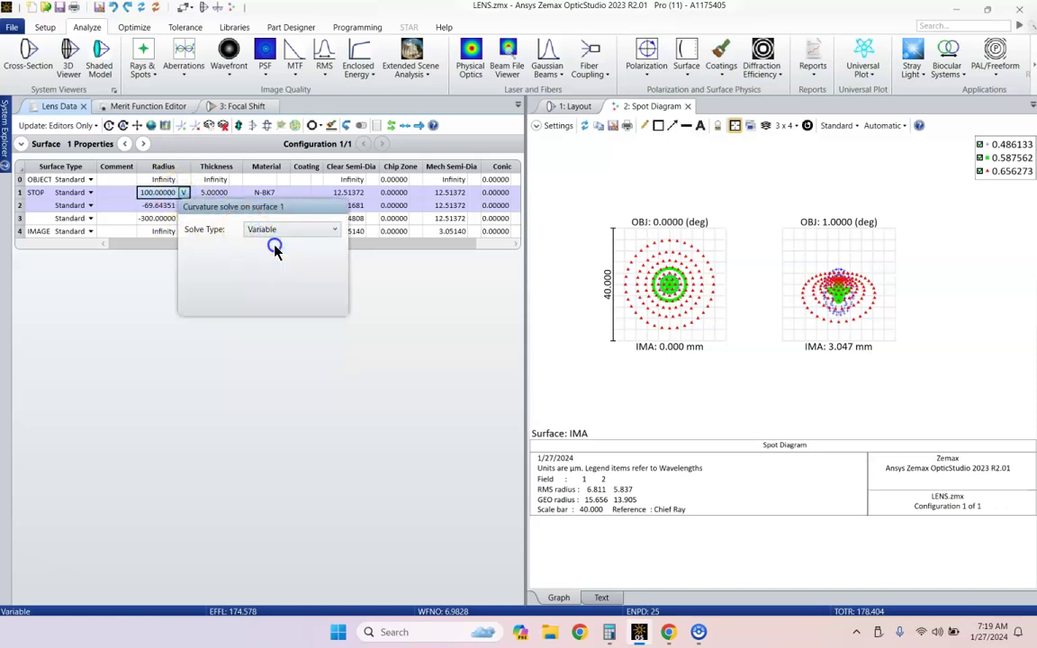
{"action": "left_click", "coordinate": [185, 195]}
{"action": "left_click", "coordinate": [257, 229]}
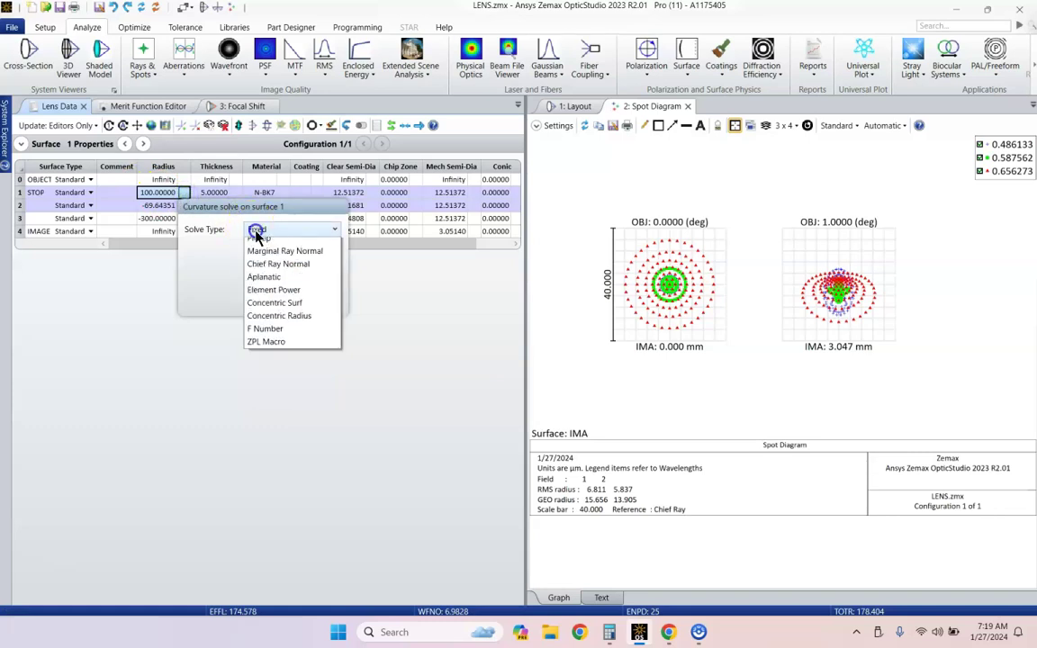
{"action": "left_click", "coordinate": [279, 257]}
{"action": "left_click", "coordinate": [220, 197]}
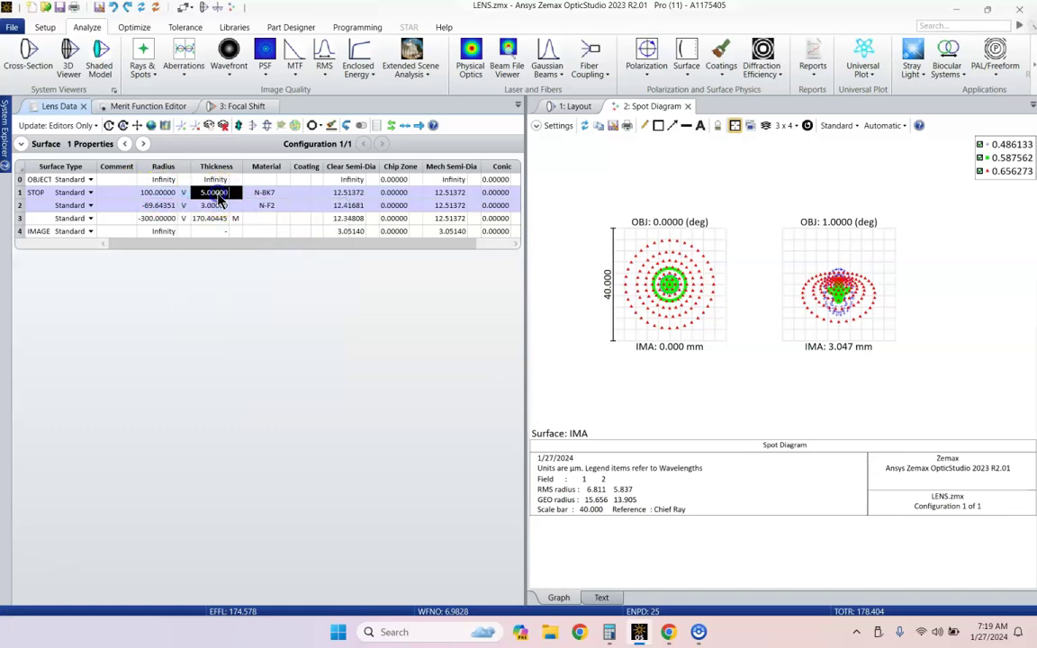
{"action": "left_click", "coordinate": [569, 106]}
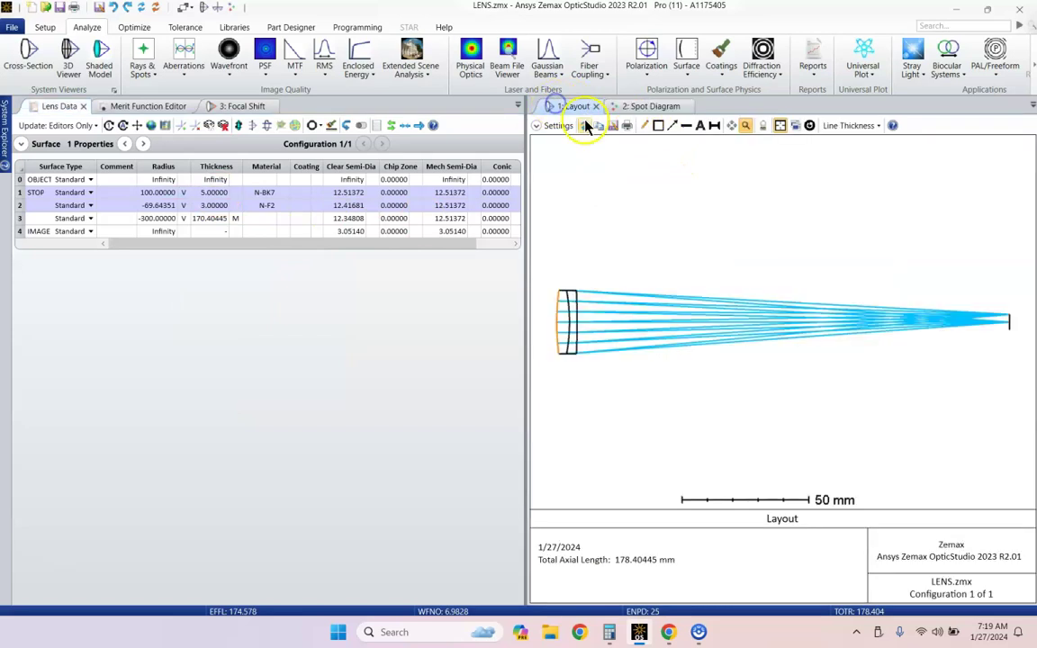
Rerun local optimization so the doublet reaches EFFL 175
{"action": "left_click", "coordinate": [635, 106]}
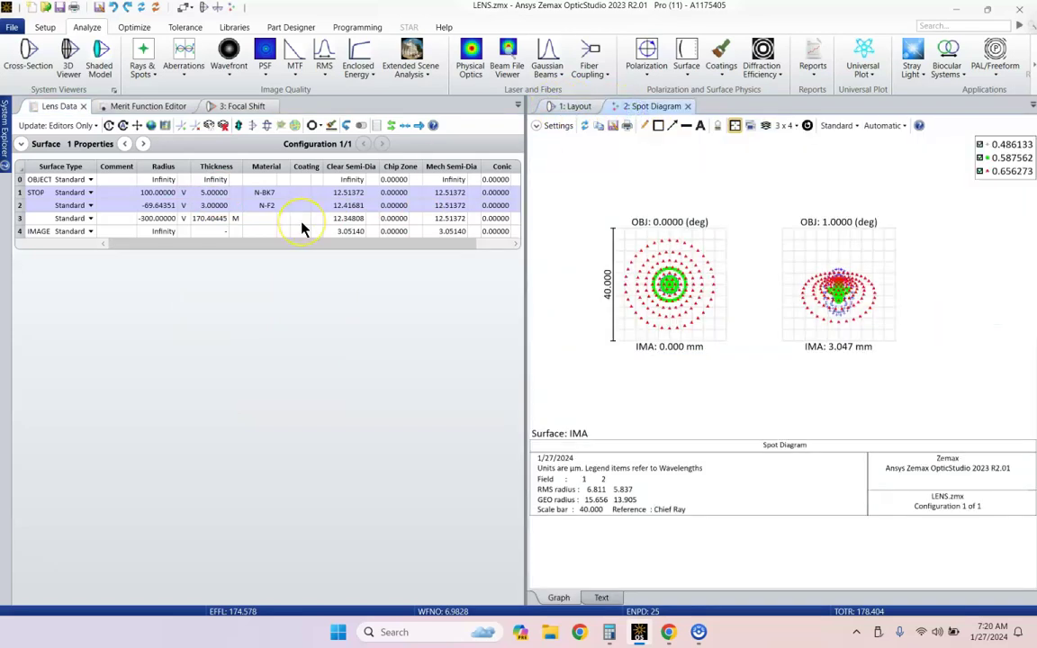
{"action": "key", "text": "ctrl+f"}
{"action": "key", "text": "Return"}
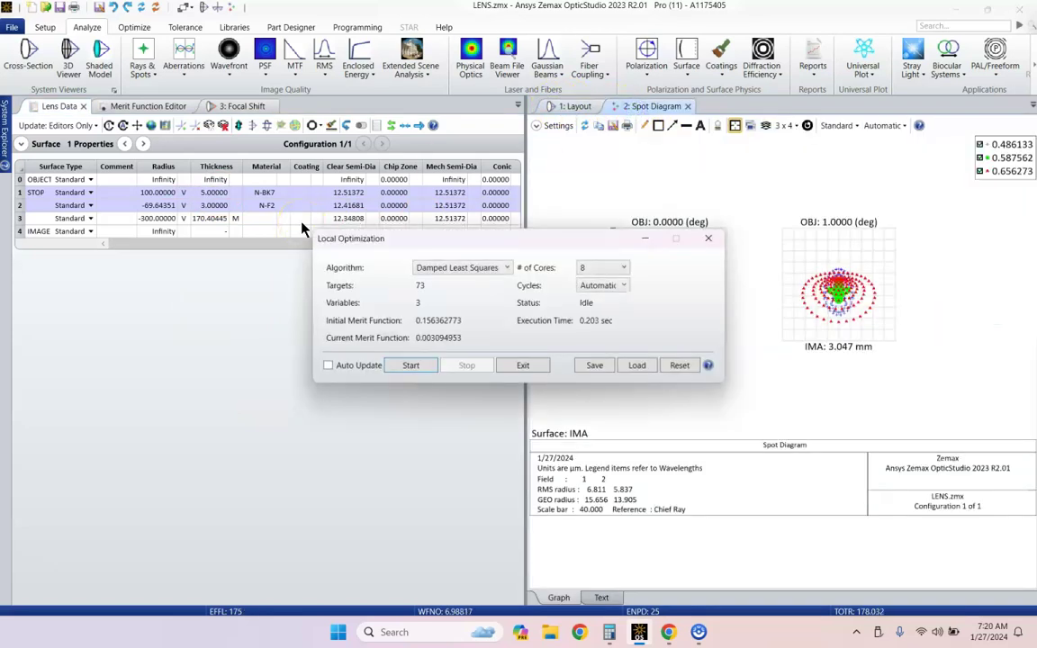
{"action": "left_click", "coordinate": [585, 126]}
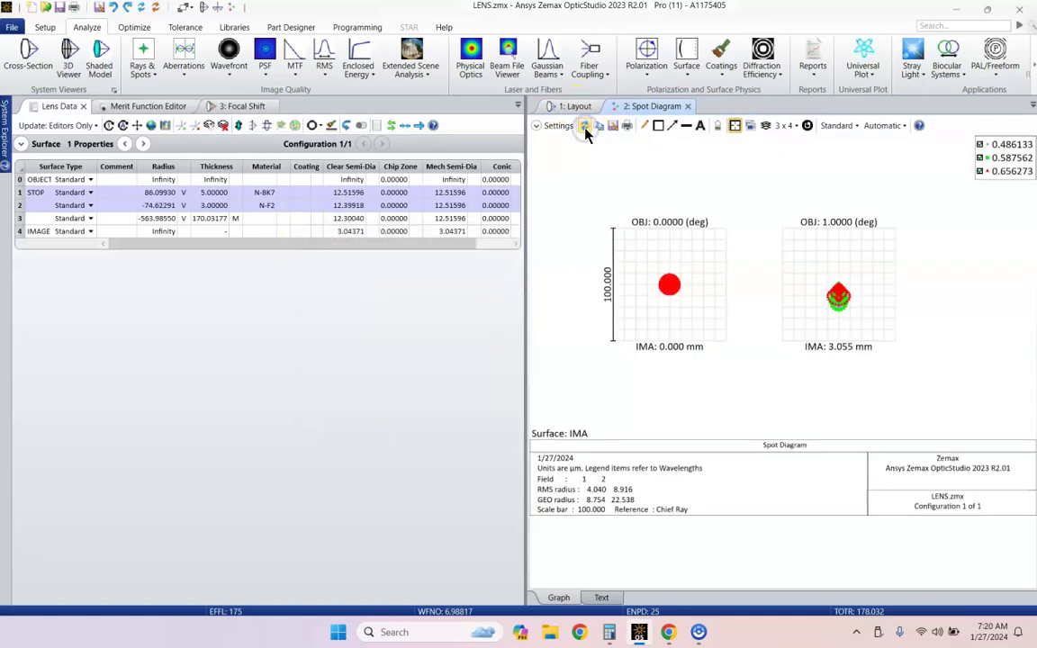
Set the Spot Diagram scale to 40 and restore the two-field view (RMS 4.040, 8.916 µm)
{"action": "double_click", "coordinate": [669, 285]}
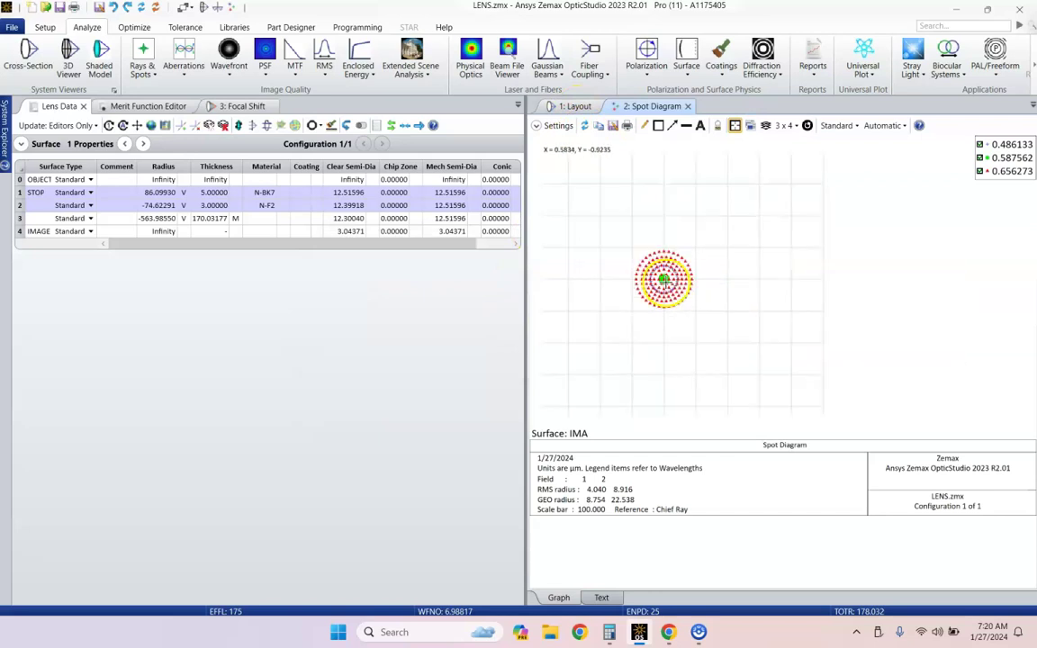
{"action": "left_click", "coordinate": [807, 125]}
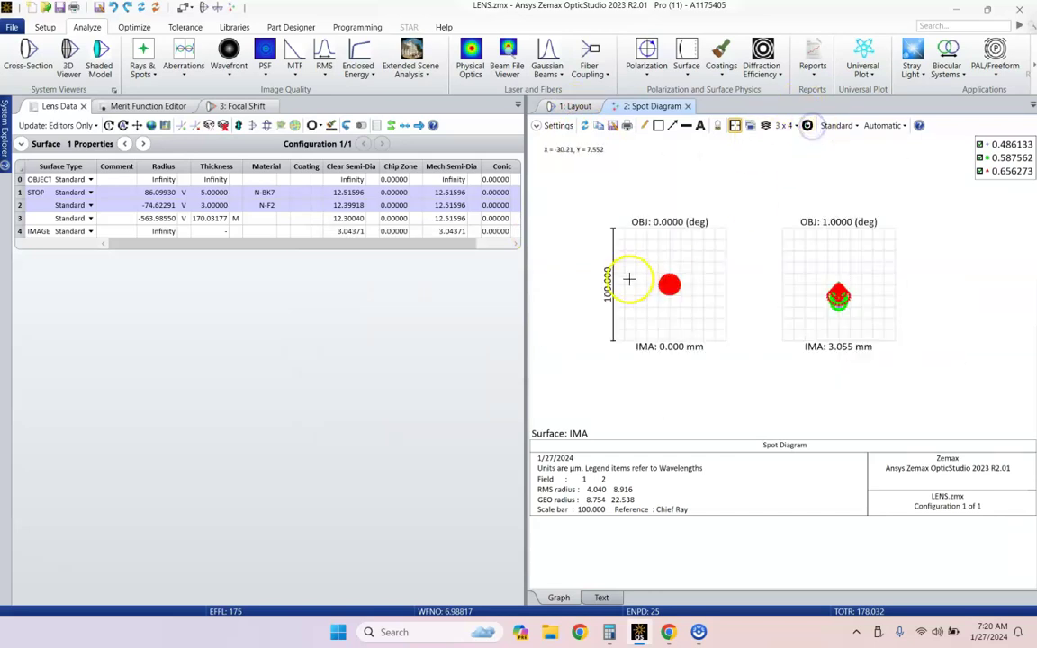
{"action": "left_click", "coordinate": [551, 126]}
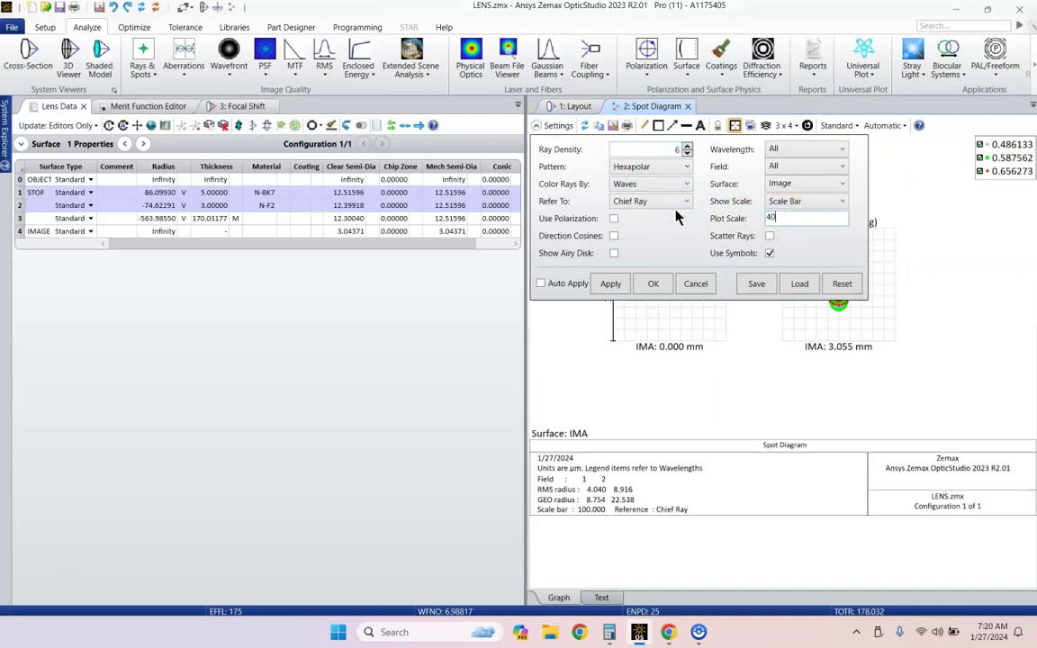
{"action": "left_click", "coordinate": [652, 284]}
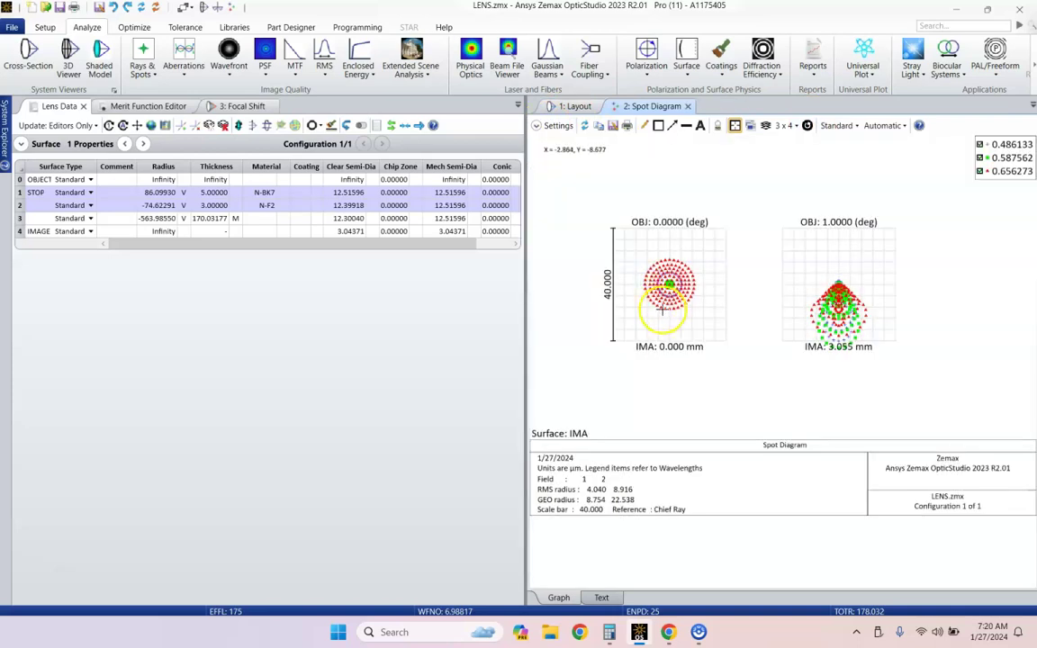
{"action": "left_click", "coordinate": [668, 285]}
{"action": "scroll", "coordinate": [669, 286], "scroll_direction": "up", "scroll_amount": 5}
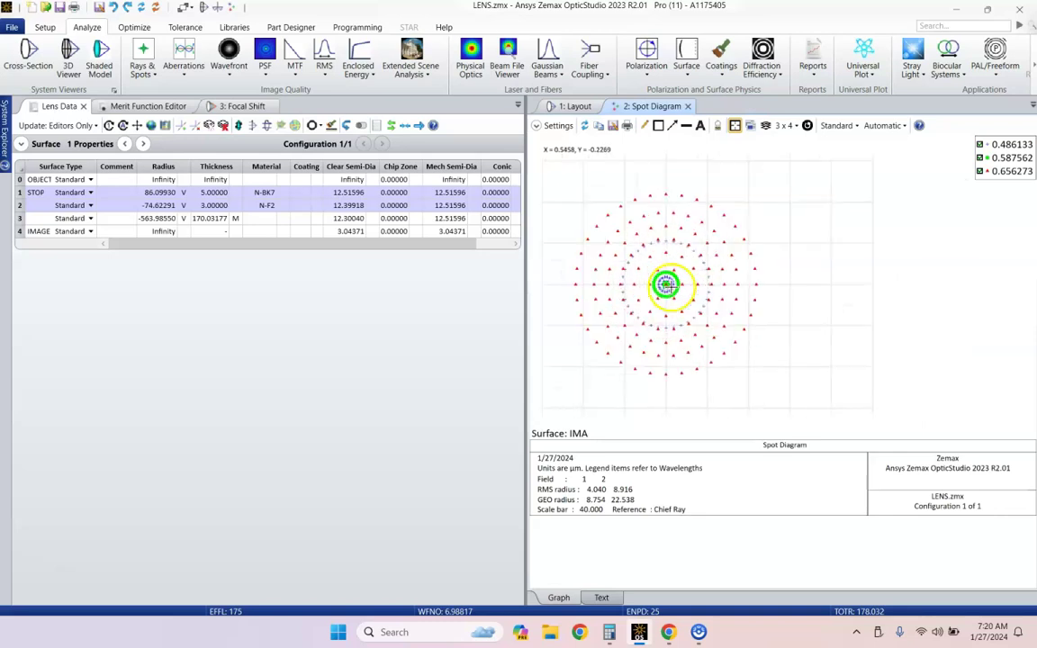
{"action": "left_click", "coordinate": [808, 125]}
Update the Focal Shift plot, now showing a 198.4317 µm maximum focal shift range
{"action": "left_click", "coordinate": [235, 107]}
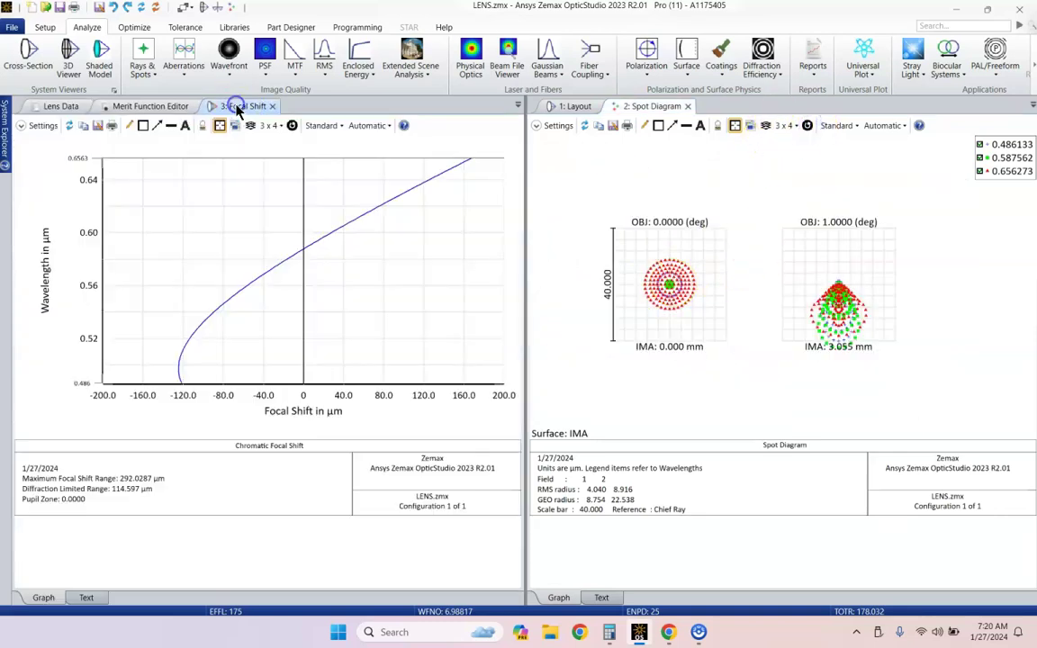
{"action": "left_click", "coordinate": [69, 125]}
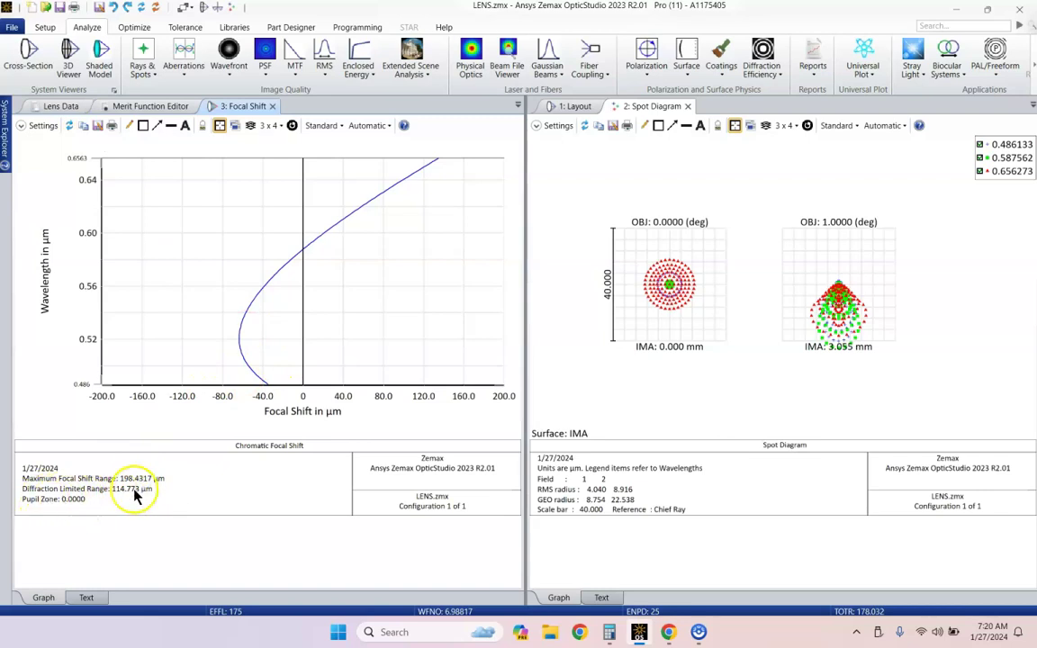
Give the N-BK7 and N-F2 materials on surfaces 1 and 2 Substitute glass solves
{"action": "left_click", "coordinate": [65, 107]}
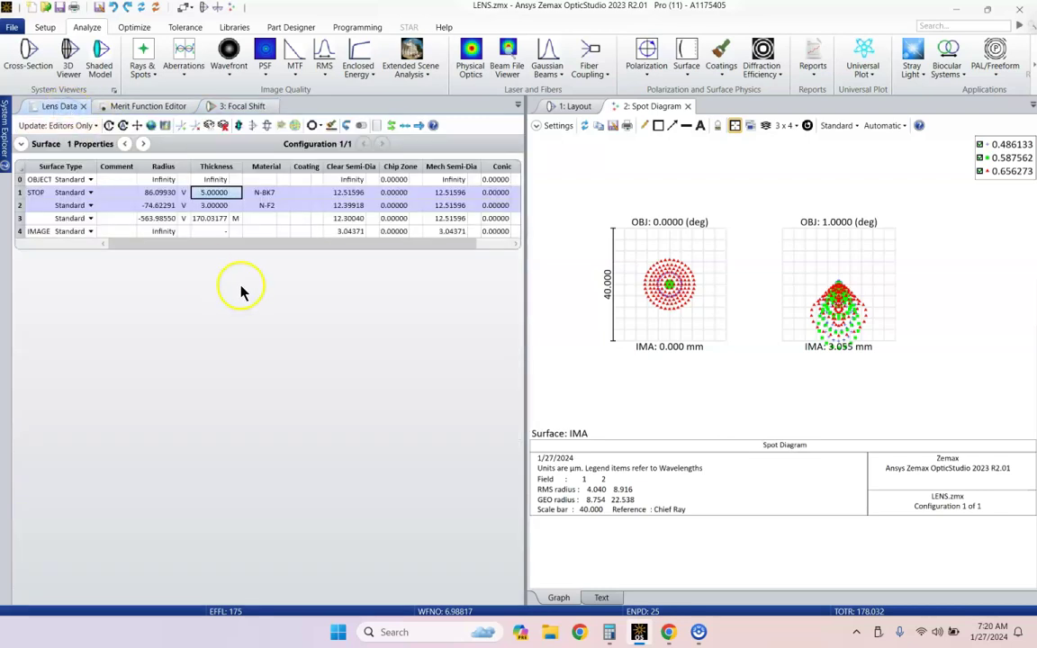
{"action": "left_click", "coordinate": [258, 196]}
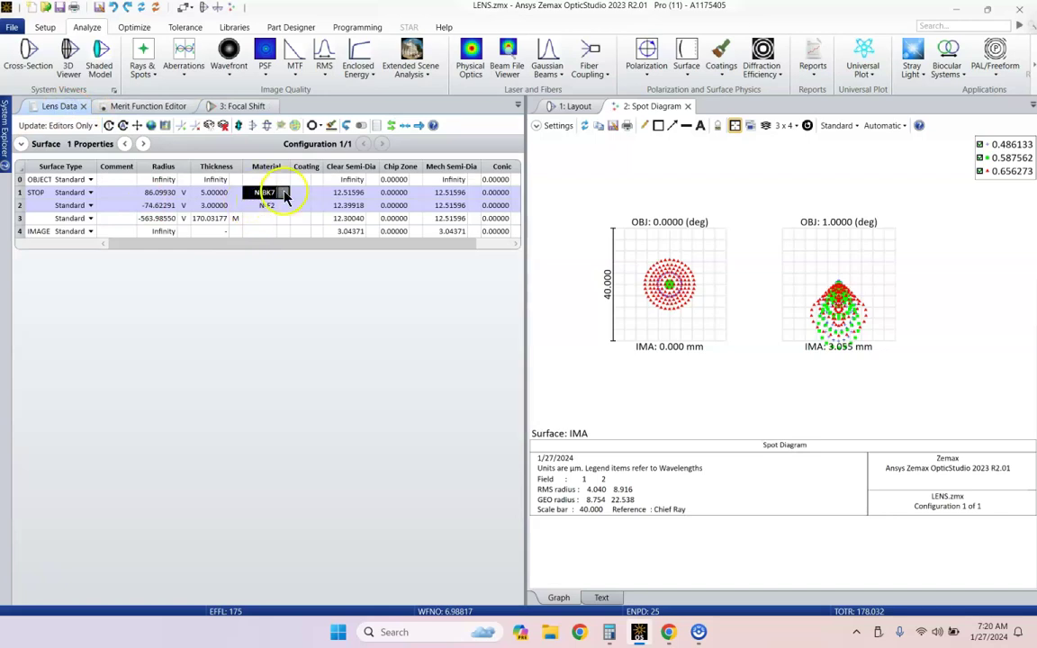
{"action": "left_click", "coordinate": [283, 194]}
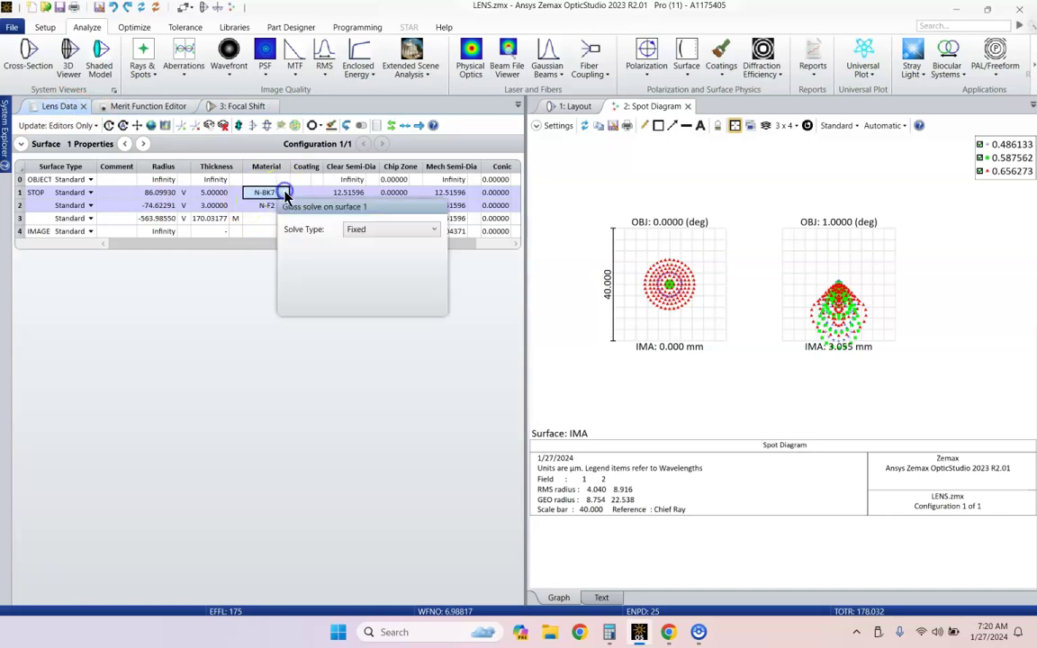
{"action": "left_click", "coordinate": [373, 229]}
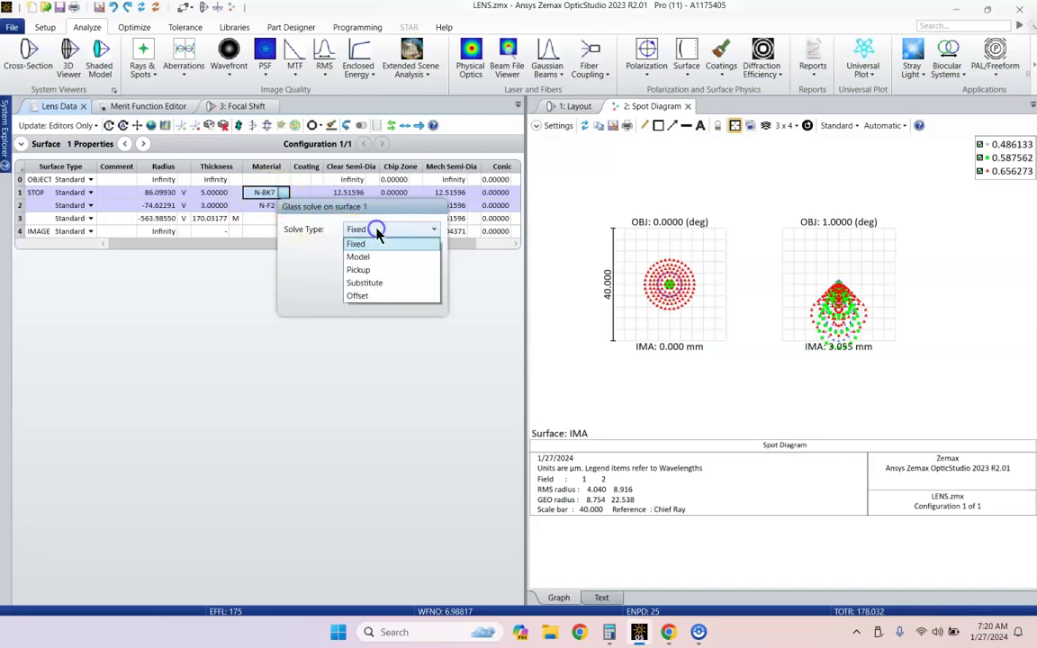
{"action": "left_click", "coordinate": [378, 284]}
{"action": "left_click", "coordinate": [263, 205]}
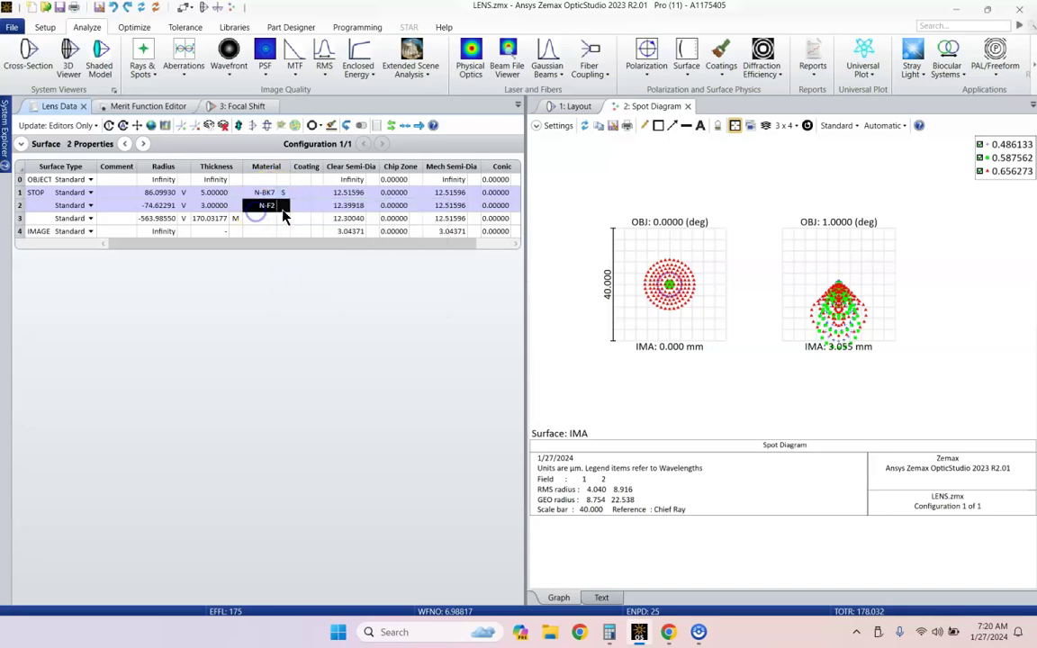
{"action": "left_click", "coordinate": [284, 206]}
{"action": "left_click", "coordinate": [357, 241]}
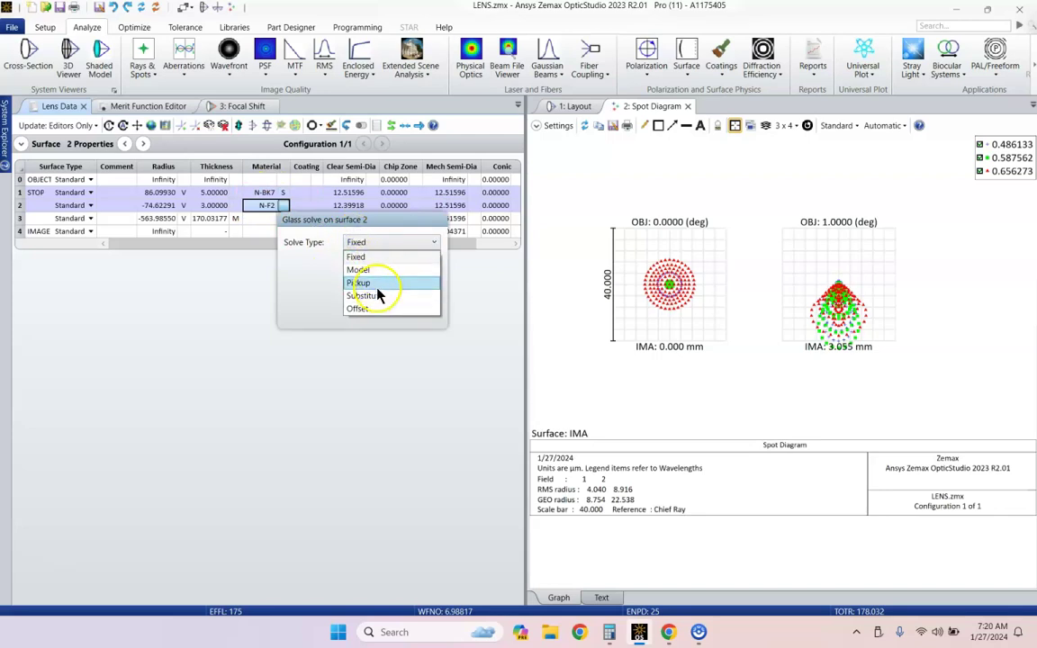
{"action": "left_click", "coordinate": [377, 295]}
{"action": "left_click", "coordinate": [261, 193]}
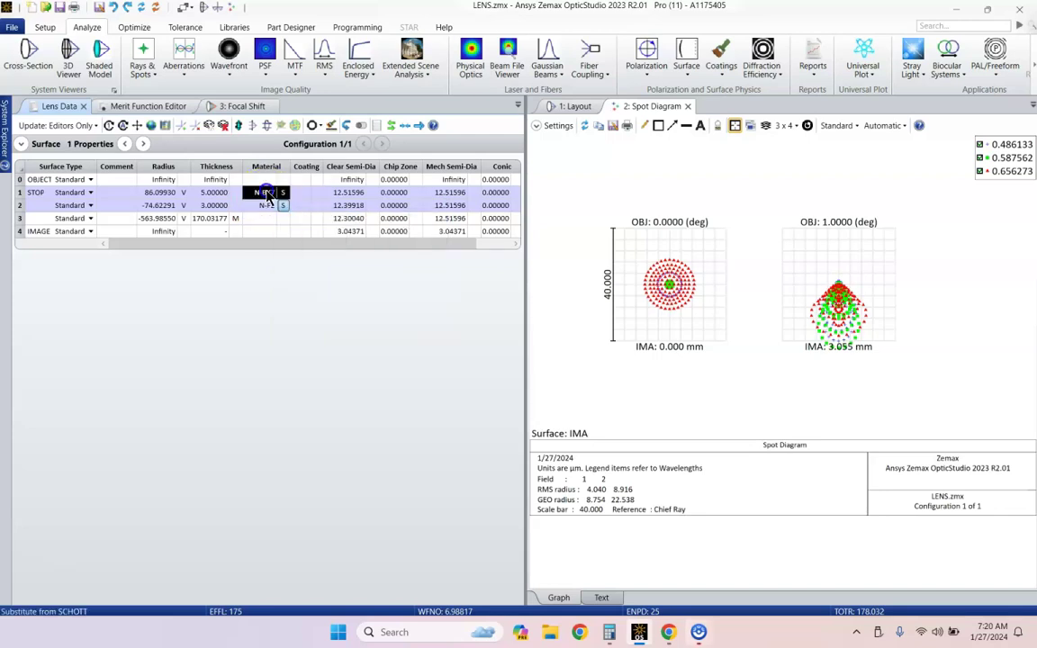
In Material Catalogs, remove SCHOTT and re-add it from the available catalogs so it is the only one in use
{"action": "left_click", "coordinate": [45, 27]}
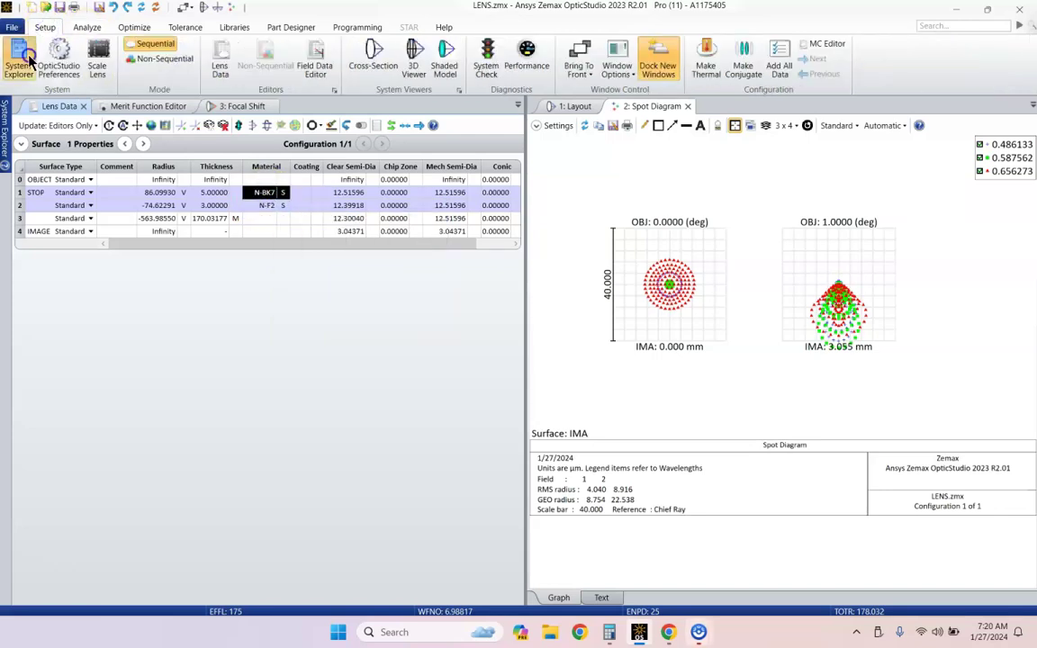
{"action": "left_click", "coordinate": [25, 61]}
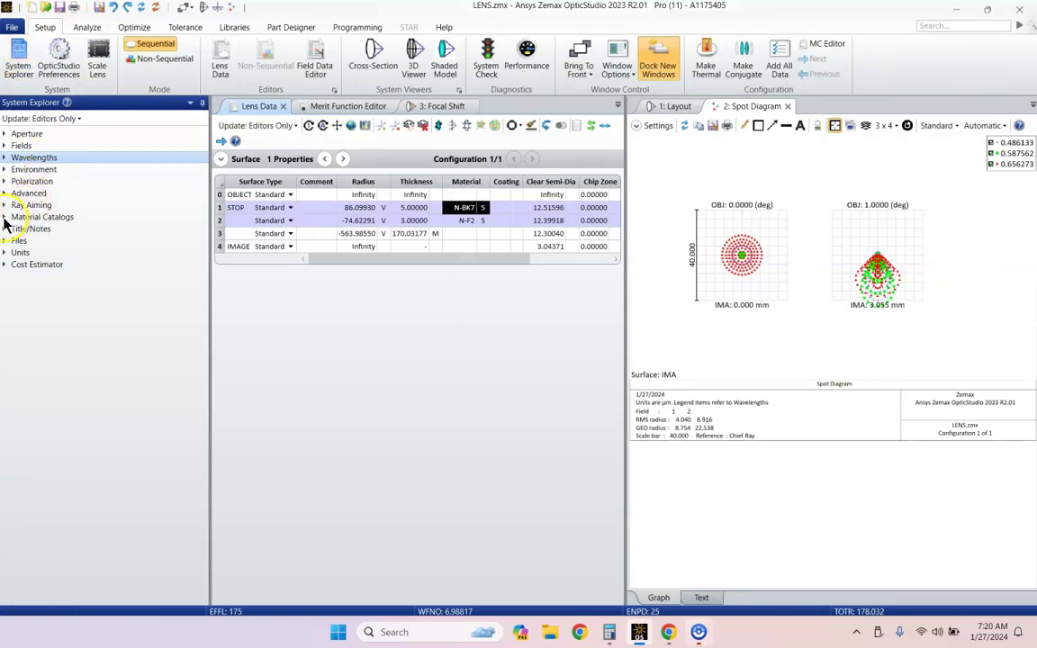
{"action": "left_click", "coordinate": [4, 218]}
{"action": "left_click", "coordinate": [50, 251]}
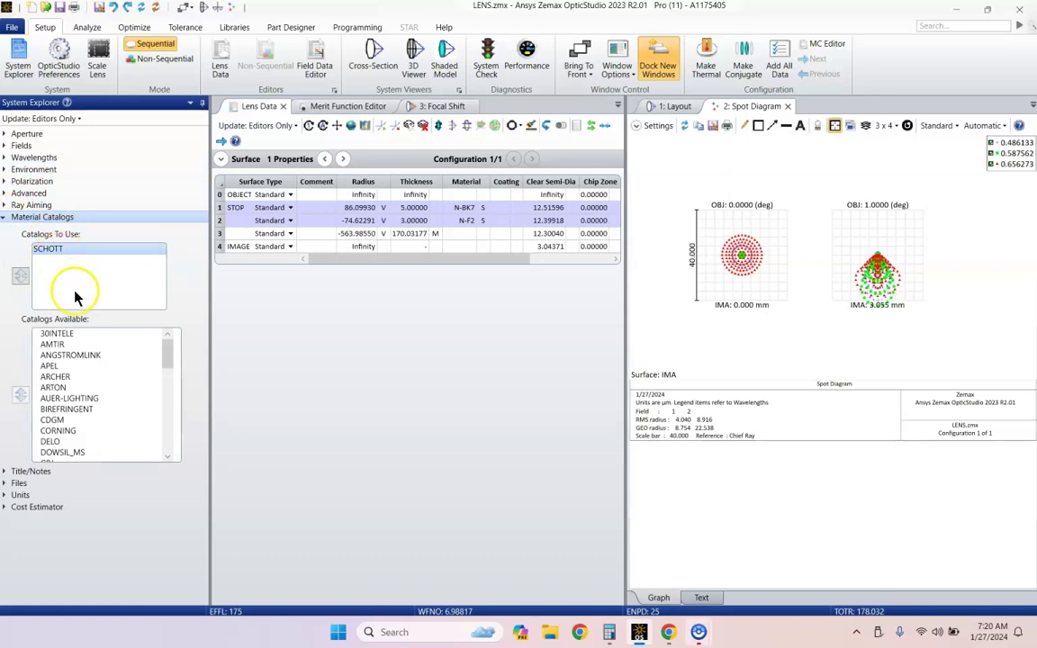
{"action": "left_click", "coordinate": [20, 275]}
{"action": "left_click_drag", "start_coordinate": [167, 347], "coordinate": [154, 438]}
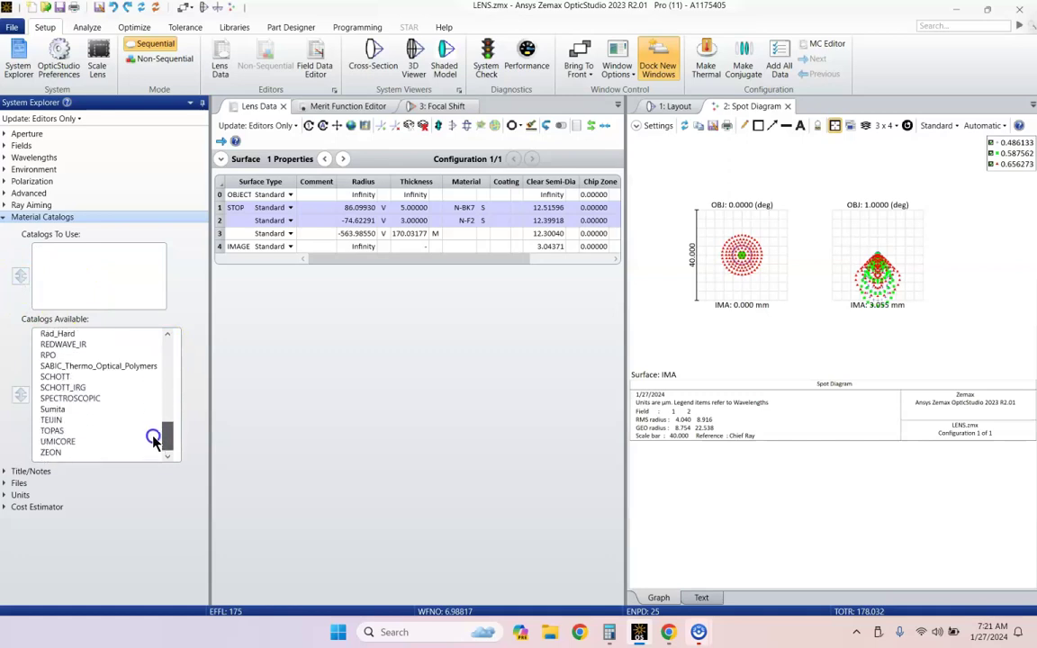
{"action": "left_click", "coordinate": [56, 377]}
{"action": "left_click", "coordinate": [19, 398]}
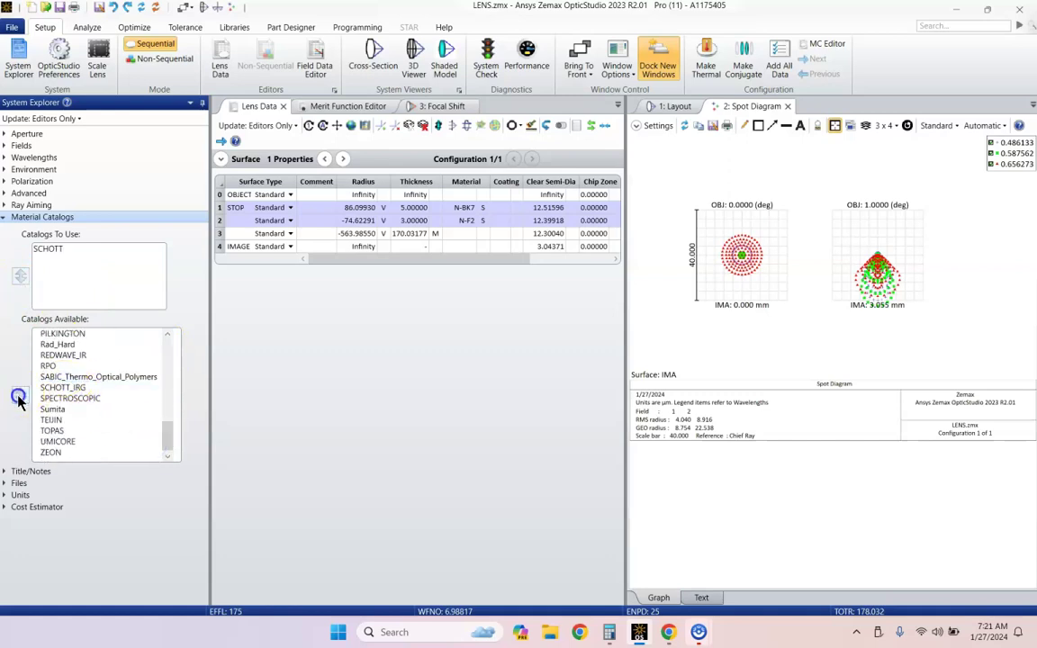
{"action": "left_click", "coordinate": [201, 105]}
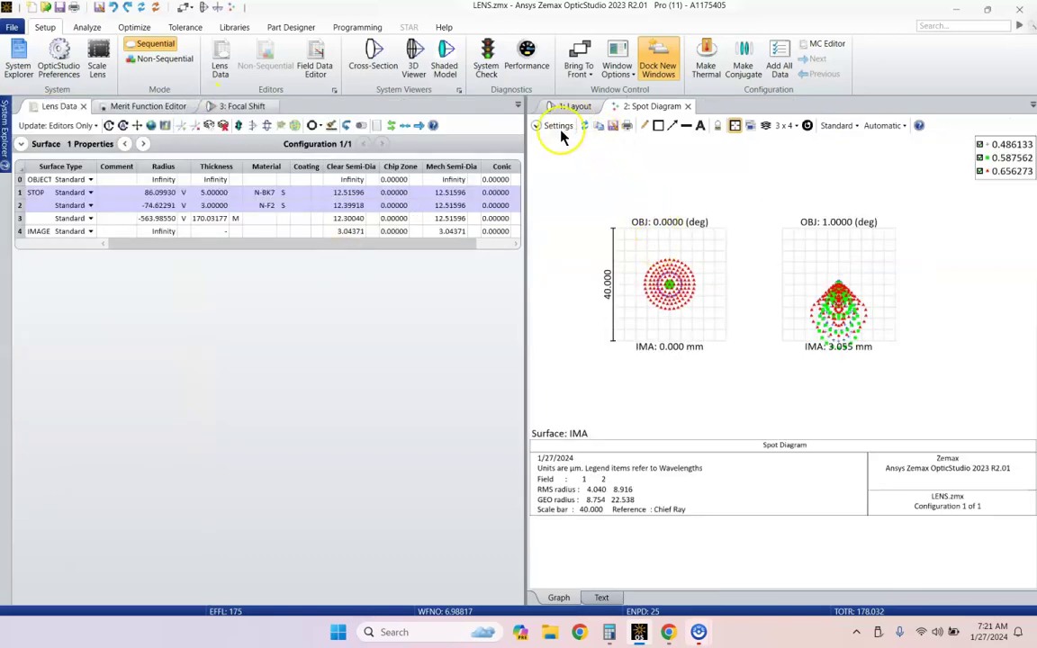
Check surface 2's SCHOTT glass substitutes, then open and close local optimization without running it
{"action": "left_click", "coordinate": [267, 205]}
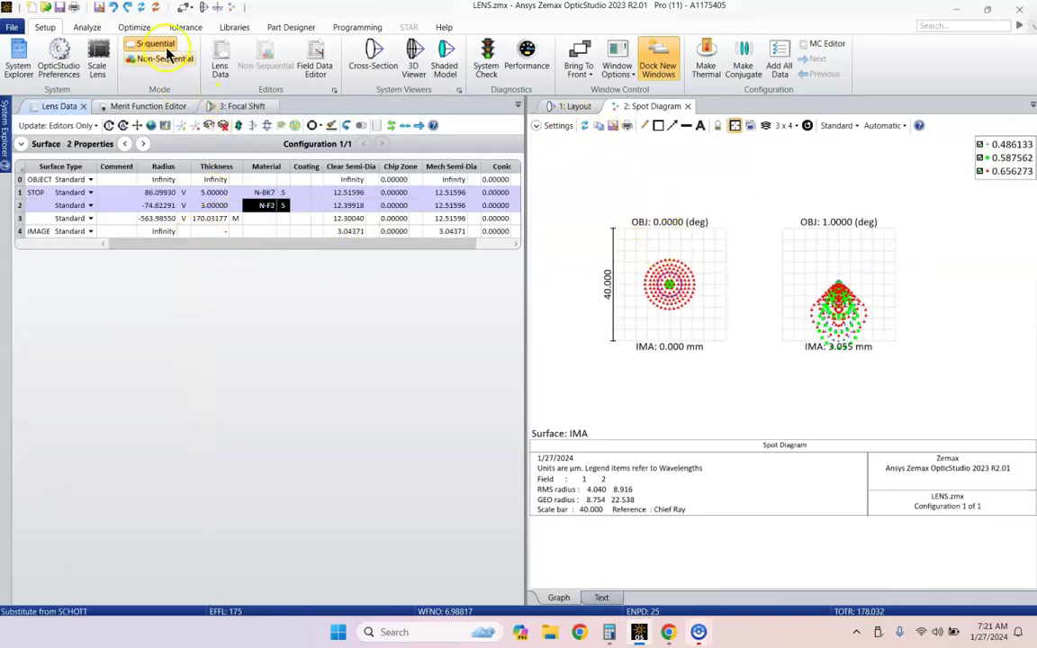
{"action": "left_click", "coordinate": [135, 28]}
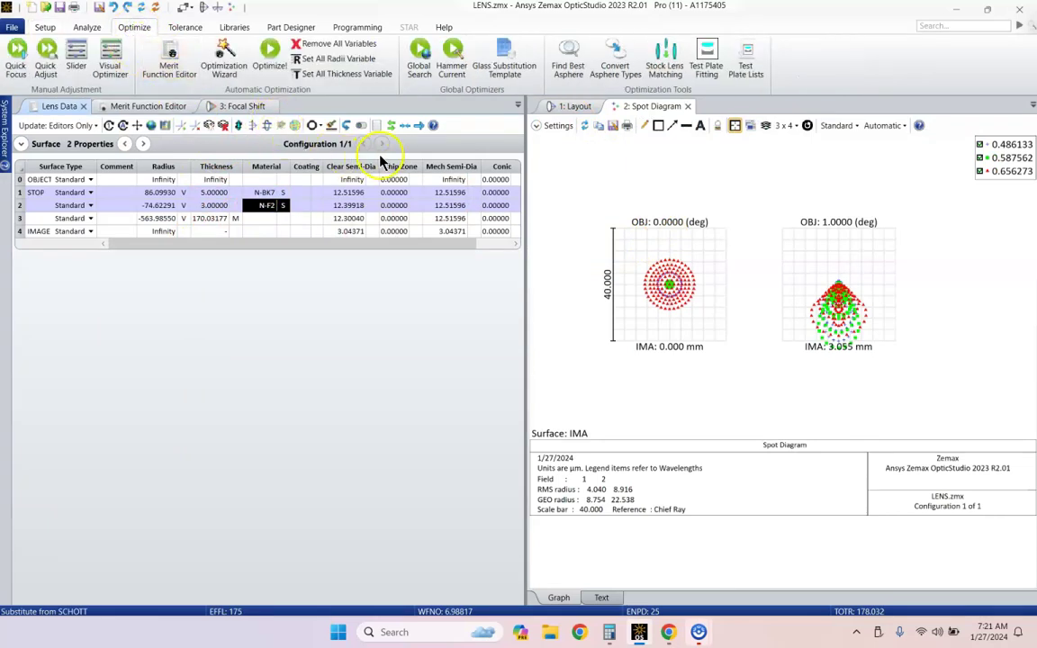
{"action": "left_click", "coordinate": [271, 61]}
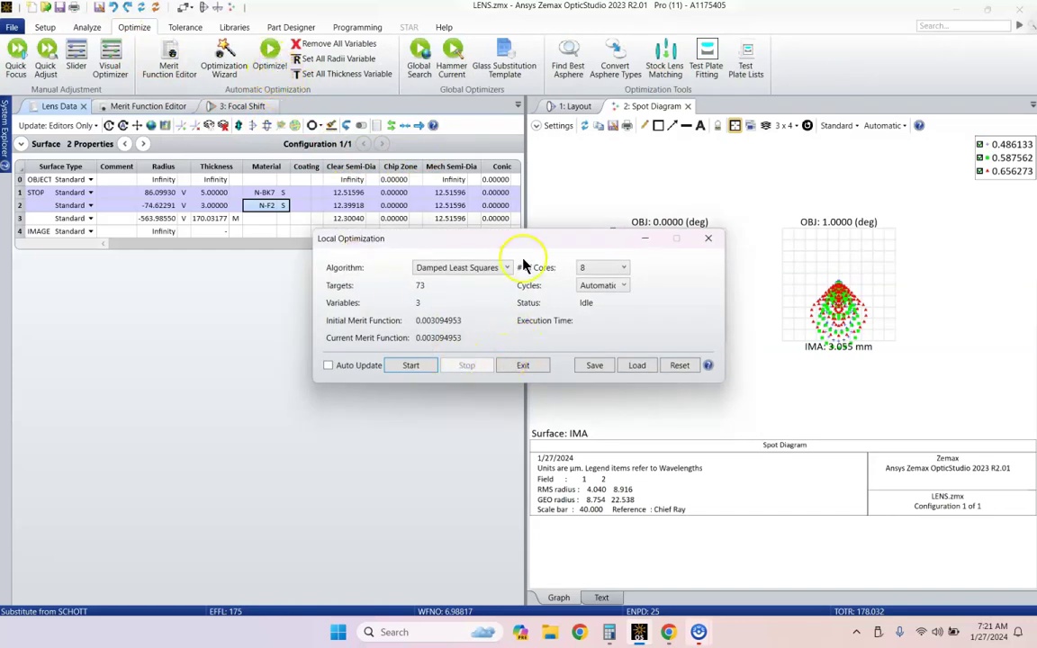
{"action": "left_click", "coordinate": [523, 365]}
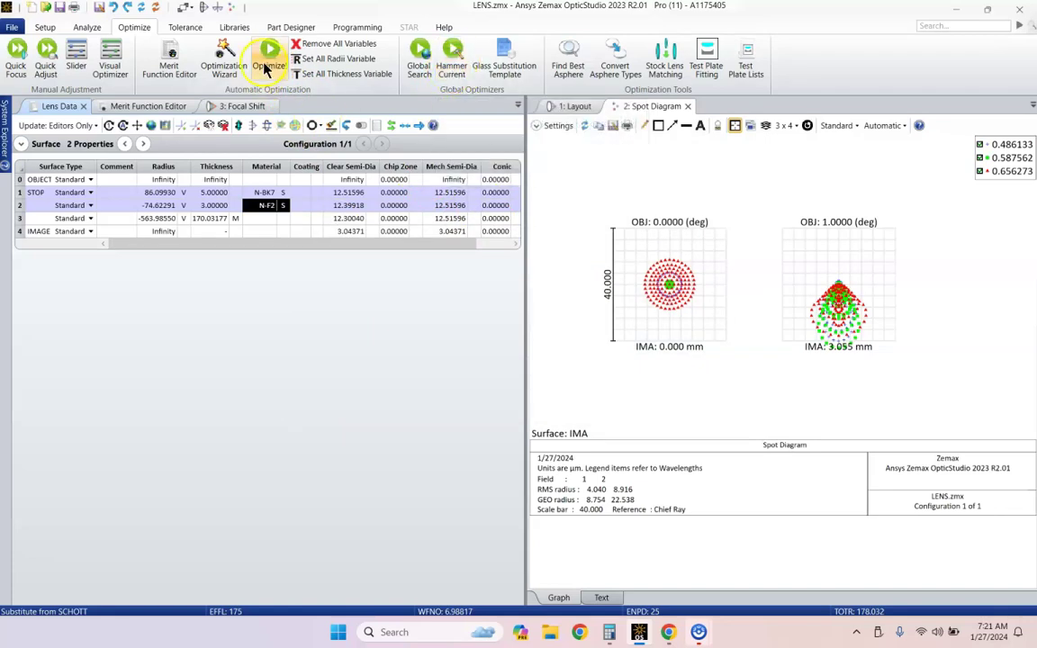
Run Hammer optimization on 7 cores, stopping once the merit function improves to 0.001513739
{"action": "left_click", "coordinate": [453, 67]}
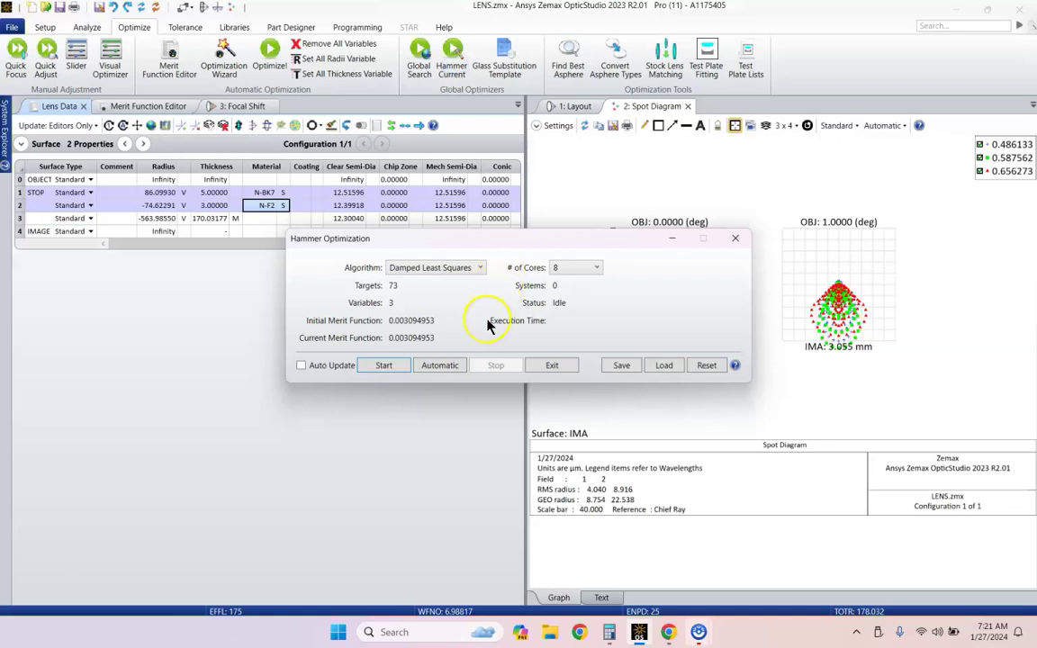
{"action": "left_click", "coordinate": [595, 267]}
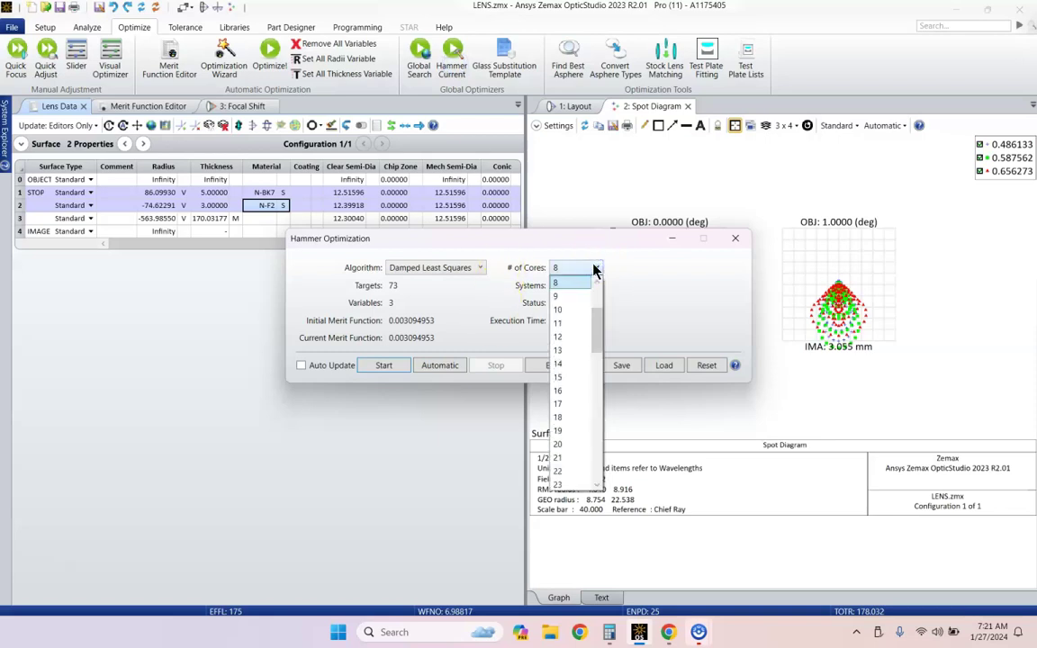
{"action": "scroll", "coordinate": [567, 311], "scroll_direction": "up", "scroll_amount": 1}
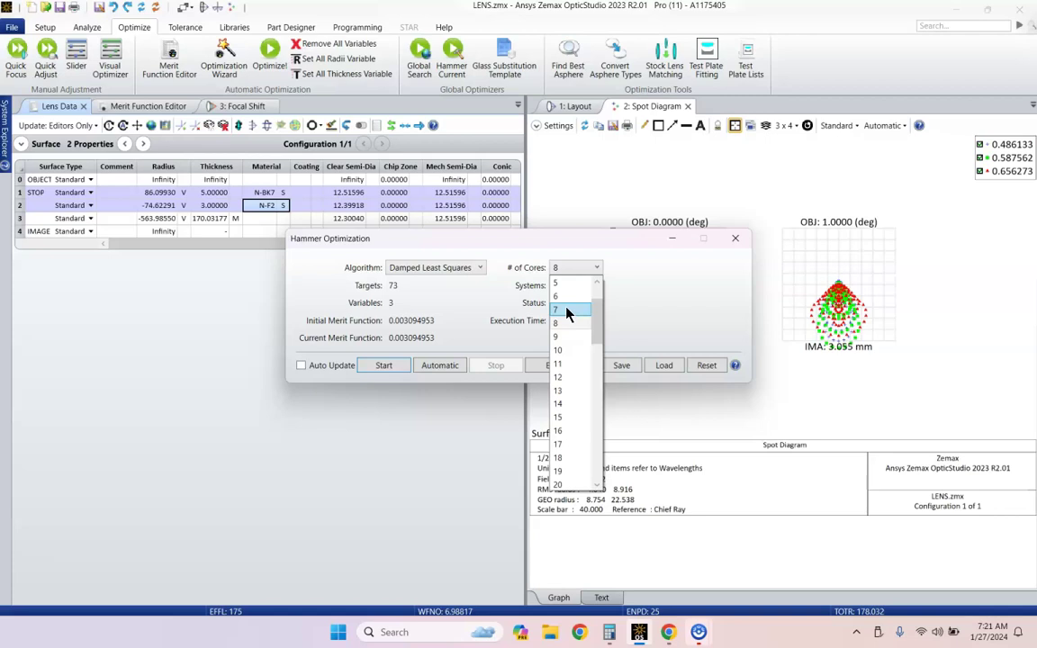
{"action": "left_click", "coordinate": [567, 309]}
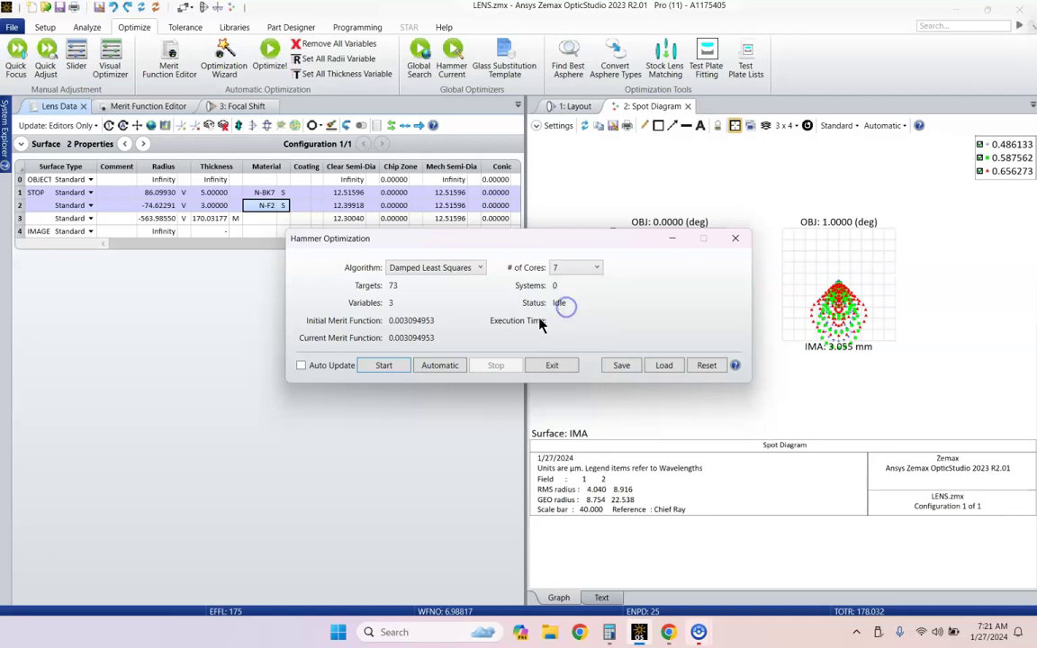
{"action": "left_click", "coordinate": [385, 365]}
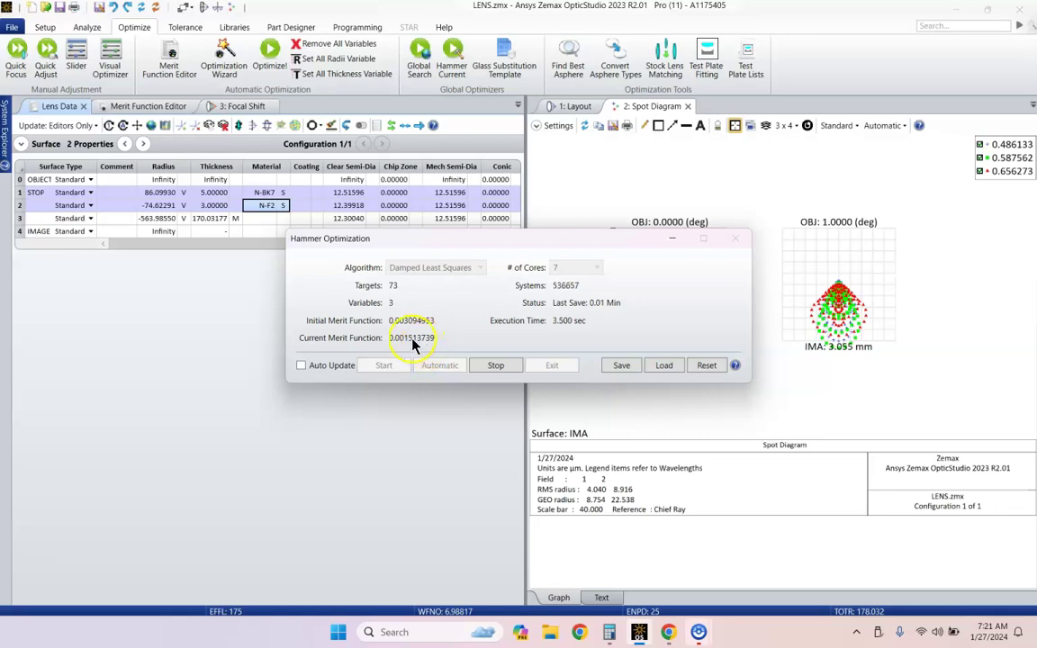
{"action": "left_click", "coordinate": [496, 366]}
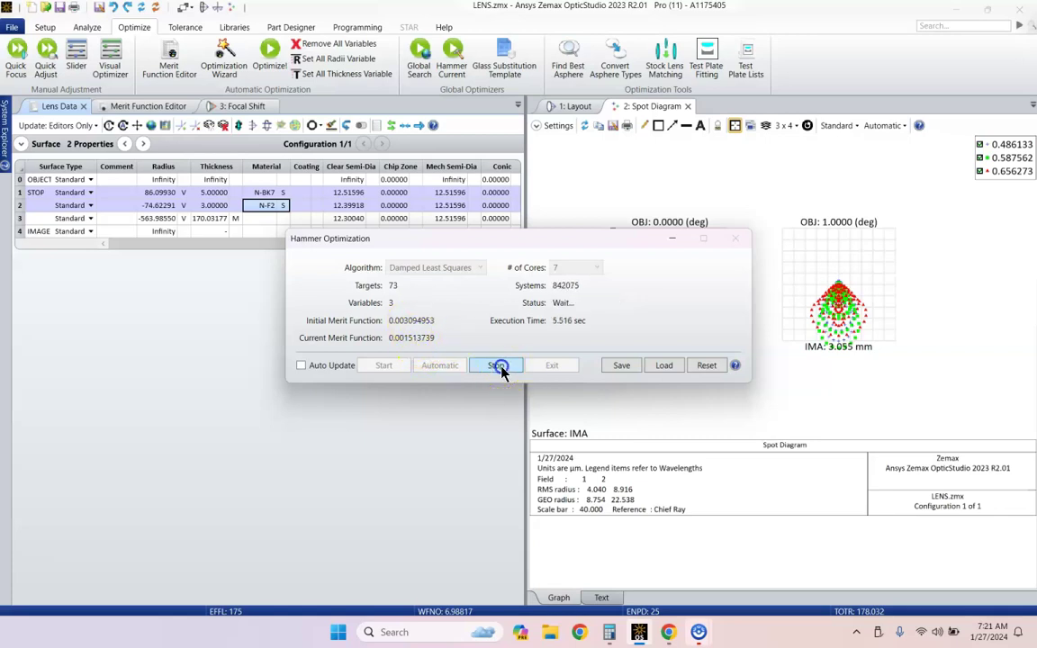
{"action": "left_click", "coordinate": [549, 365]}
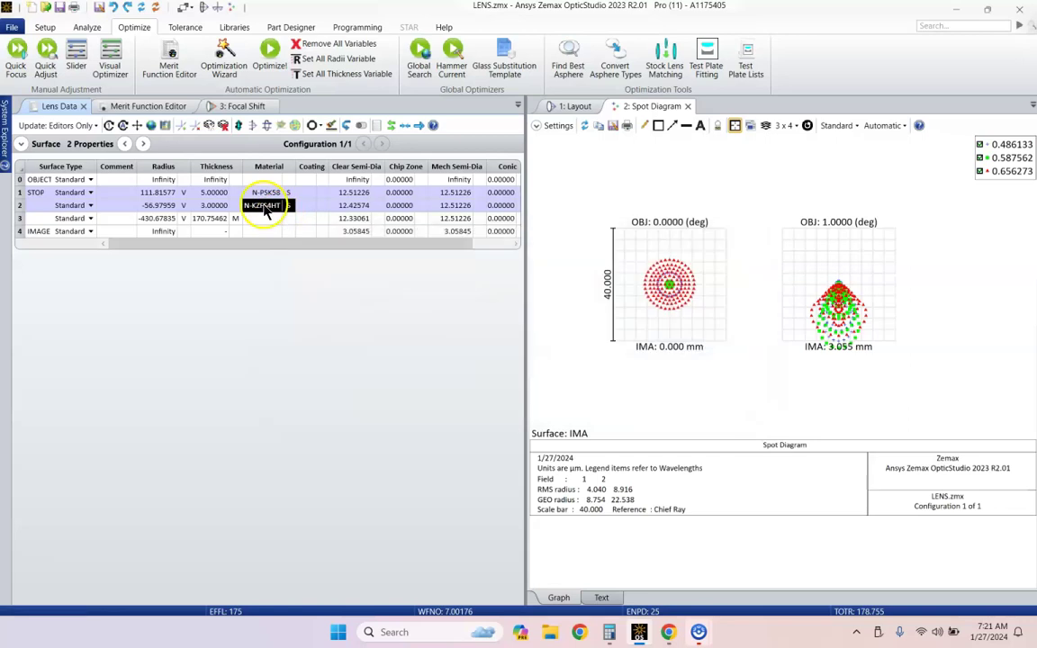
Inspect the new N-PSK58 and N-KZFS4HT materials and refresh a zoomed-in lens layout
{"action": "left_click_drag", "start_coordinate": [270, 194], "coordinate": [275, 209]}
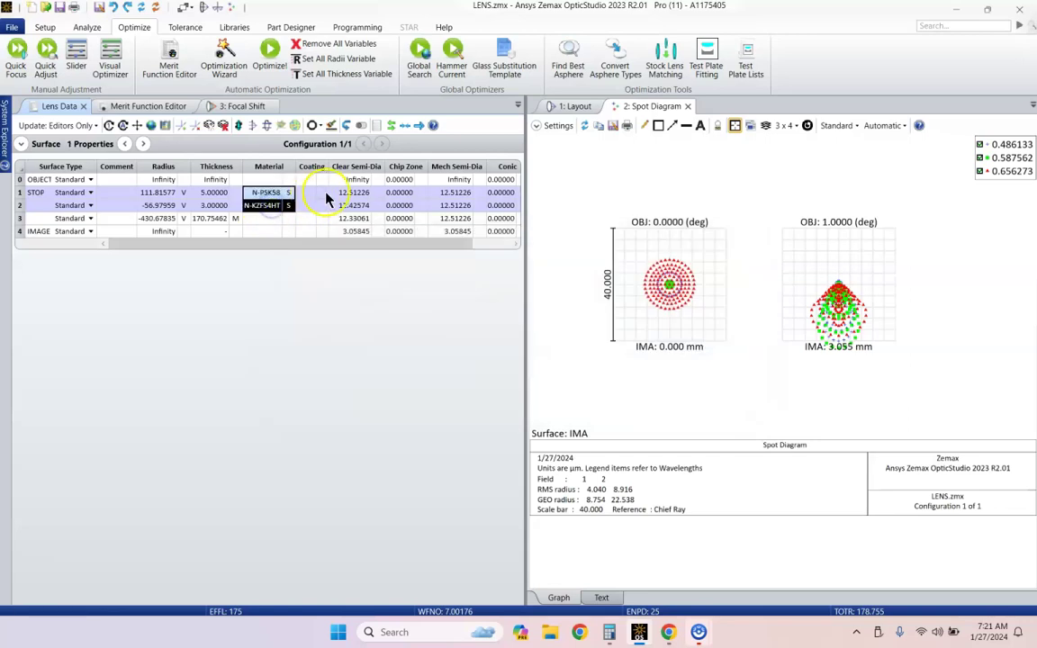
{"action": "left_click", "coordinate": [261, 207]}
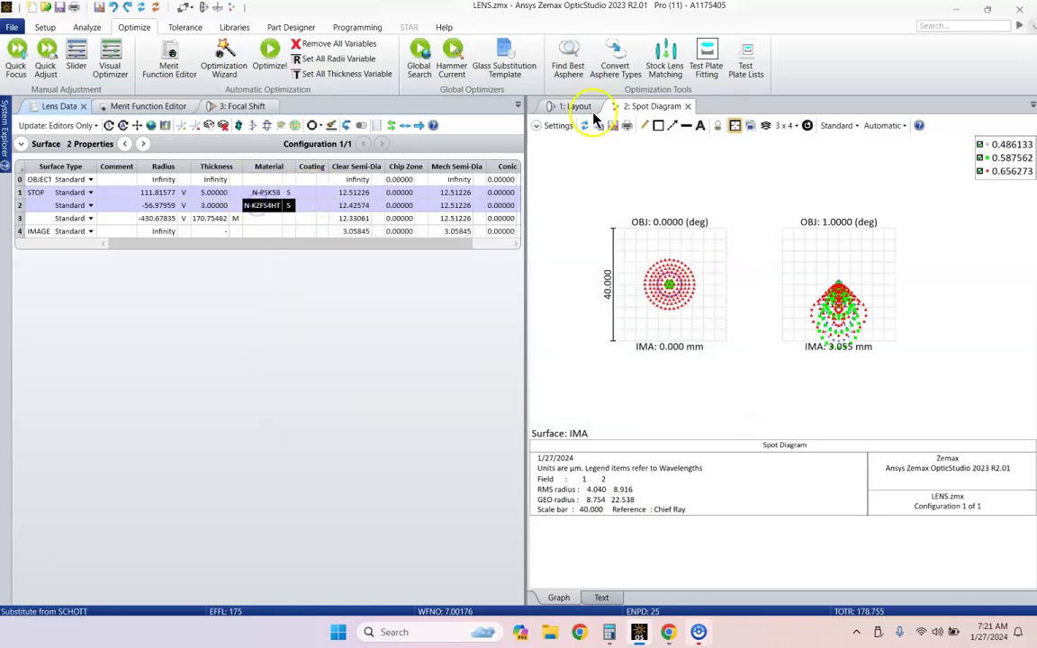
{"action": "left_click", "coordinate": [565, 108]}
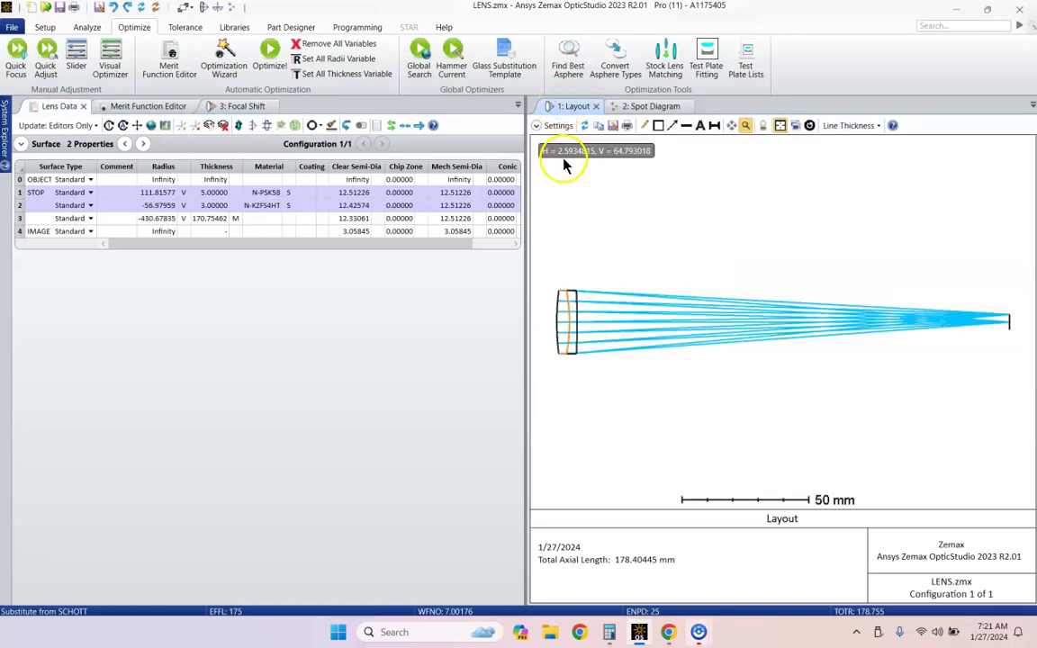
{"action": "left_click", "coordinate": [584, 127]}
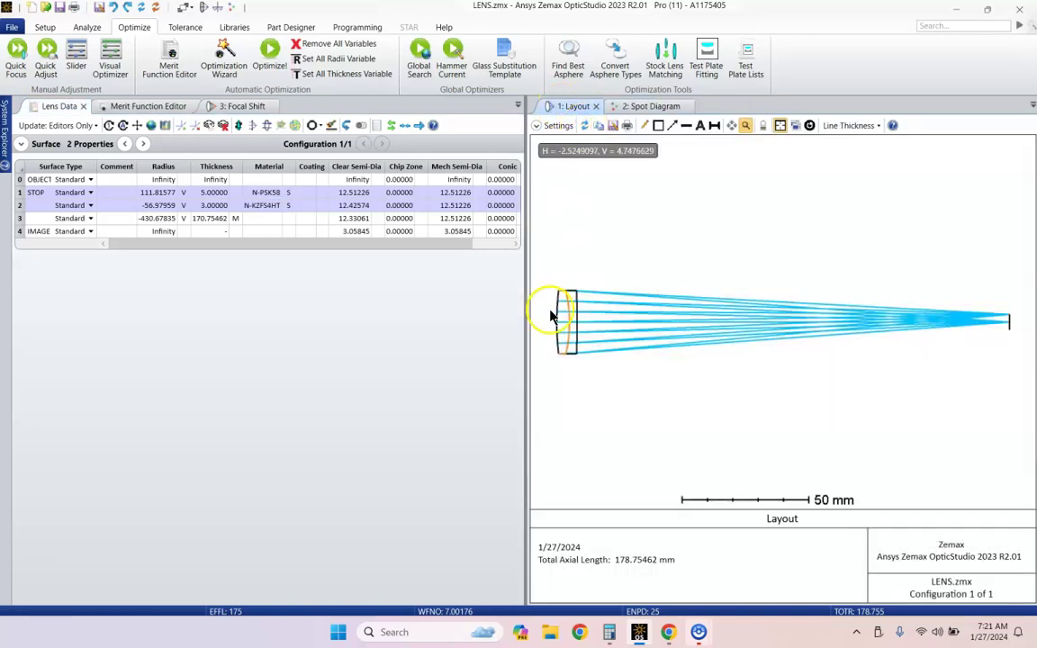
{"action": "scroll", "coordinate": [557, 315], "scroll_direction": "up", "scroll_amount": 3}
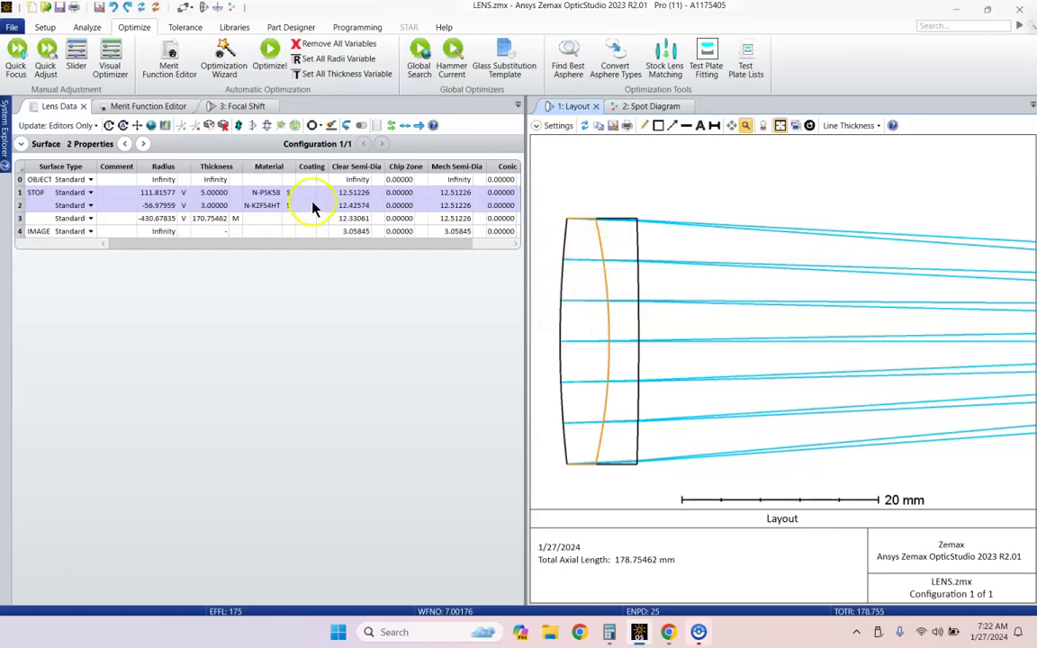
Open the glass solve settings for surface 1's N-PSK58 material
{"action": "left_click_drag", "start_coordinate": [267, 193], "coordinate": [268, 206]}
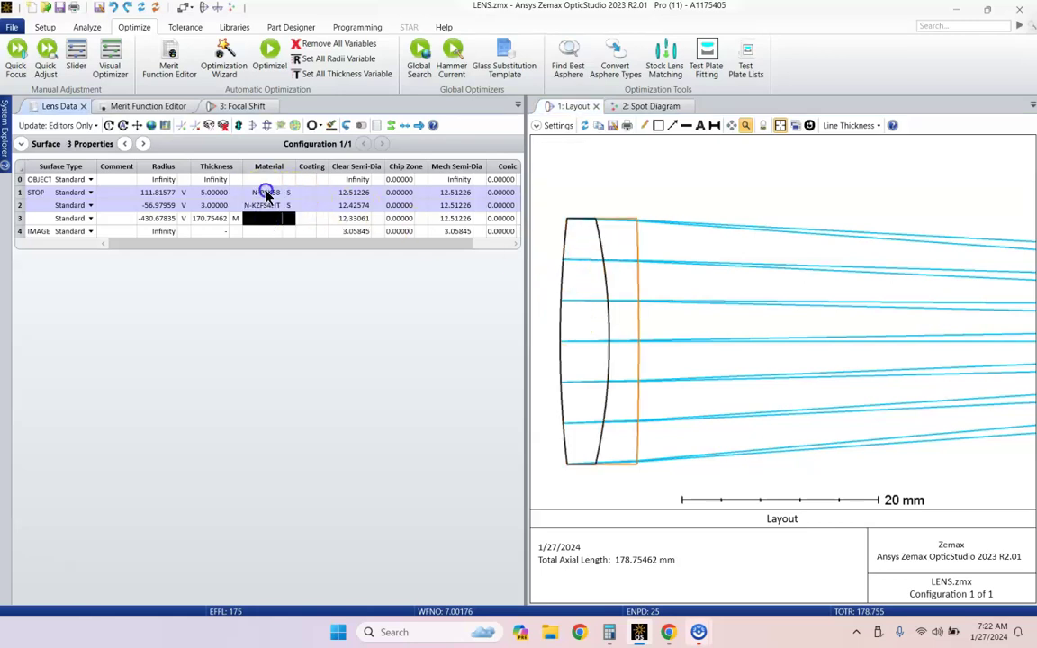
{"action": "left_click", "coordinate": [267, 194]}
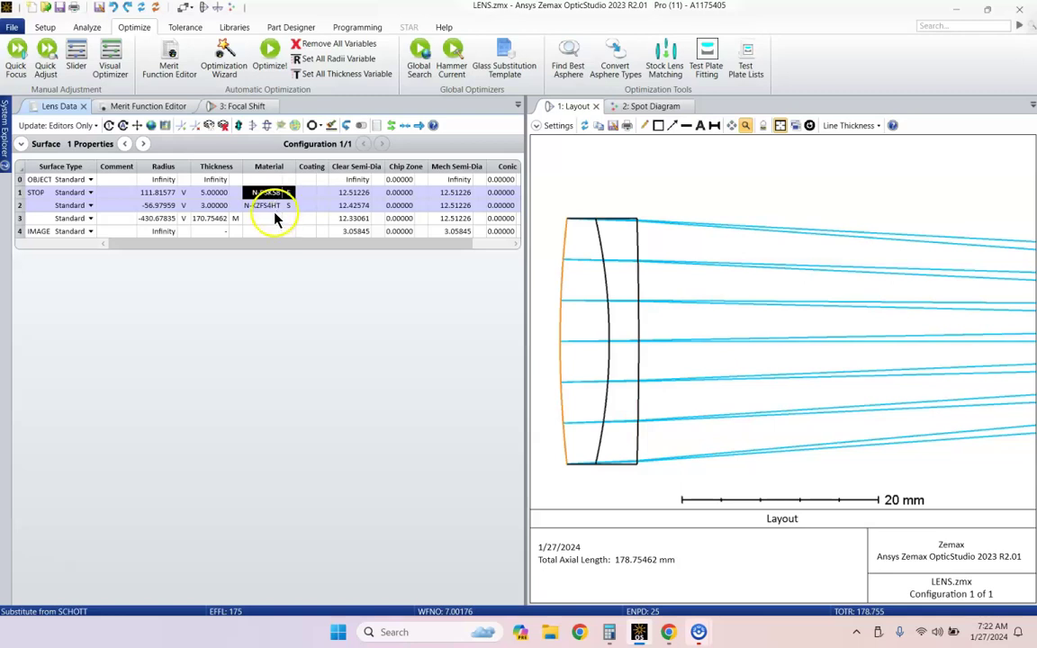
{"action": "left_click", "coordinate": [288, 193]}
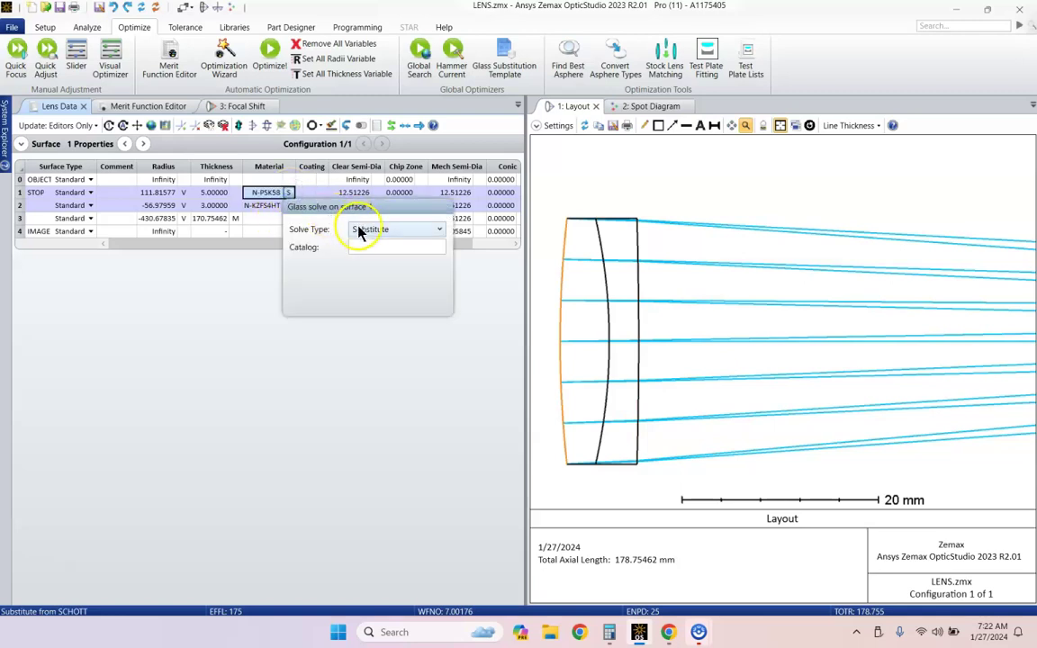
Switch surfaces 1 and 2 to Model glass solves and check the resulting glass values
{"action": "left_click", "coordinate": [362, 229]}
{"action": "left_click", "coordinate": [360, 260]}
{"action": "left_click", "coordinate": [267, 206]}
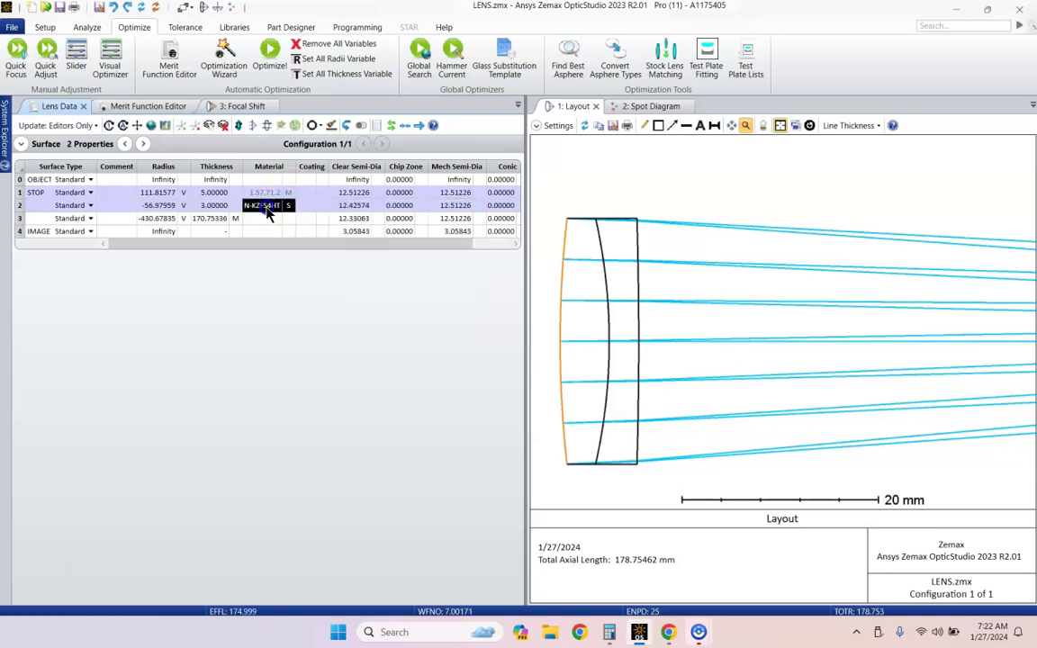
{"action": "left_click", "coordinate": [288, 205]}
{"action": "left_click", "coordinate": [369, 243]}
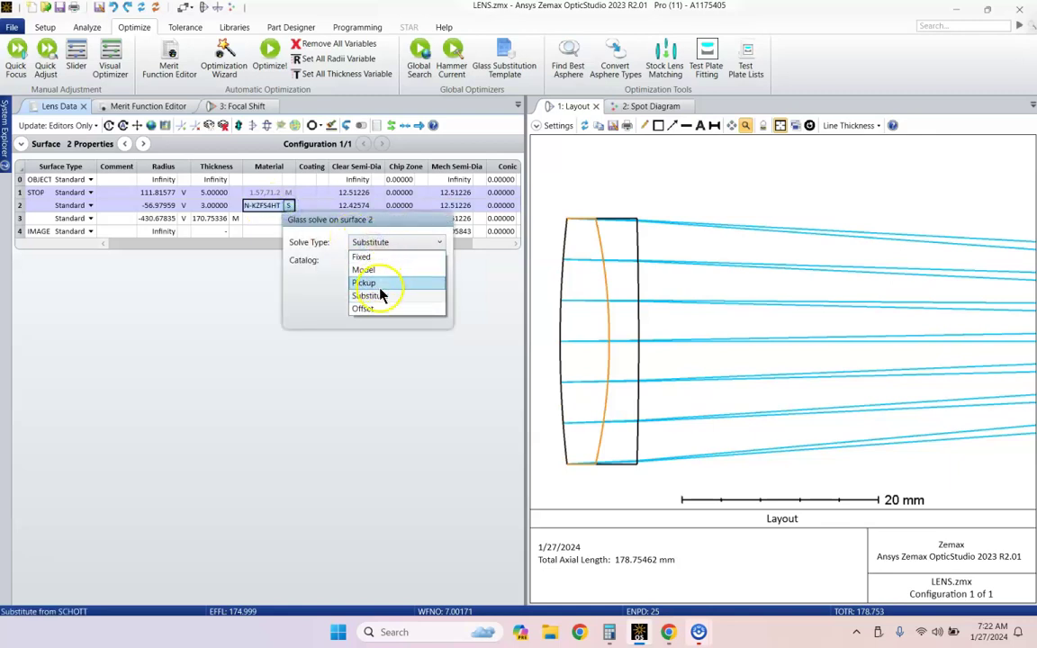
{"action": "left_click", "coordinate": [387, 270]}
{"action": "left_click", "coordinate": [263, 220]}
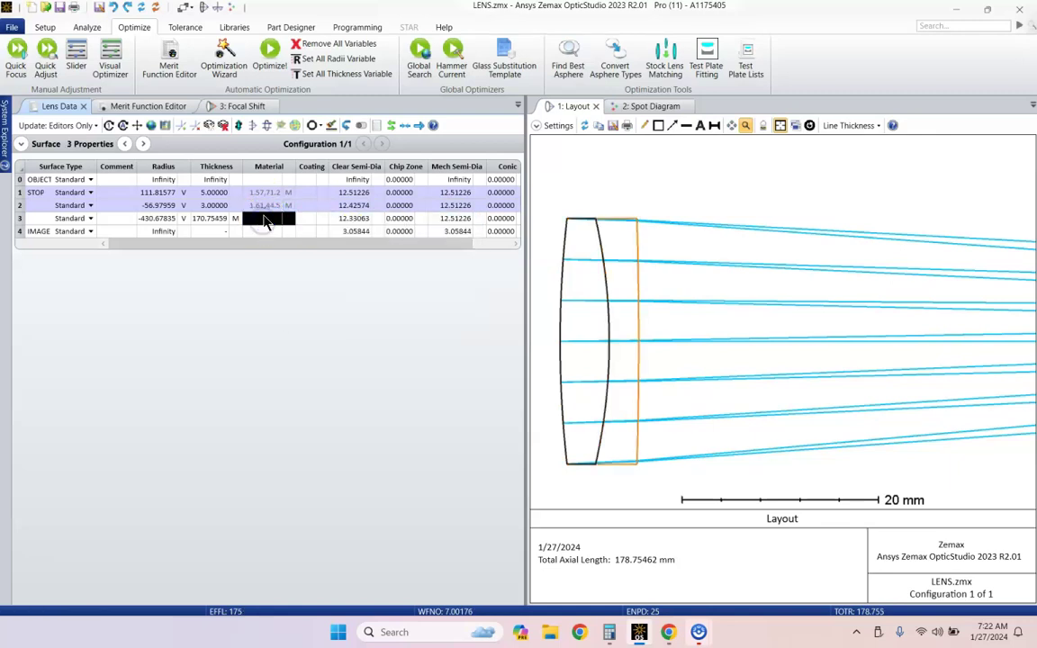
{"action": "left_click", "coordinate": [271, 195]}
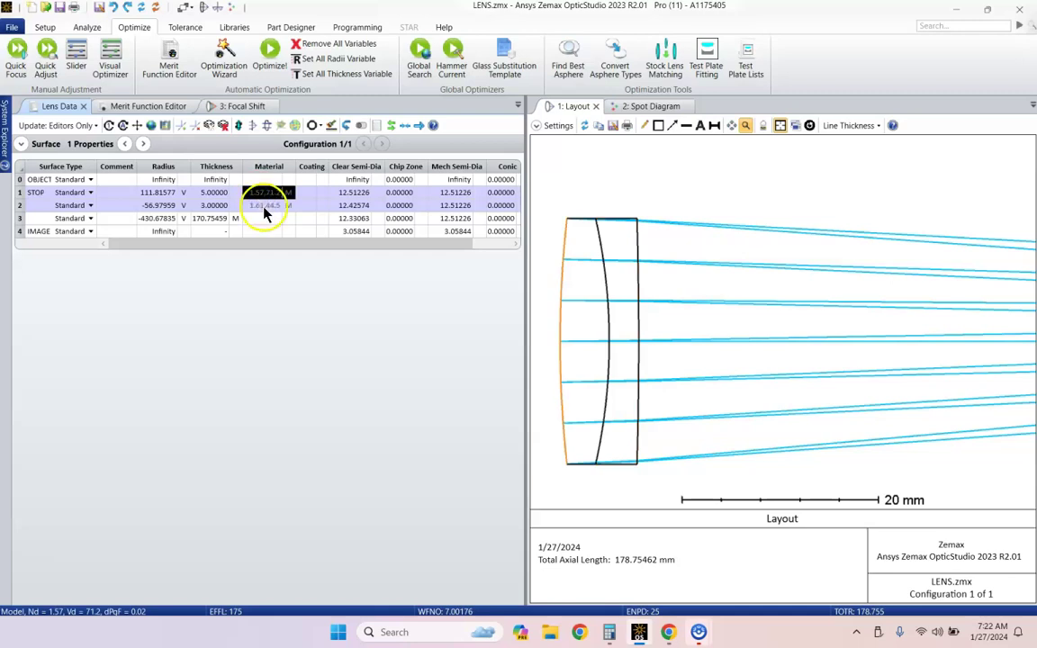
{"action": "left_click", "coordinate": [265, 207]}
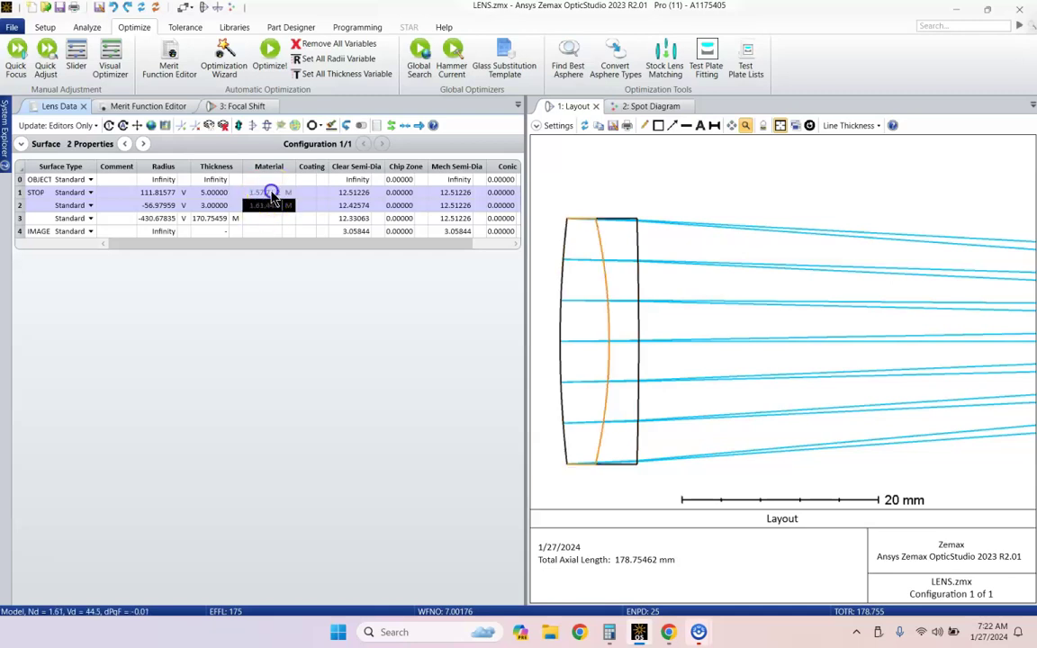
Undo back to the N-PSK58/N-KZFS4HT substitute glasses and show the spot diagram
{"action": "left_click", "coordinate": [119, 12]}
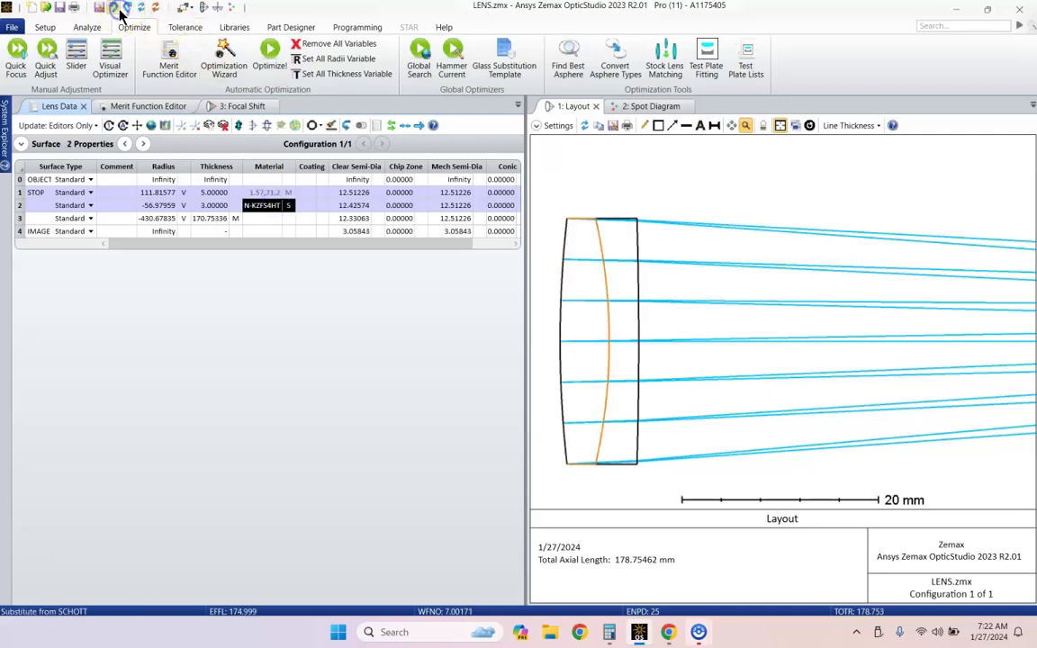
{"action": "left_click", "coordinate": [307, 193]}
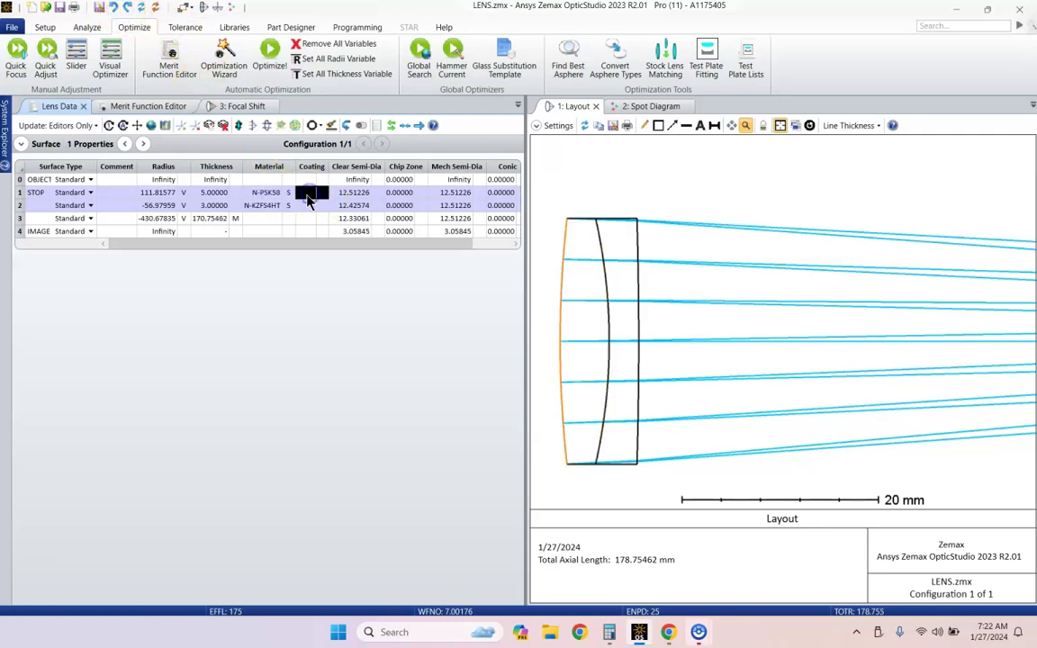
{"action": "left_click", "coordinate": [652, 106]}
Recompute the spot diagram for the new glasses, showing both fields
{"action": "left_click", "coordinate": [585, 126]}
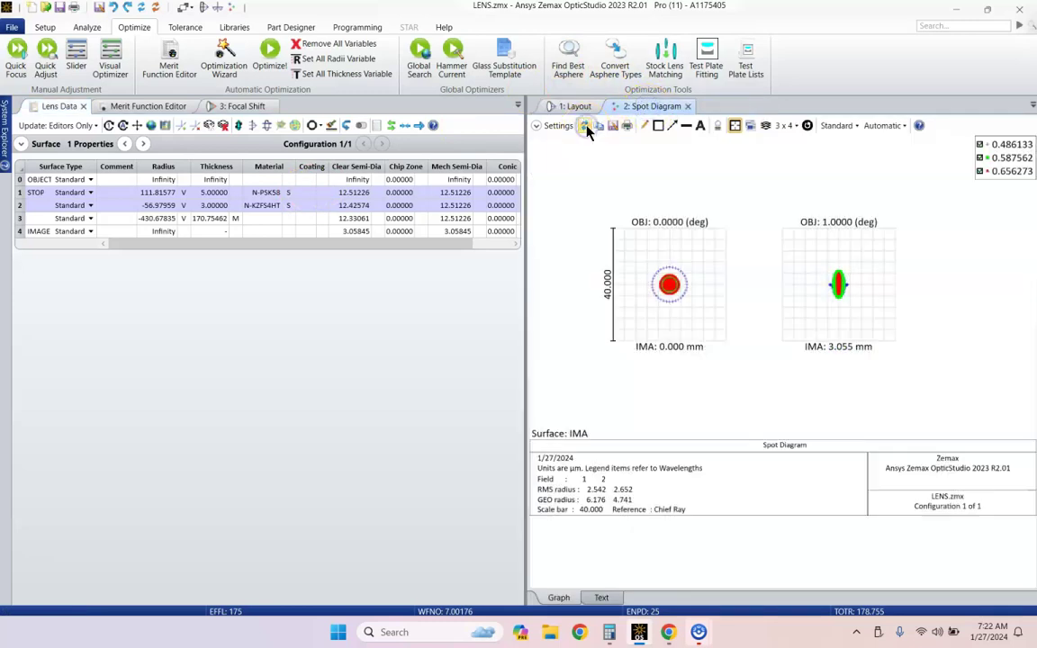
{"action": "left_click", "coordinate": [592, 160]}
{"action": "left_click", "coordinate": [268, 212]}
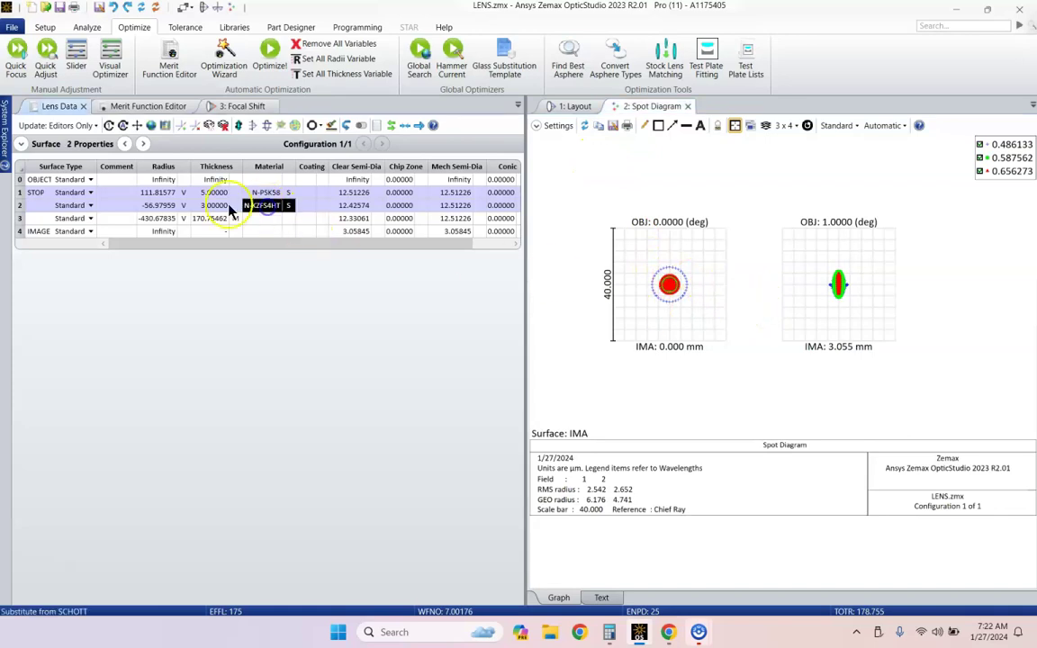
{"action": "left_click", "coordinate": [665, 286]}
{"action": "scroll", "coordinate": [666, 287], "scroll_direction": "up", "scroll_amount": 5}
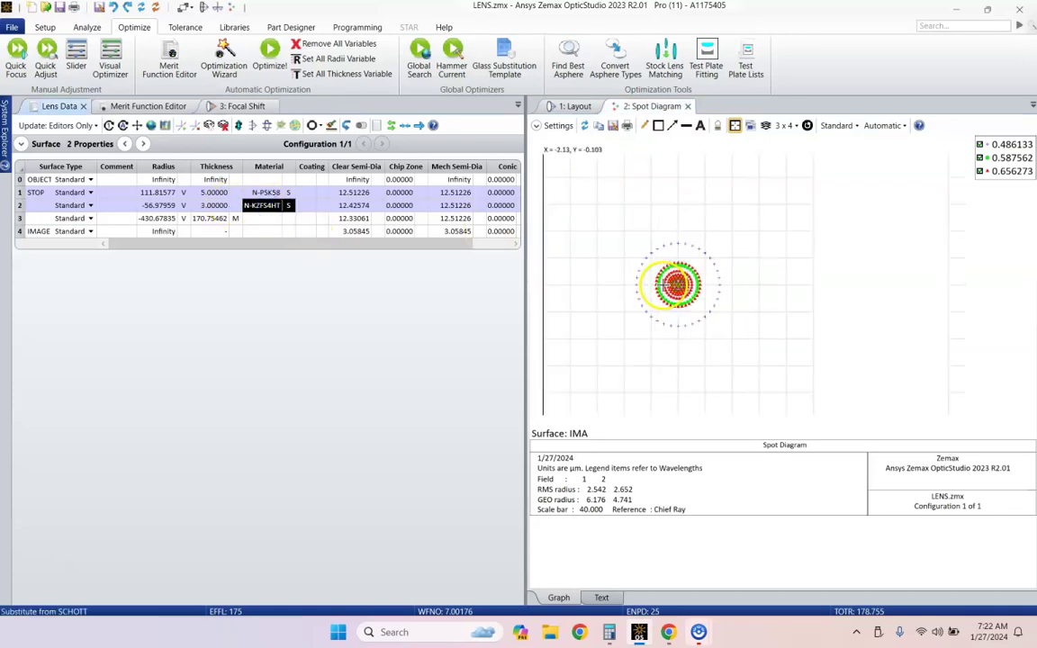
{"action": "scroll", "coordinate": [684, 287], "scroll_direction": "down", "scroll_amount": 3}
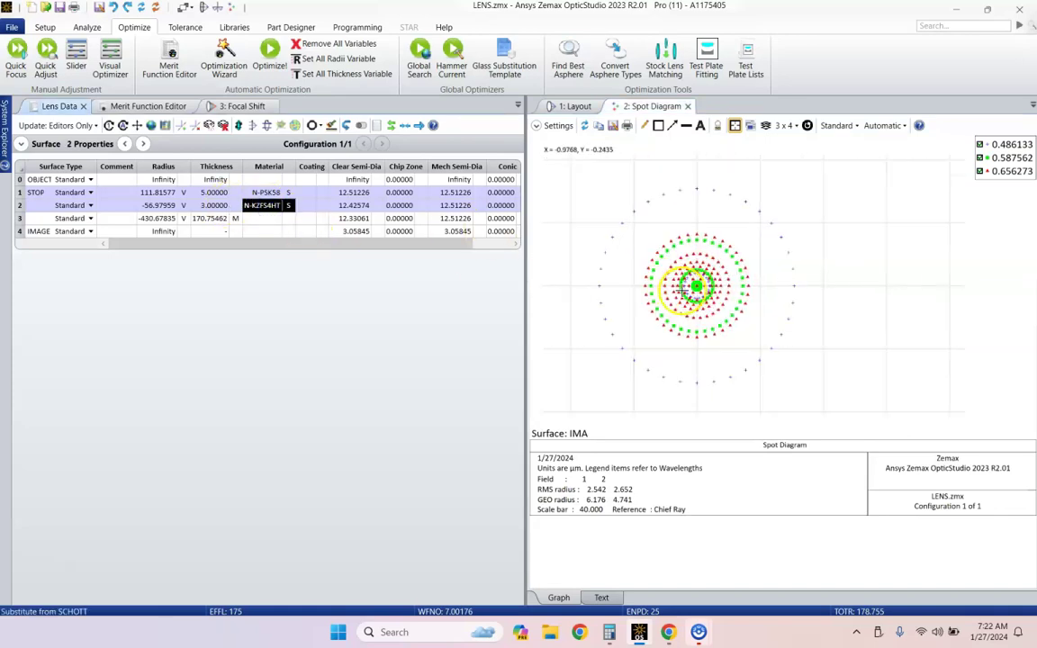
{"action": "left_click", "coordinate": [807, 126]}
Change the spot diagram plot scale from 40 to 20 µm, then return to the Layout
{"action": "left_click", "coordinate": [553, 126]}
{"action": "left_click_drag", "start_coordinate": [797, 224], "coordinate": [737, 219]}
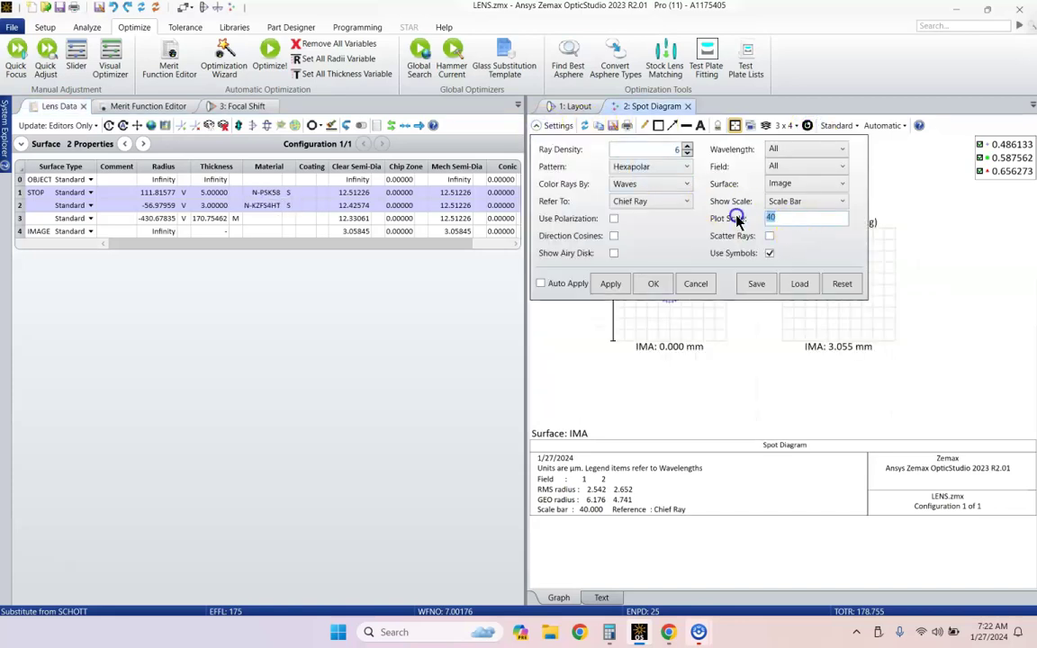
{"action": "left_click", "coordinate": [656, 285]}
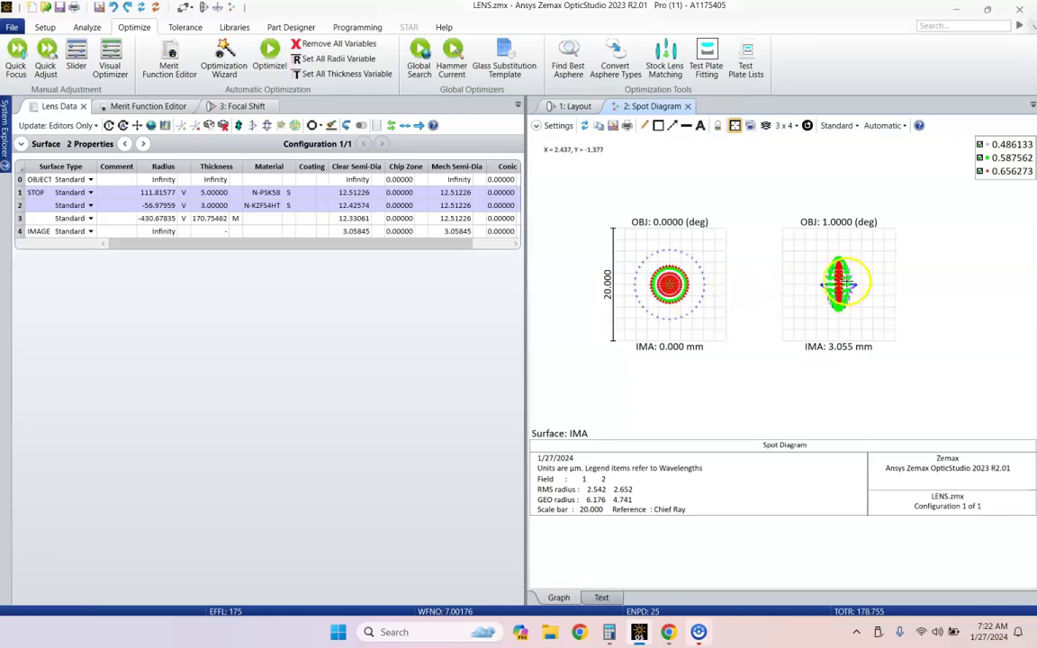
{"action": "left_click", "coordinate": [572, 106]}
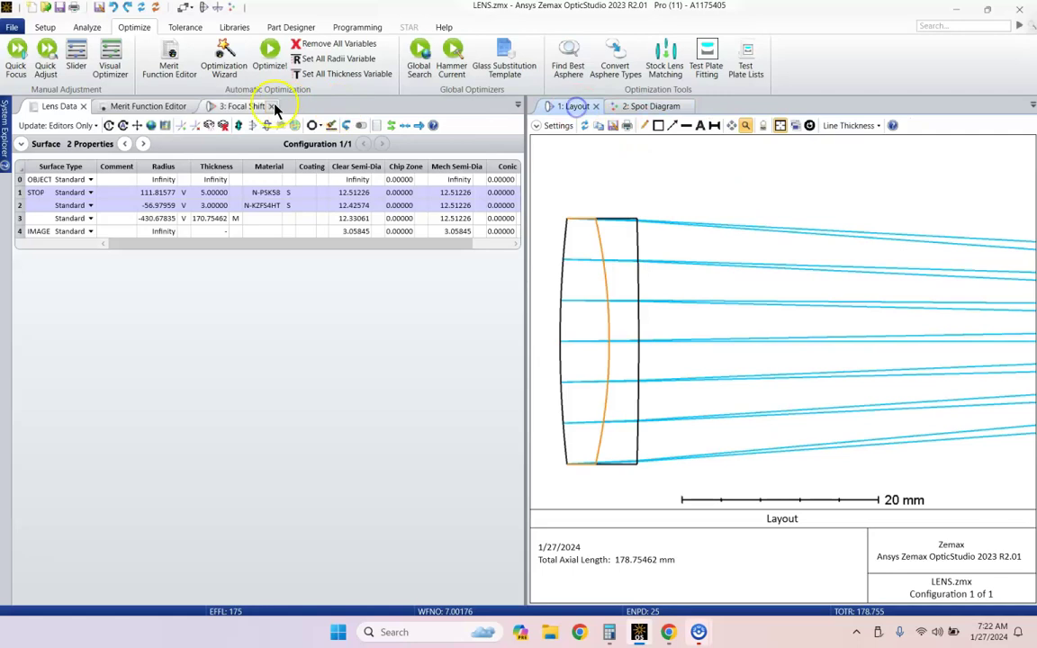
Recompute the chromatic focal shift: 87.0601 µm range, within the 115.220 µm diffraction limit
{"action": "left_click", "coordinate": [231, 106]}
{"action": "left_click", "coordinate": [69, 126]}
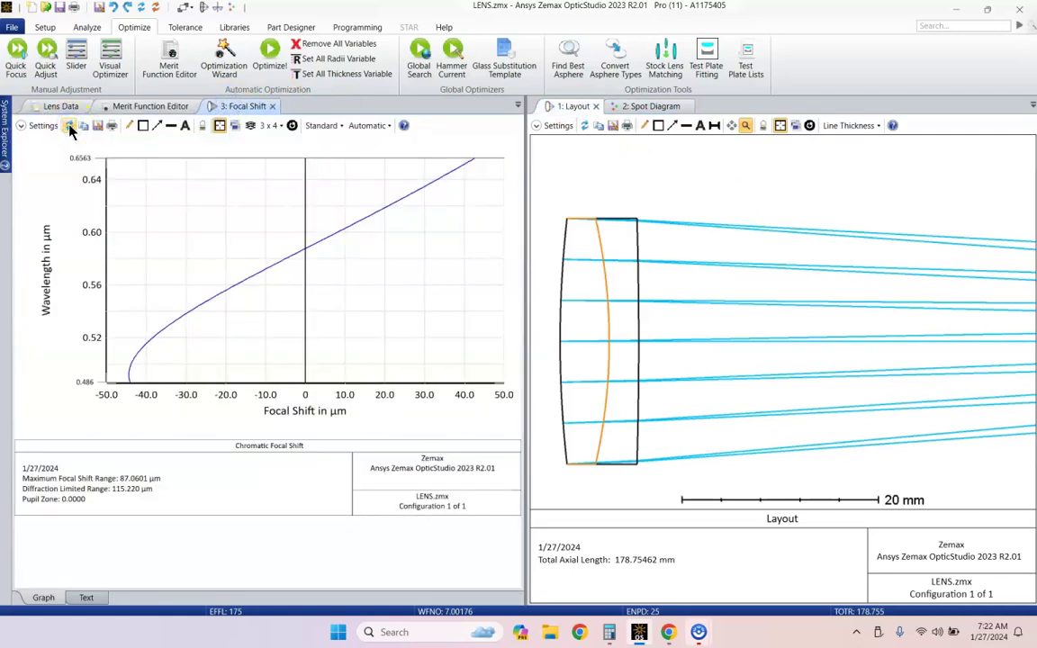
{"action": "left_click", "coordinate": [72, 225]}
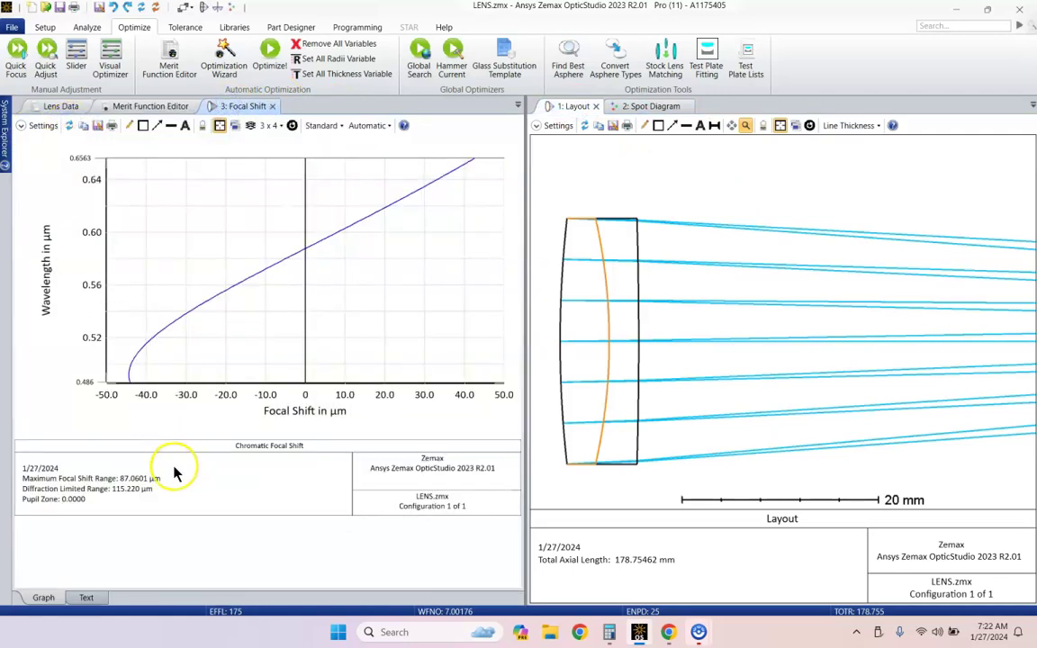
{"action": "left_click", "coordinate": [120, 488]}
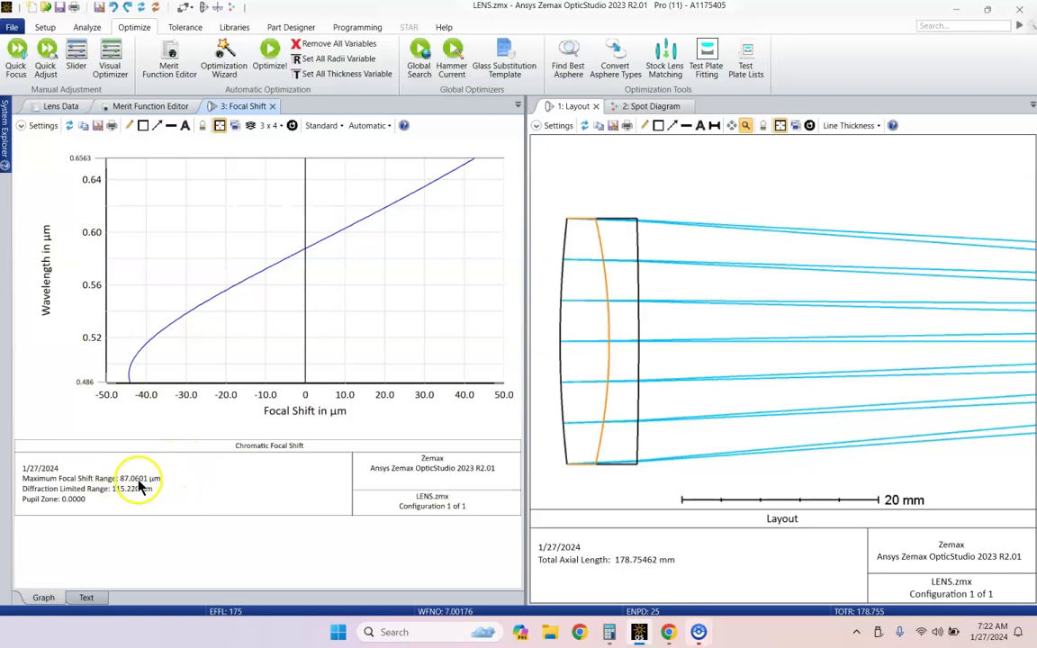
Return to the Lens Data table and reset the Layout zoom to show the whole system
{"action": "left_click", "coordinate": [809, 125]}
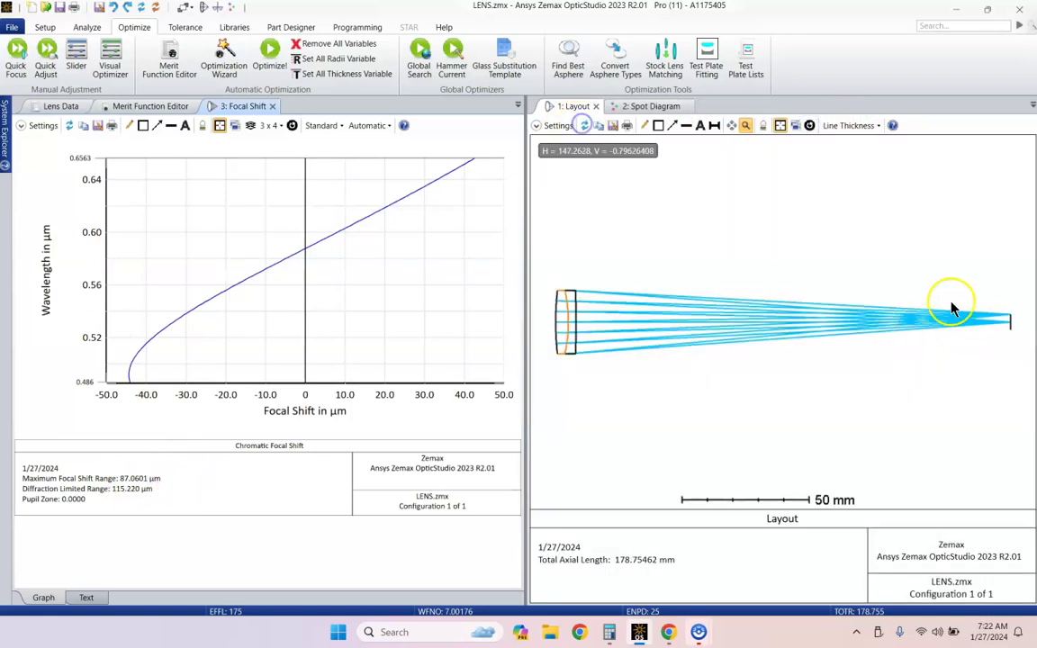
{"action": "left_click", "coordinate": [49, 105]}
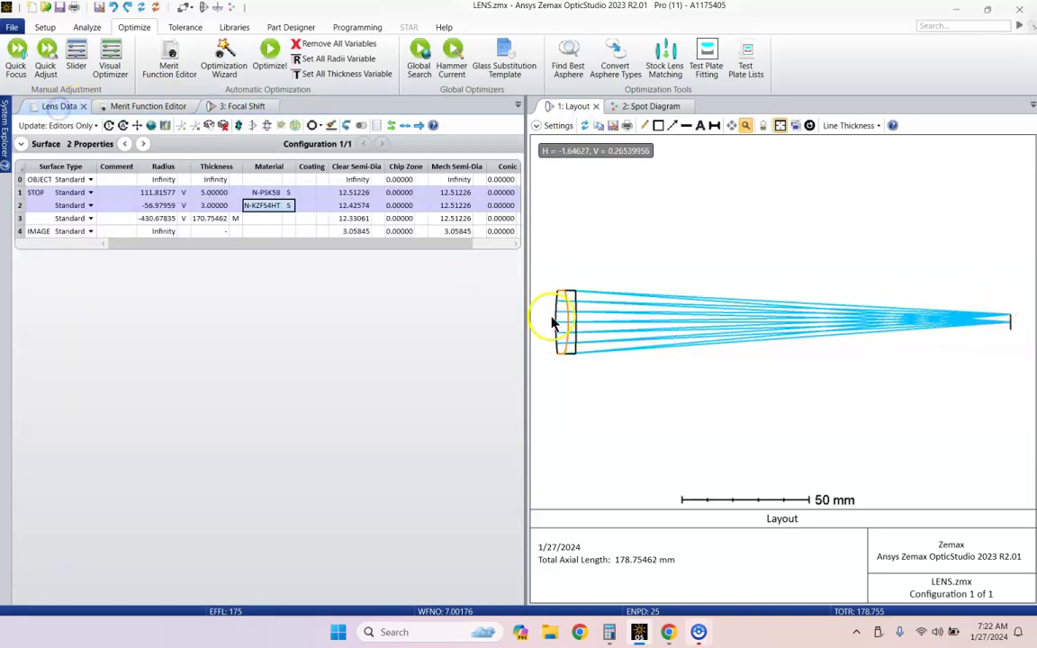
{"action": "scroll", "coordinate": [559, 306], "scroll_direction": "up", "scroll_amount": 3}
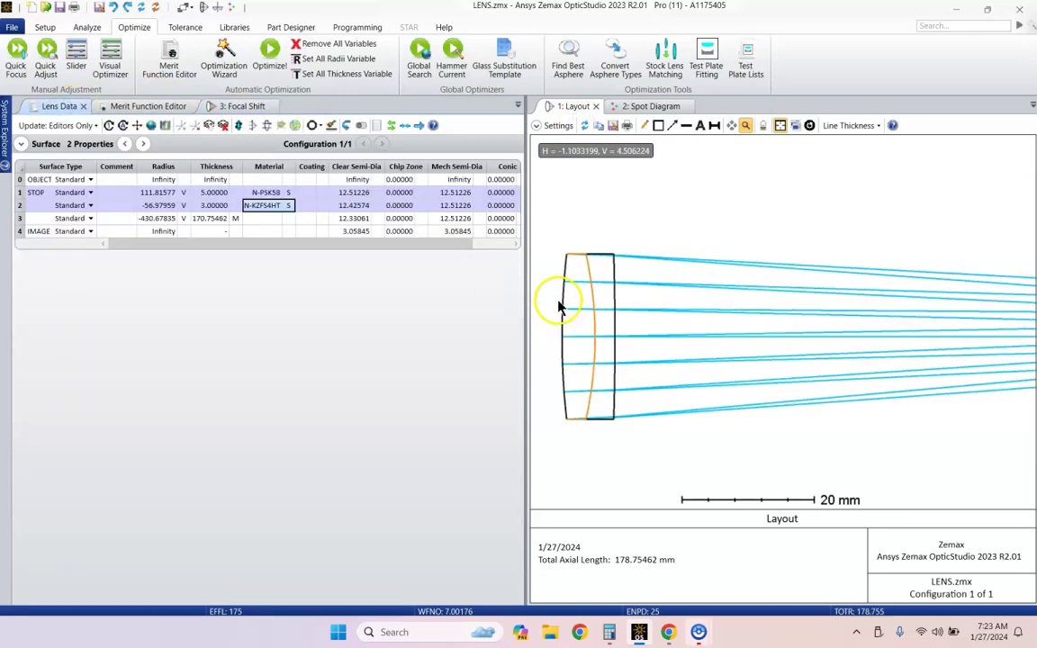
{"action": "left_click", "coordinate": [809, 125]}
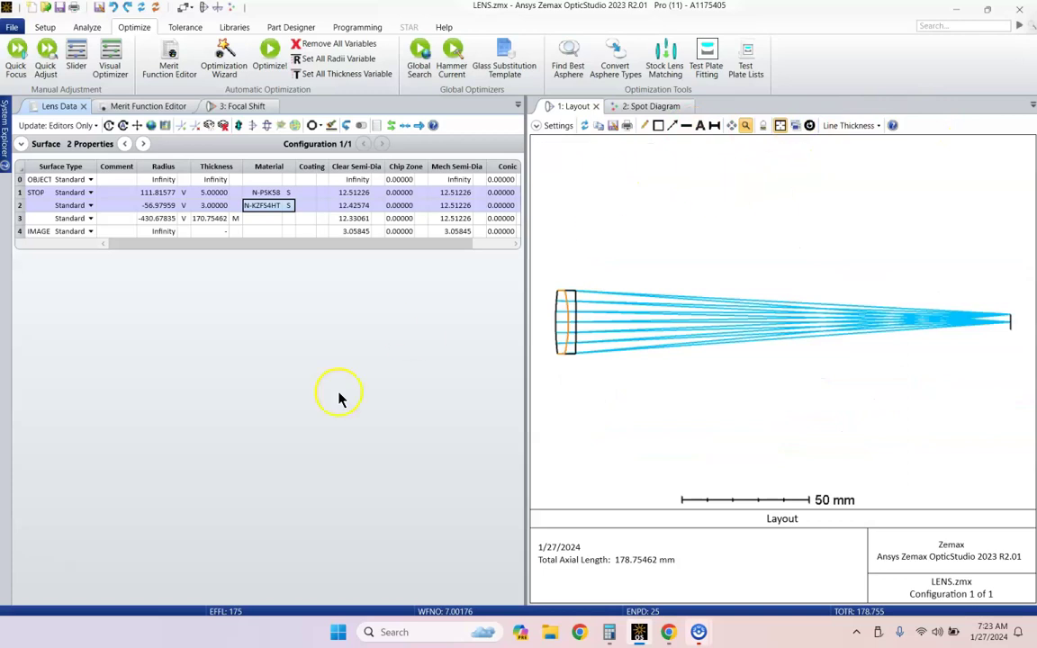